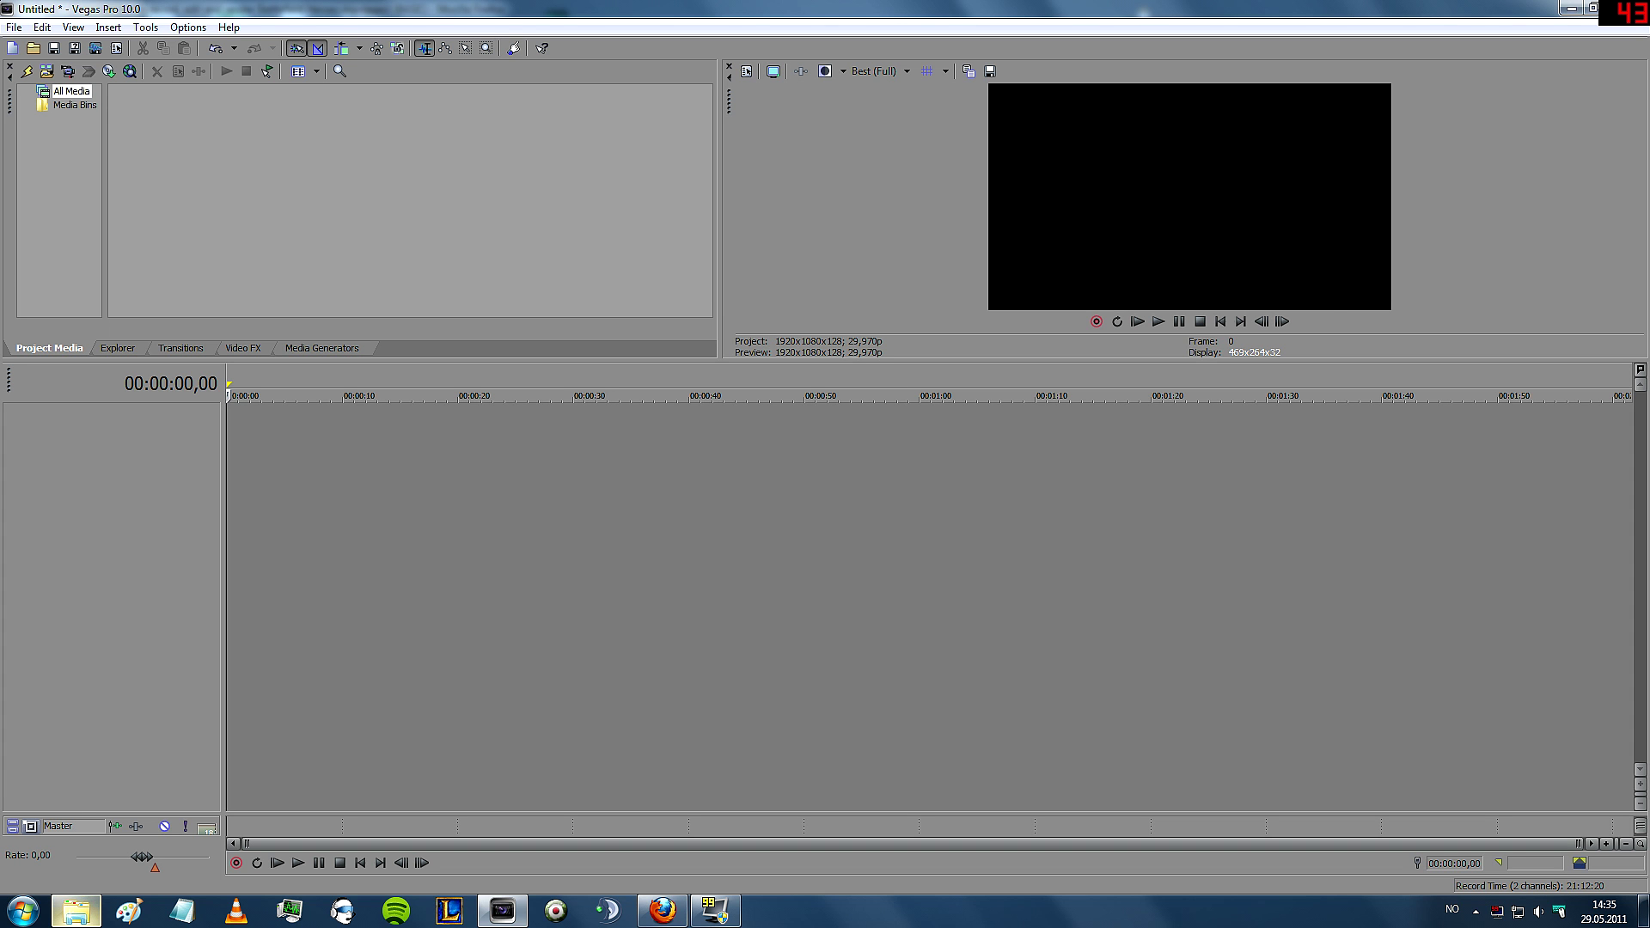
click(76, 910)
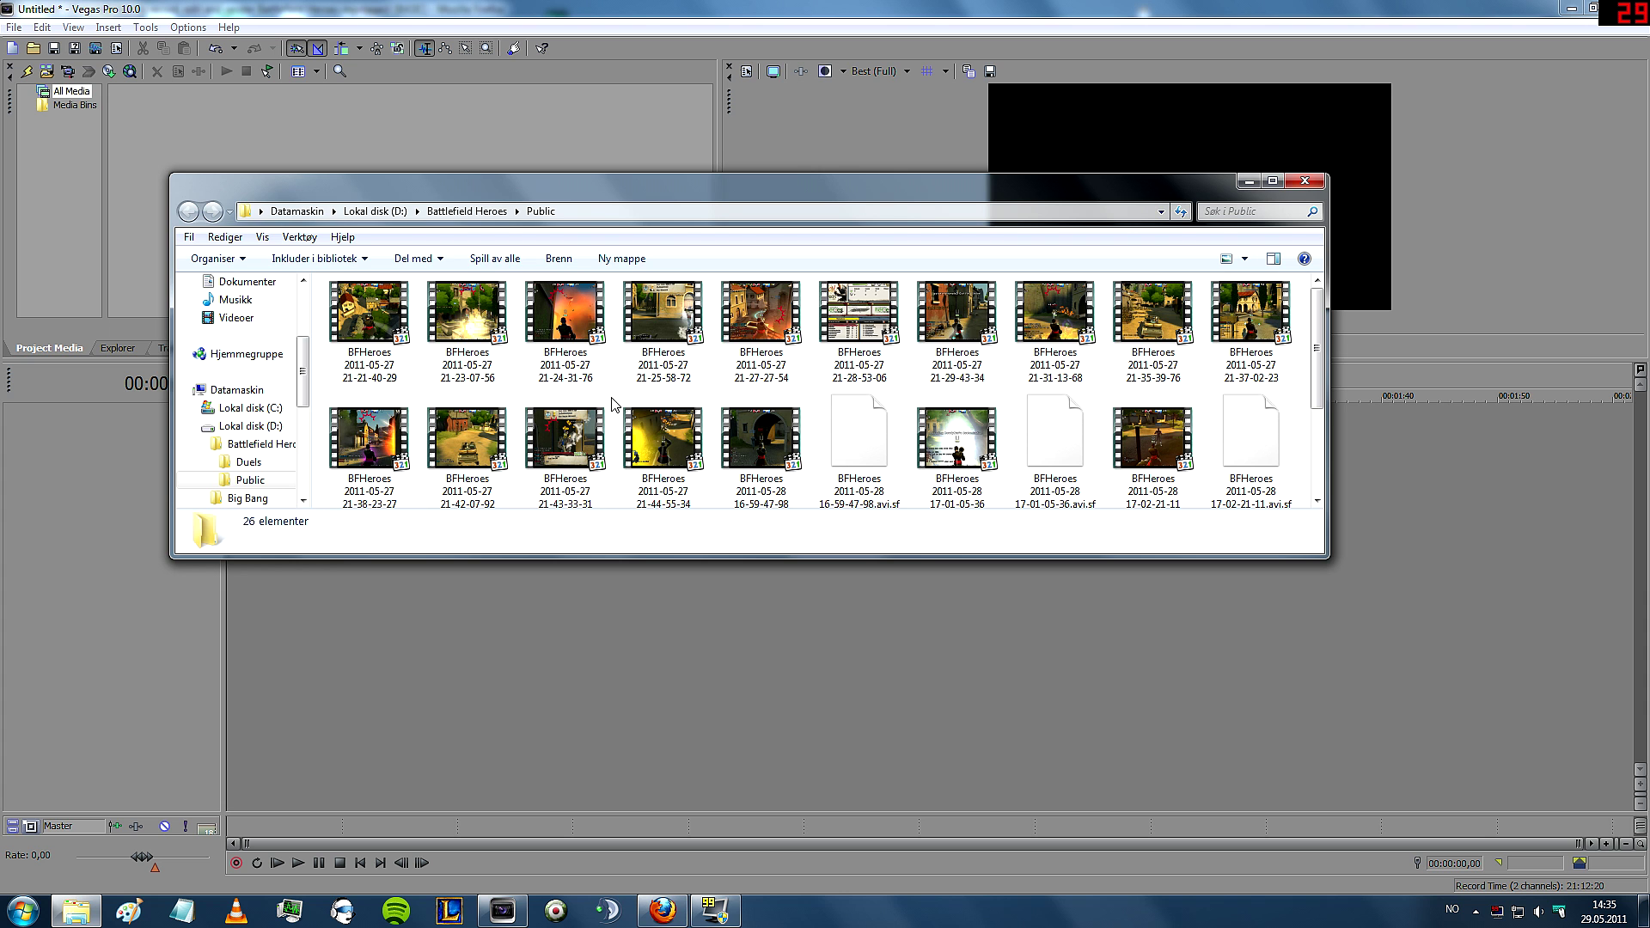
click(369, 318)
drag(371, 182, 585, 179)
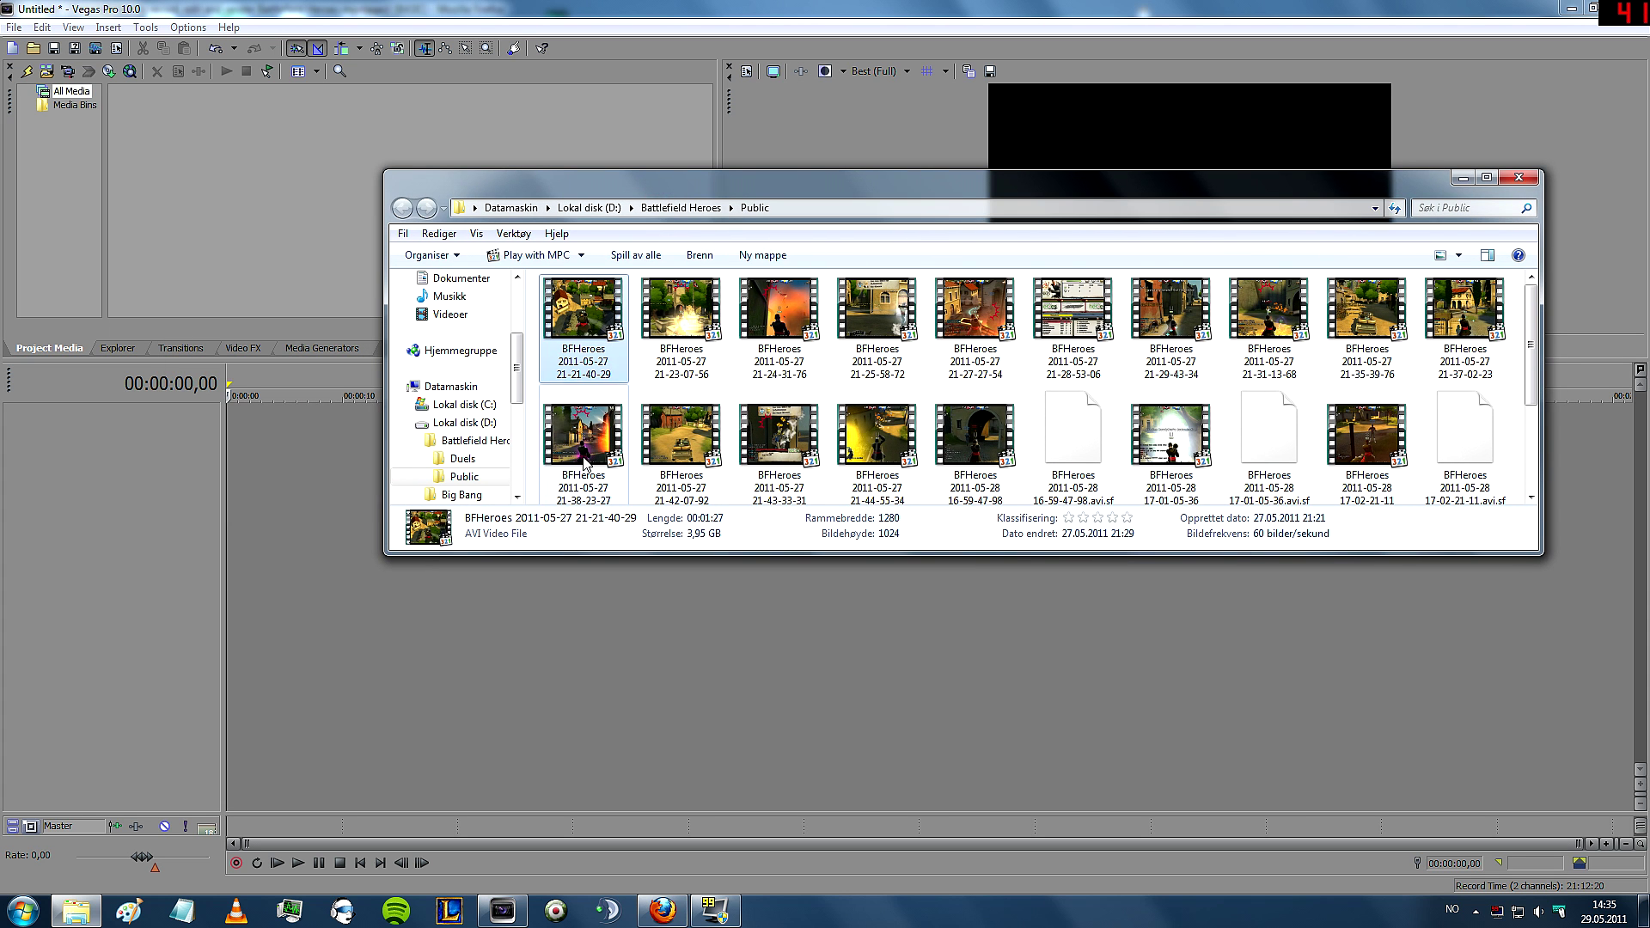
drag(584, 461, 258, 481)
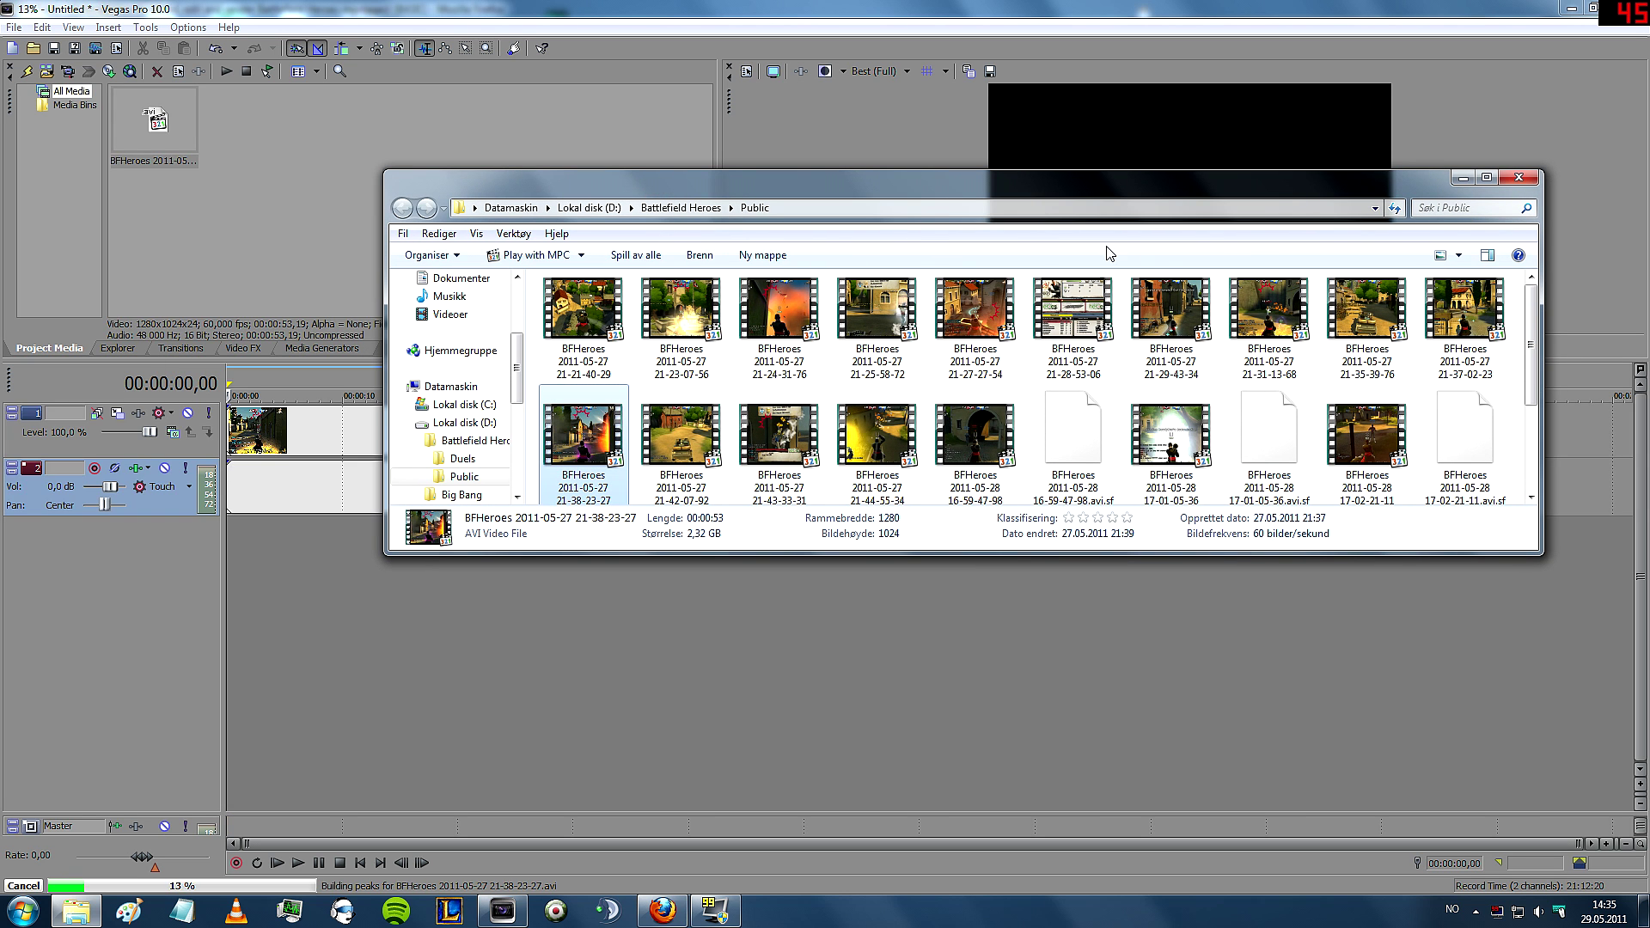
click(1461, 177)
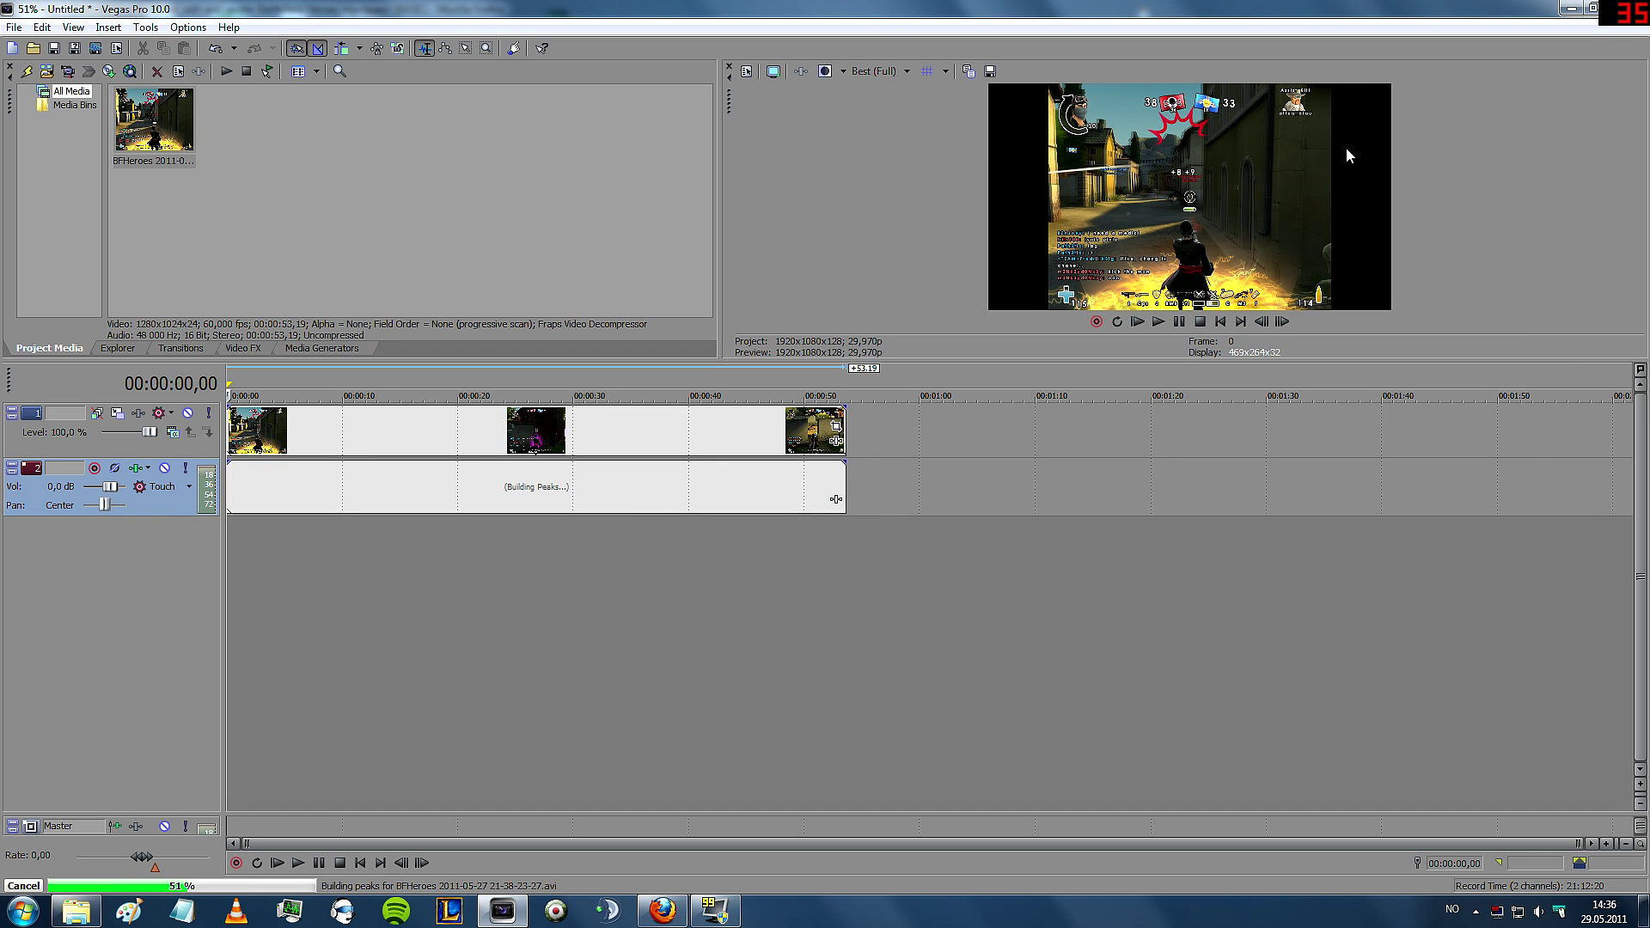
- Preview the clip near 13 seconds, select its video event, and briefly revisit the clips folder
click(384, 605)
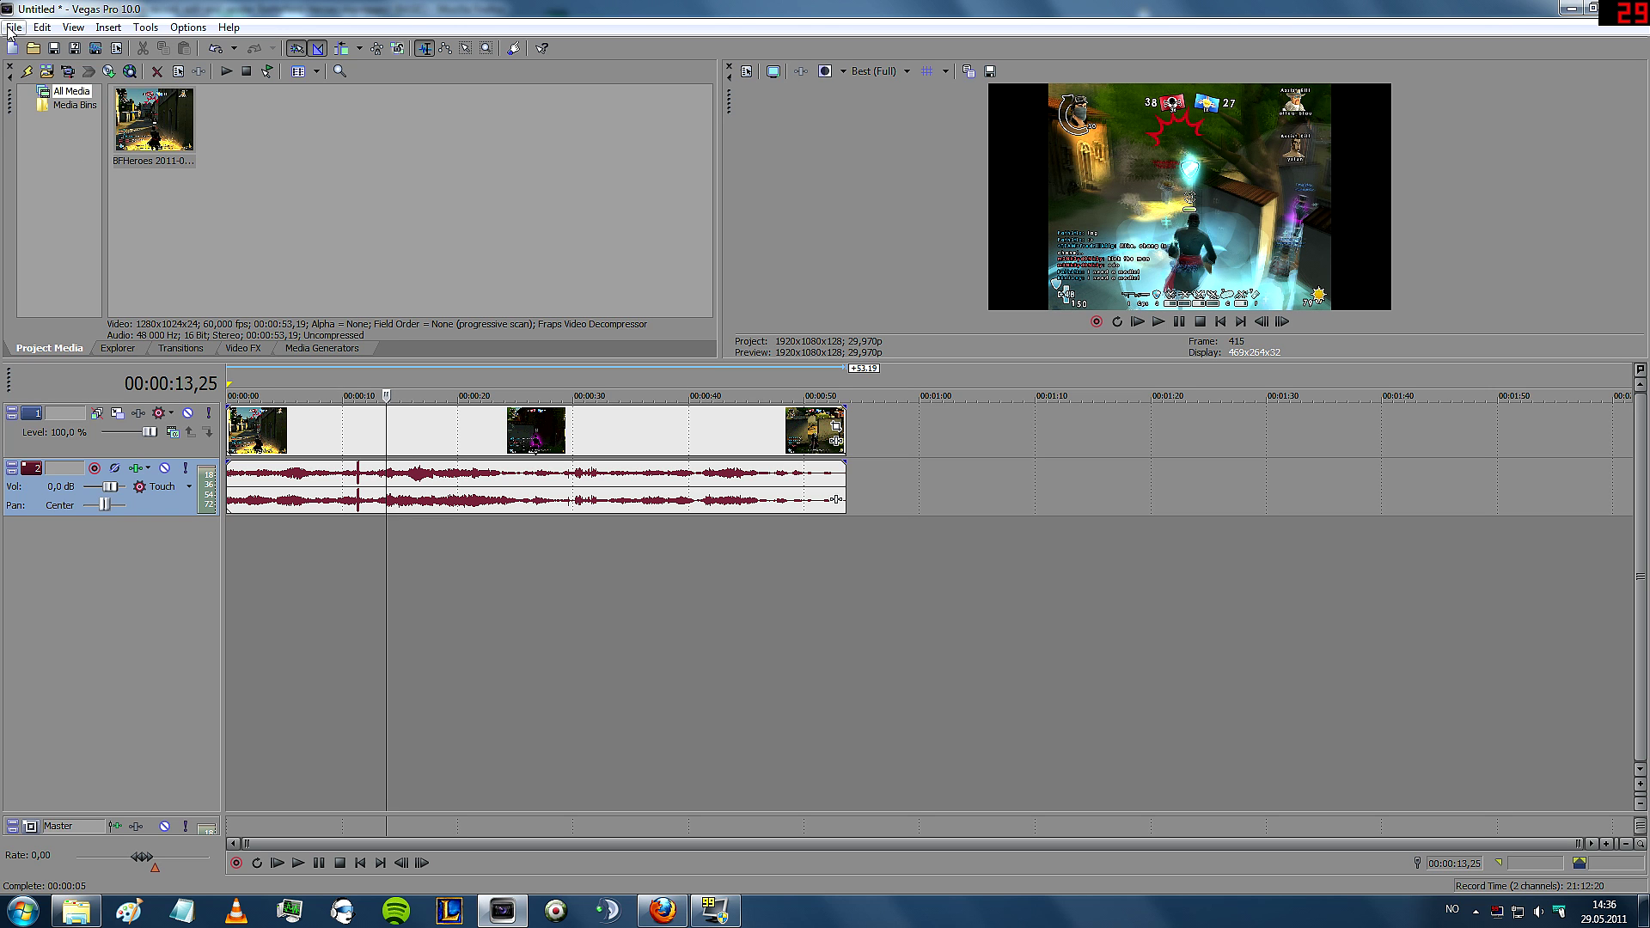
click(301, 434)
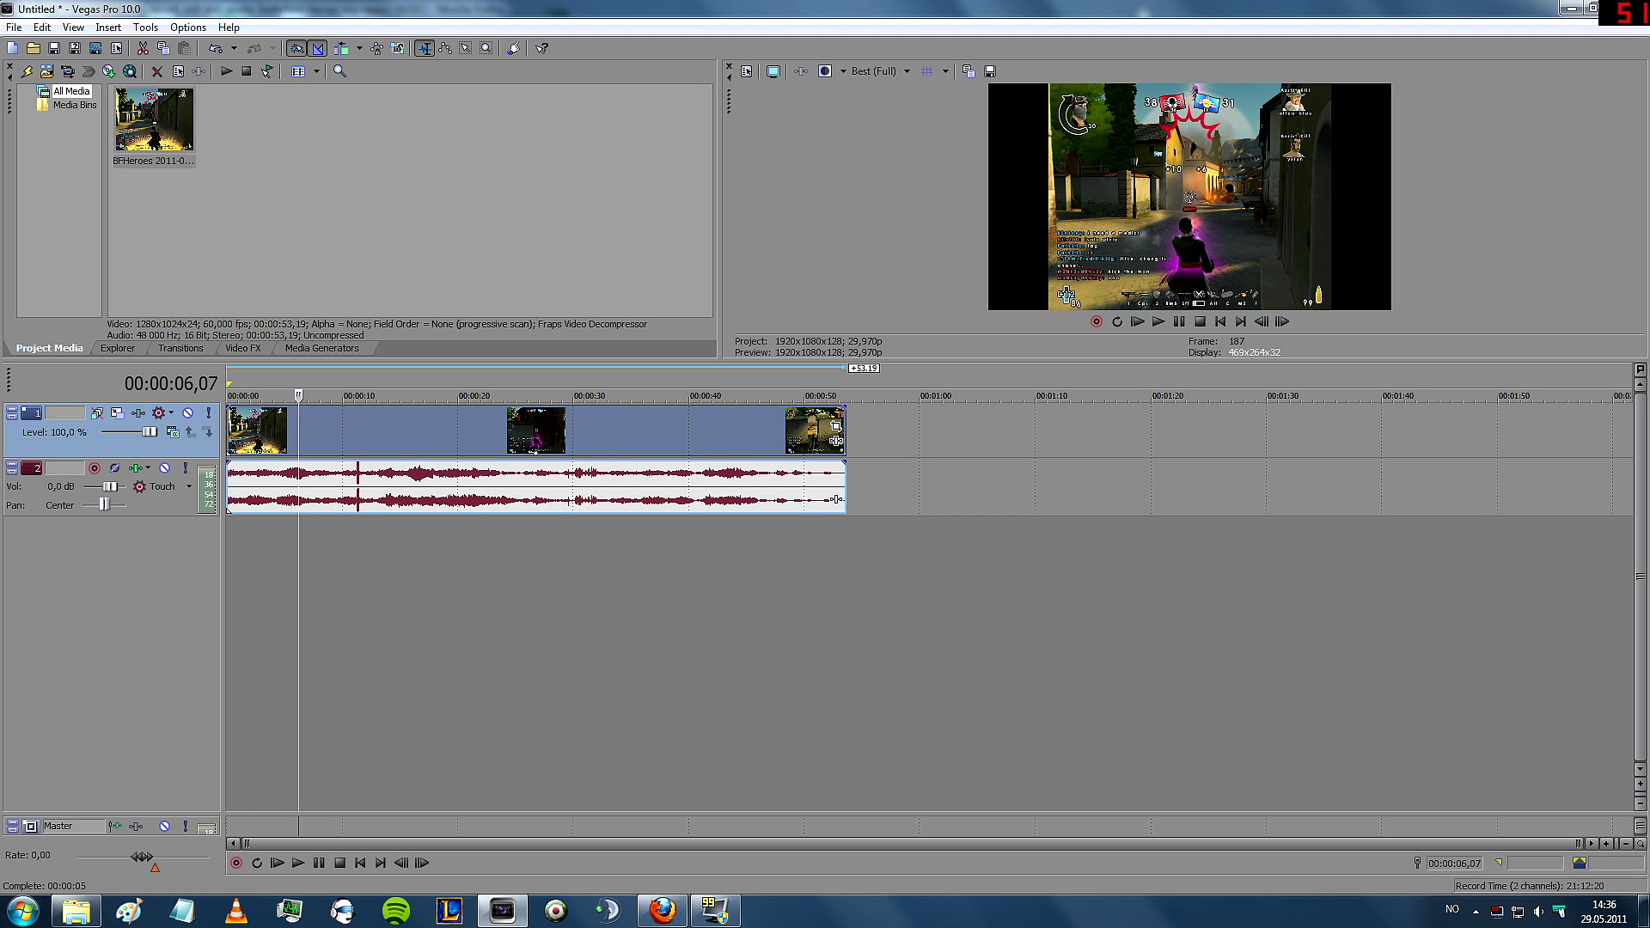
click(77, 912)
scroll(595, 454, down, 1)
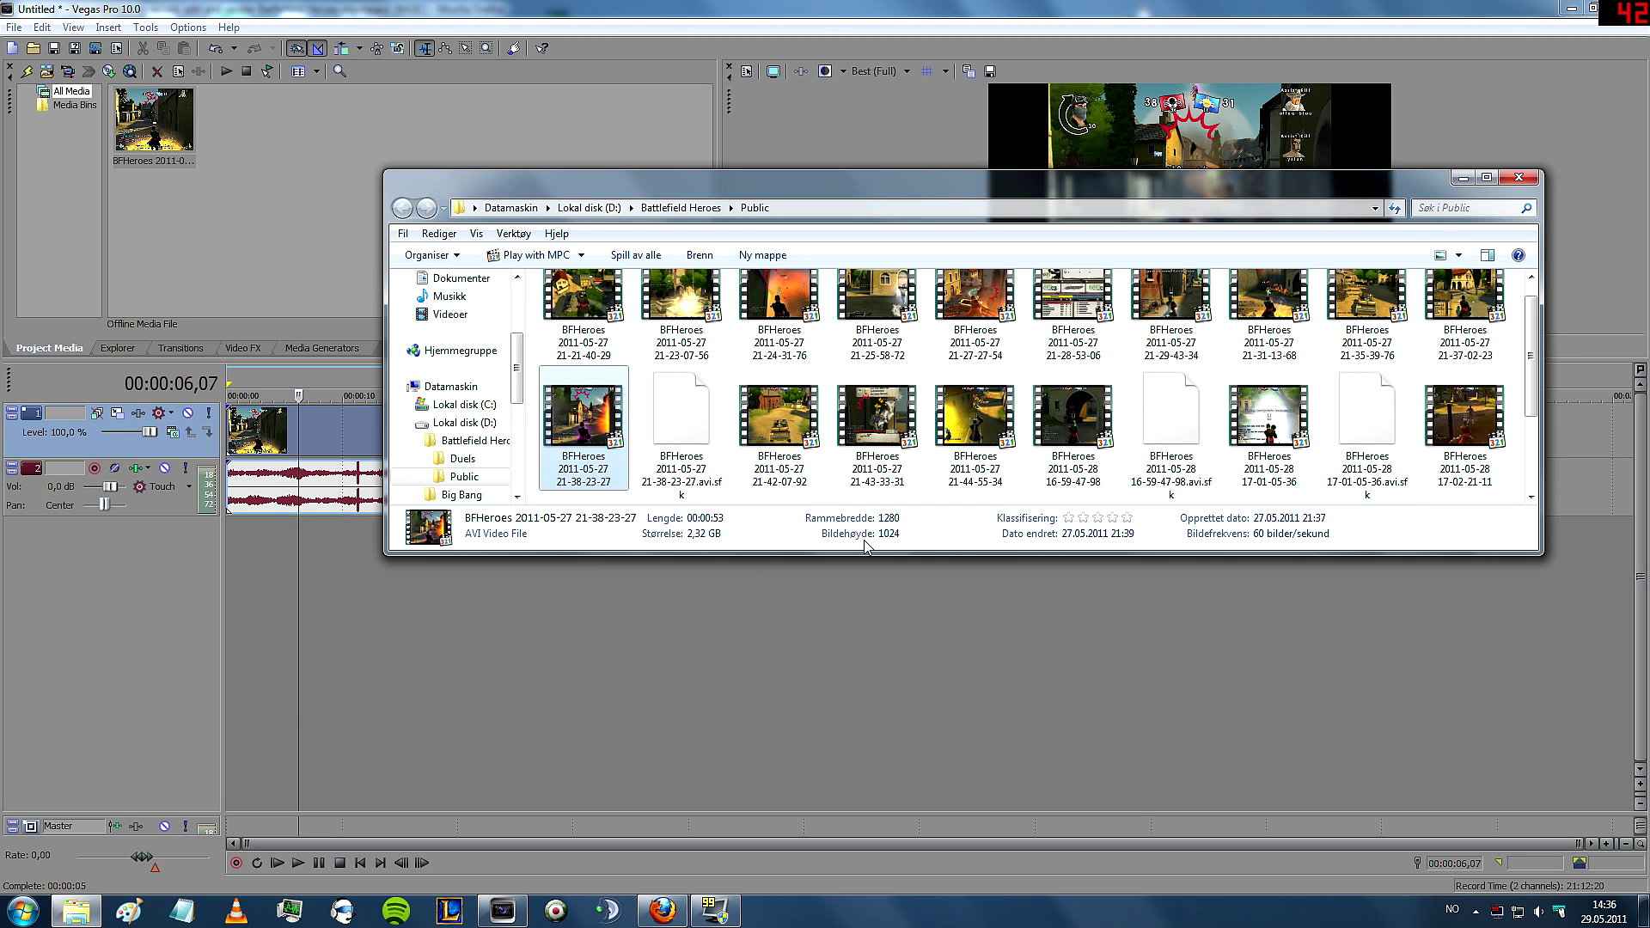
click(1466, 180)
- Change the project width to 1280 and height to 1024 in File > Properties
click(14, 27)
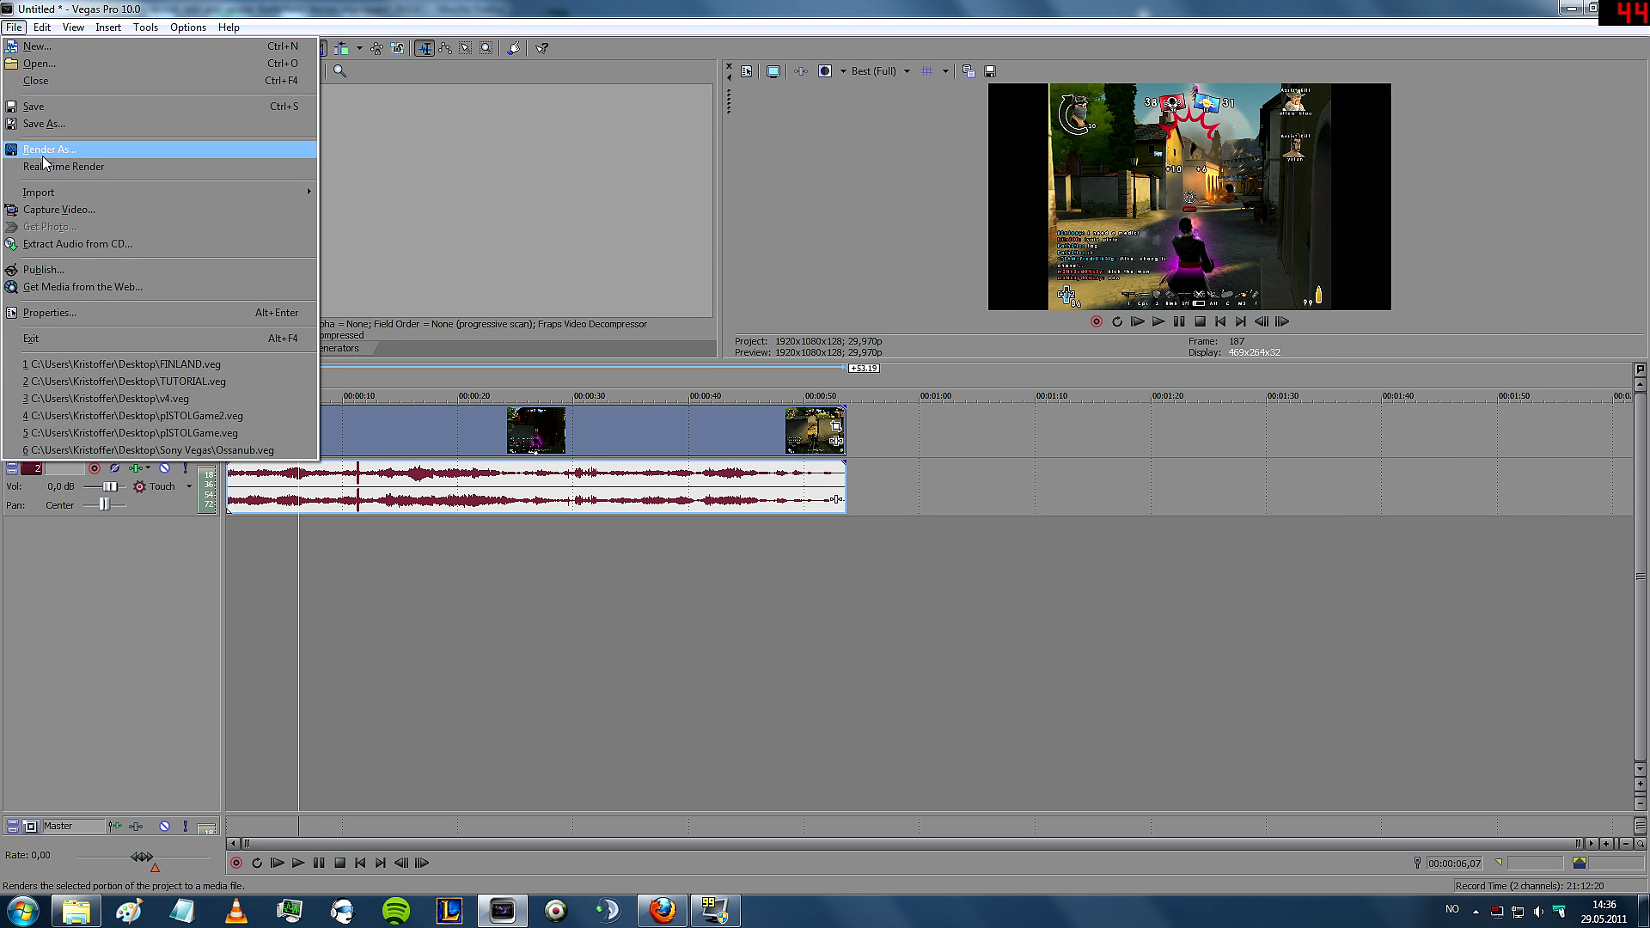
click(76, 314)
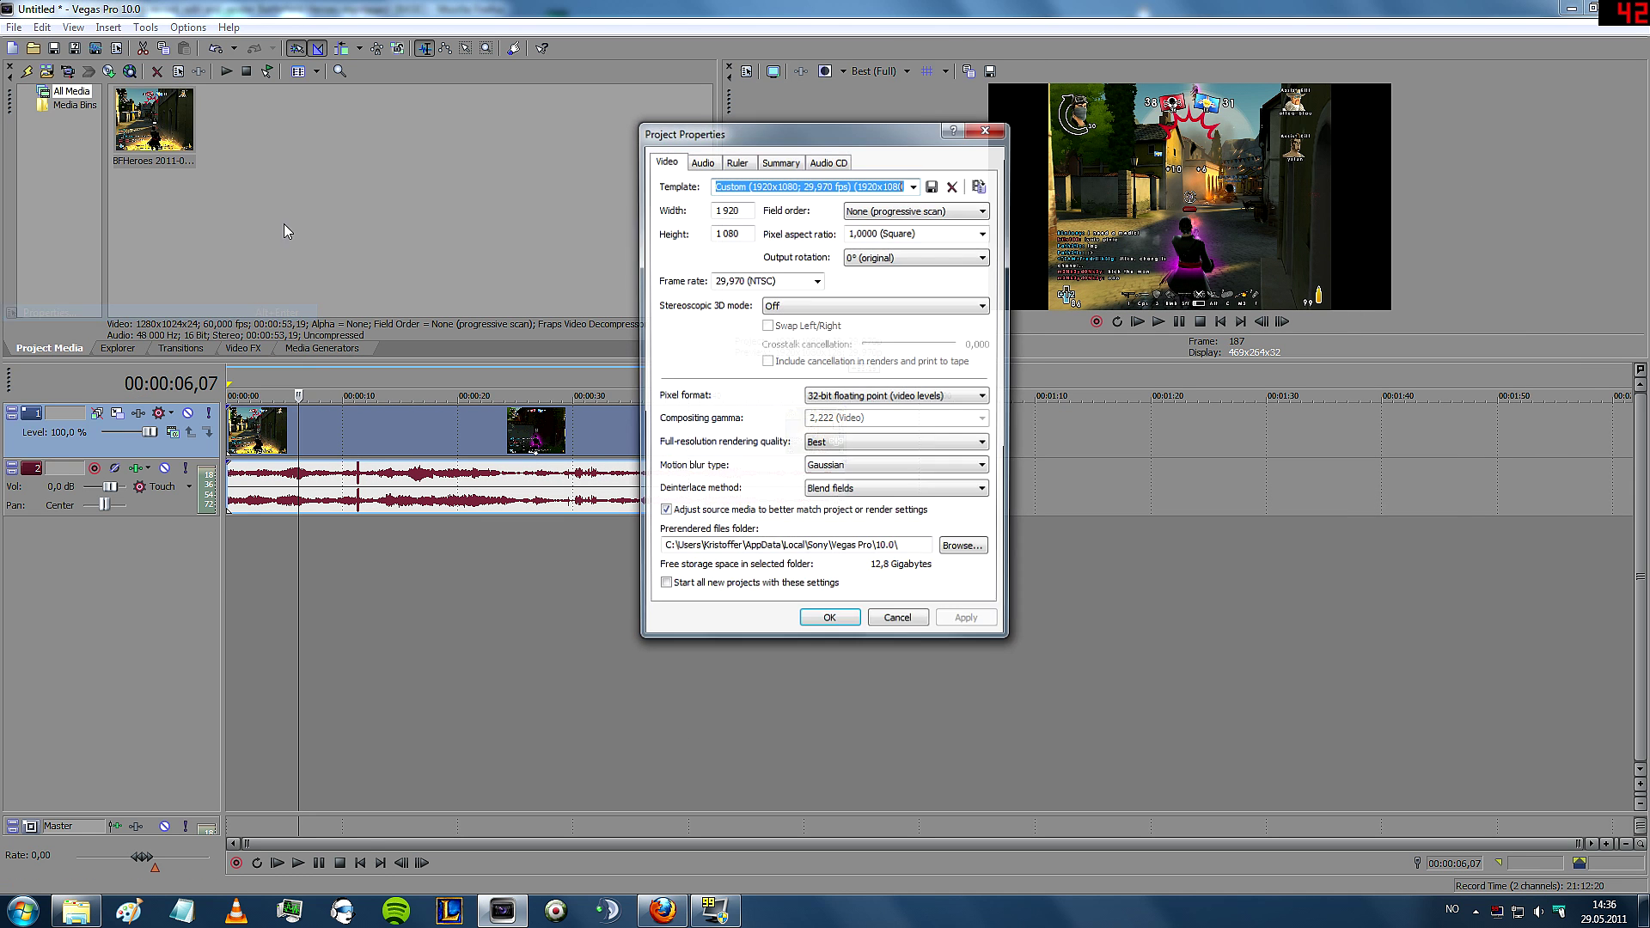
key(Tab)
text(1280)
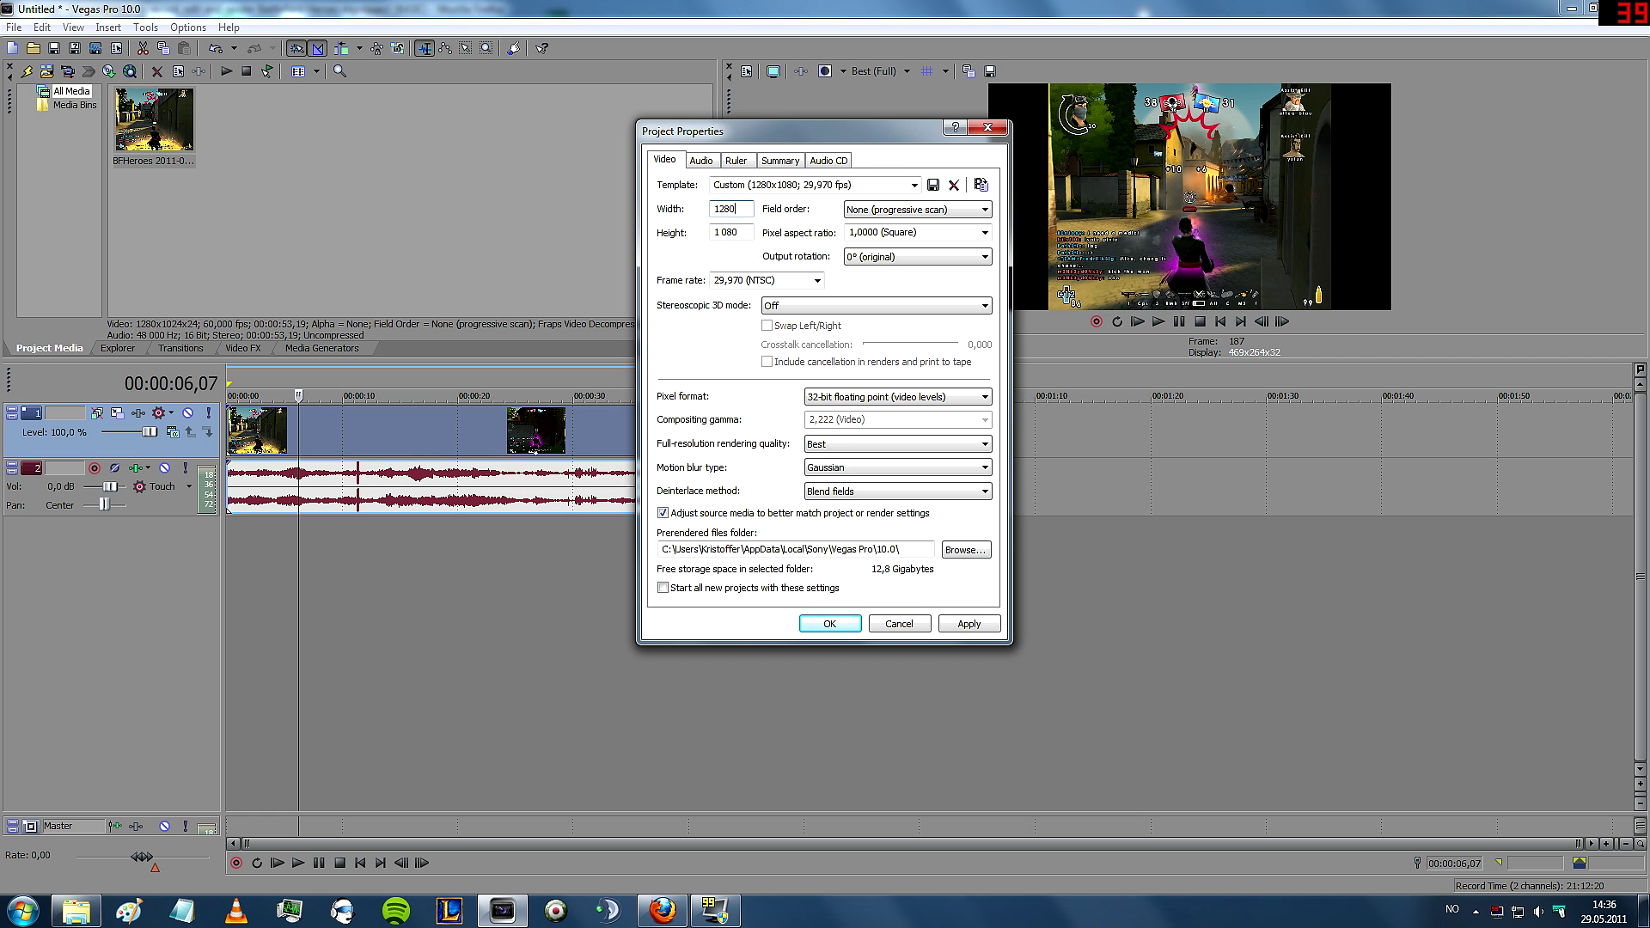
key(Tab)
text(1024)
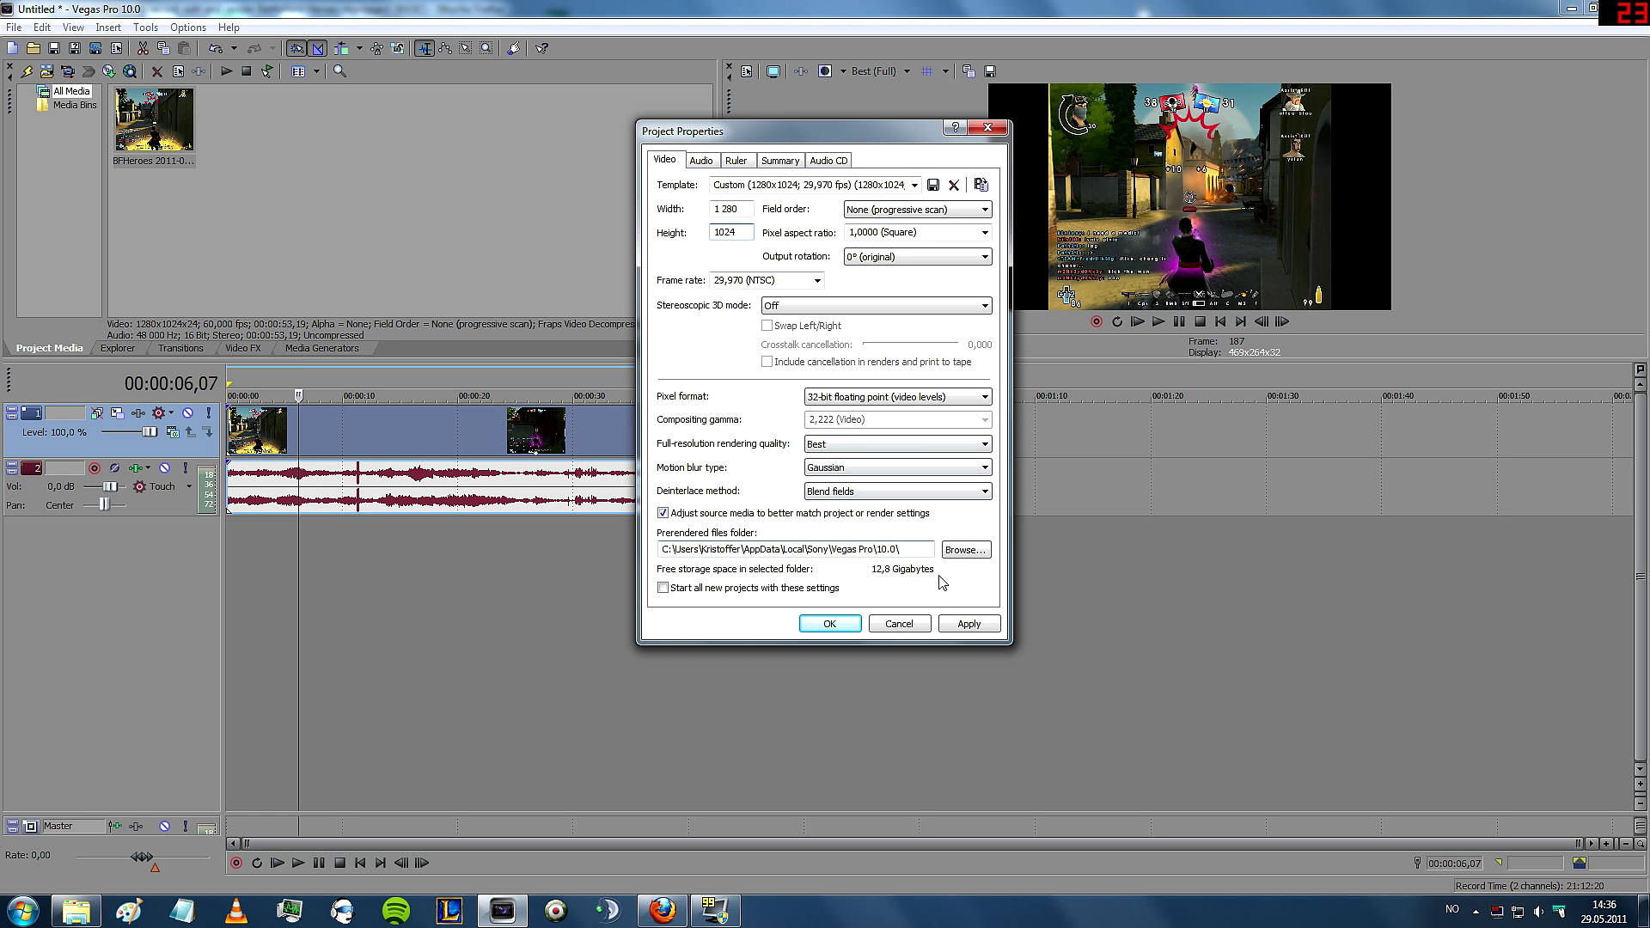
click(968, 624)
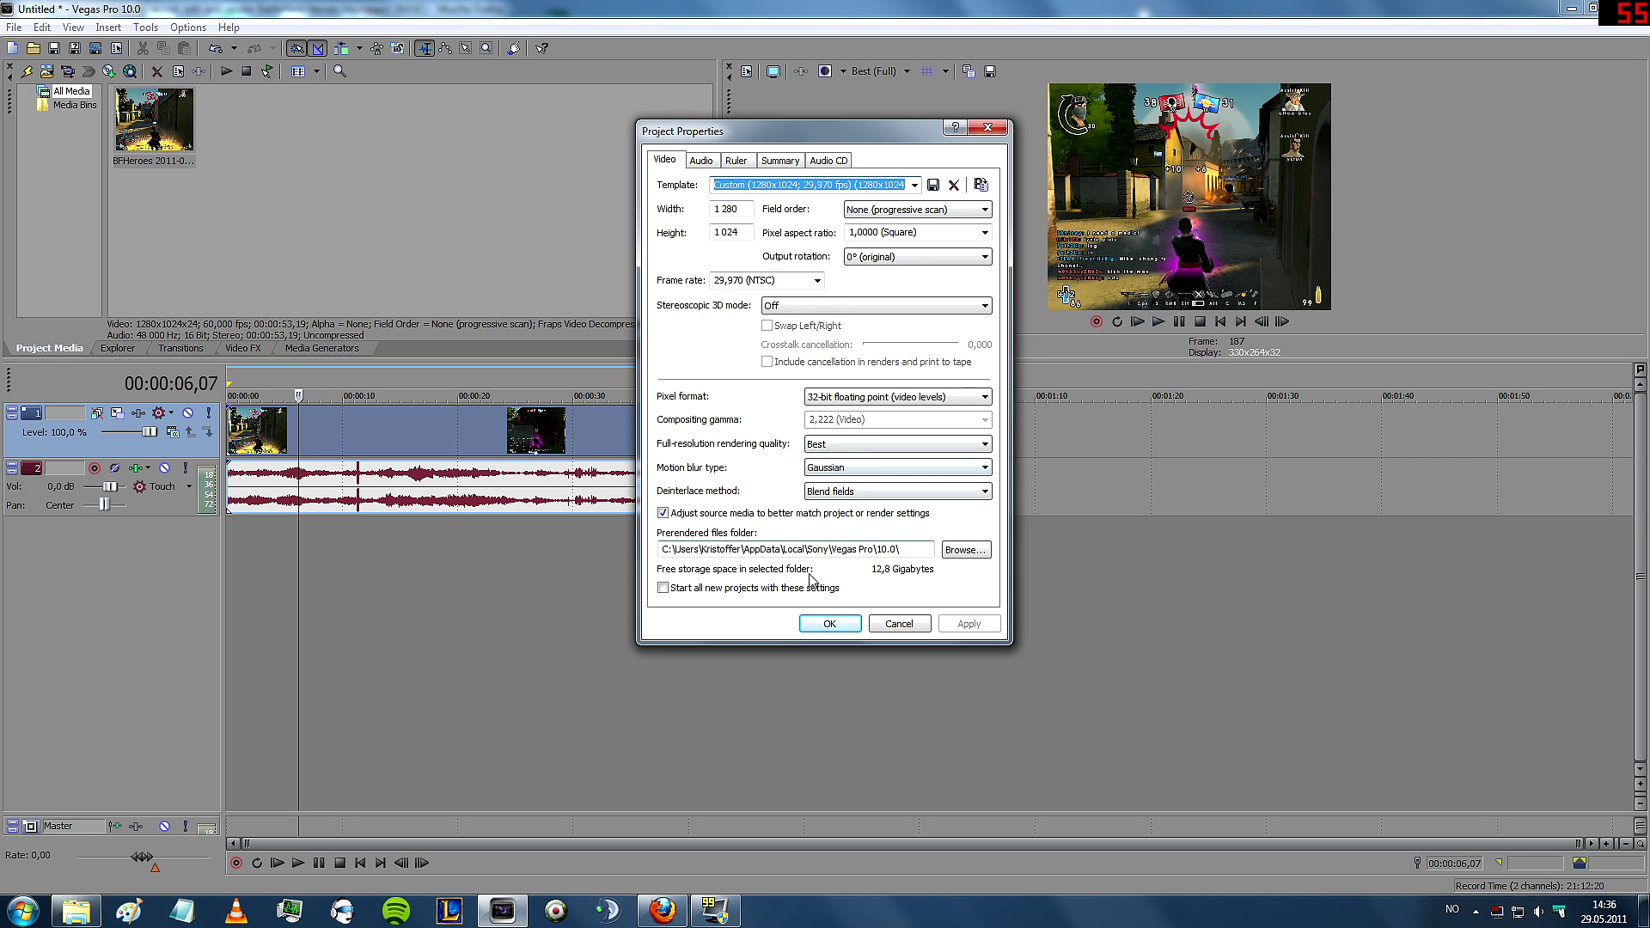
click(830, 623)
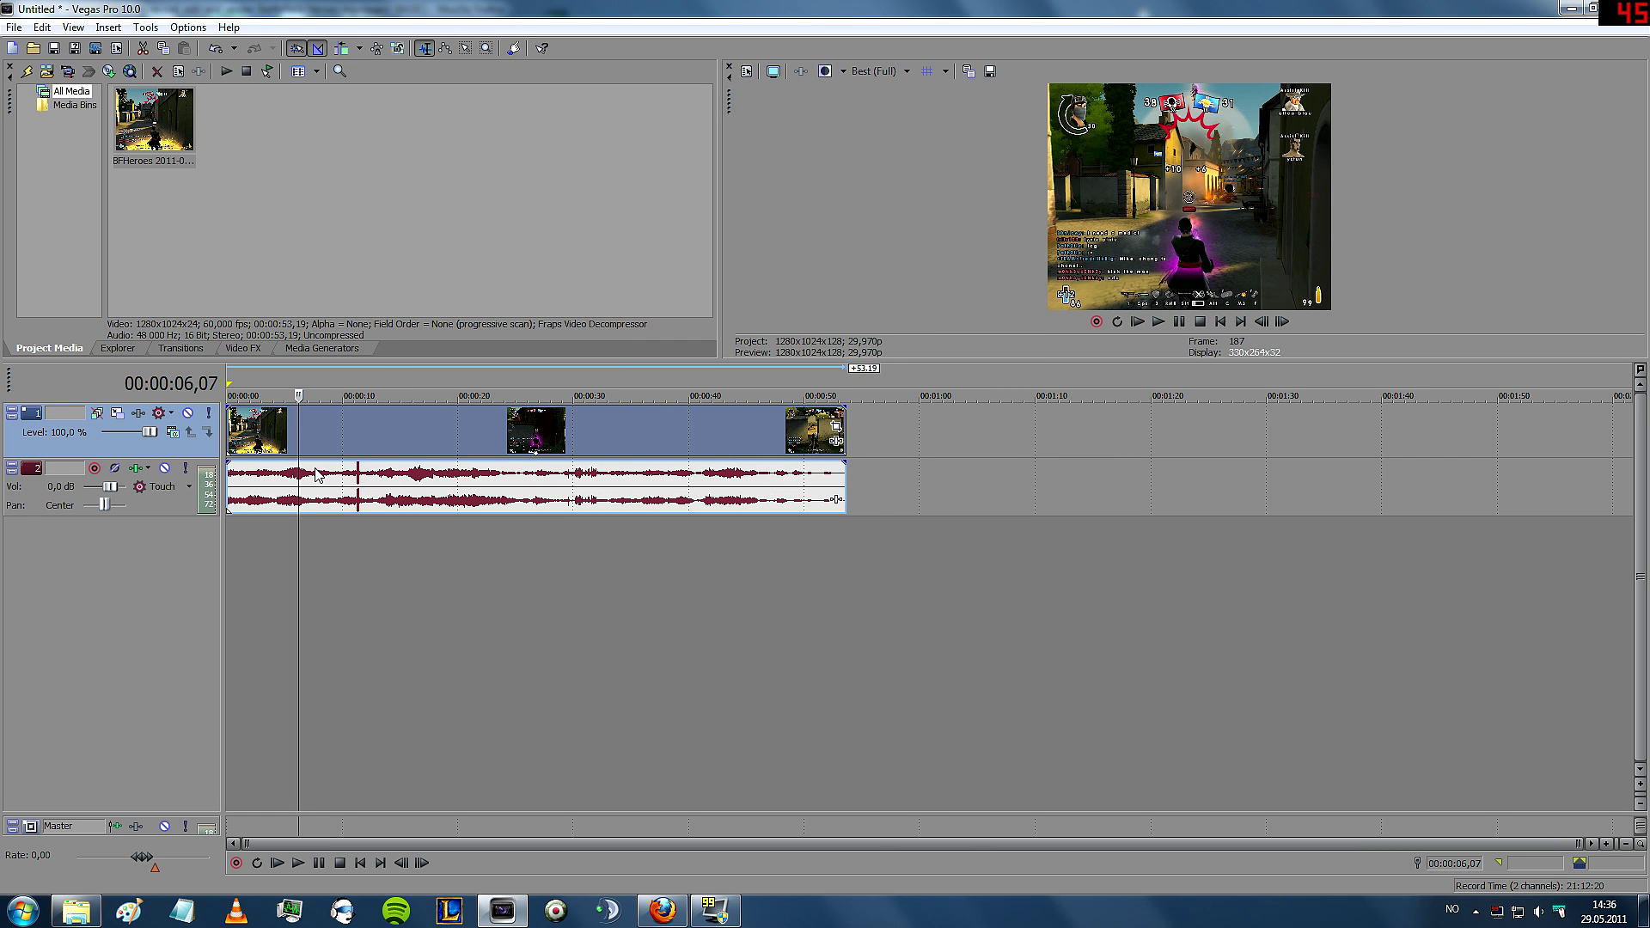
- Scrub the footage to 00:00:30,26 and split the event there
click(328, 441)
click(357, 441)
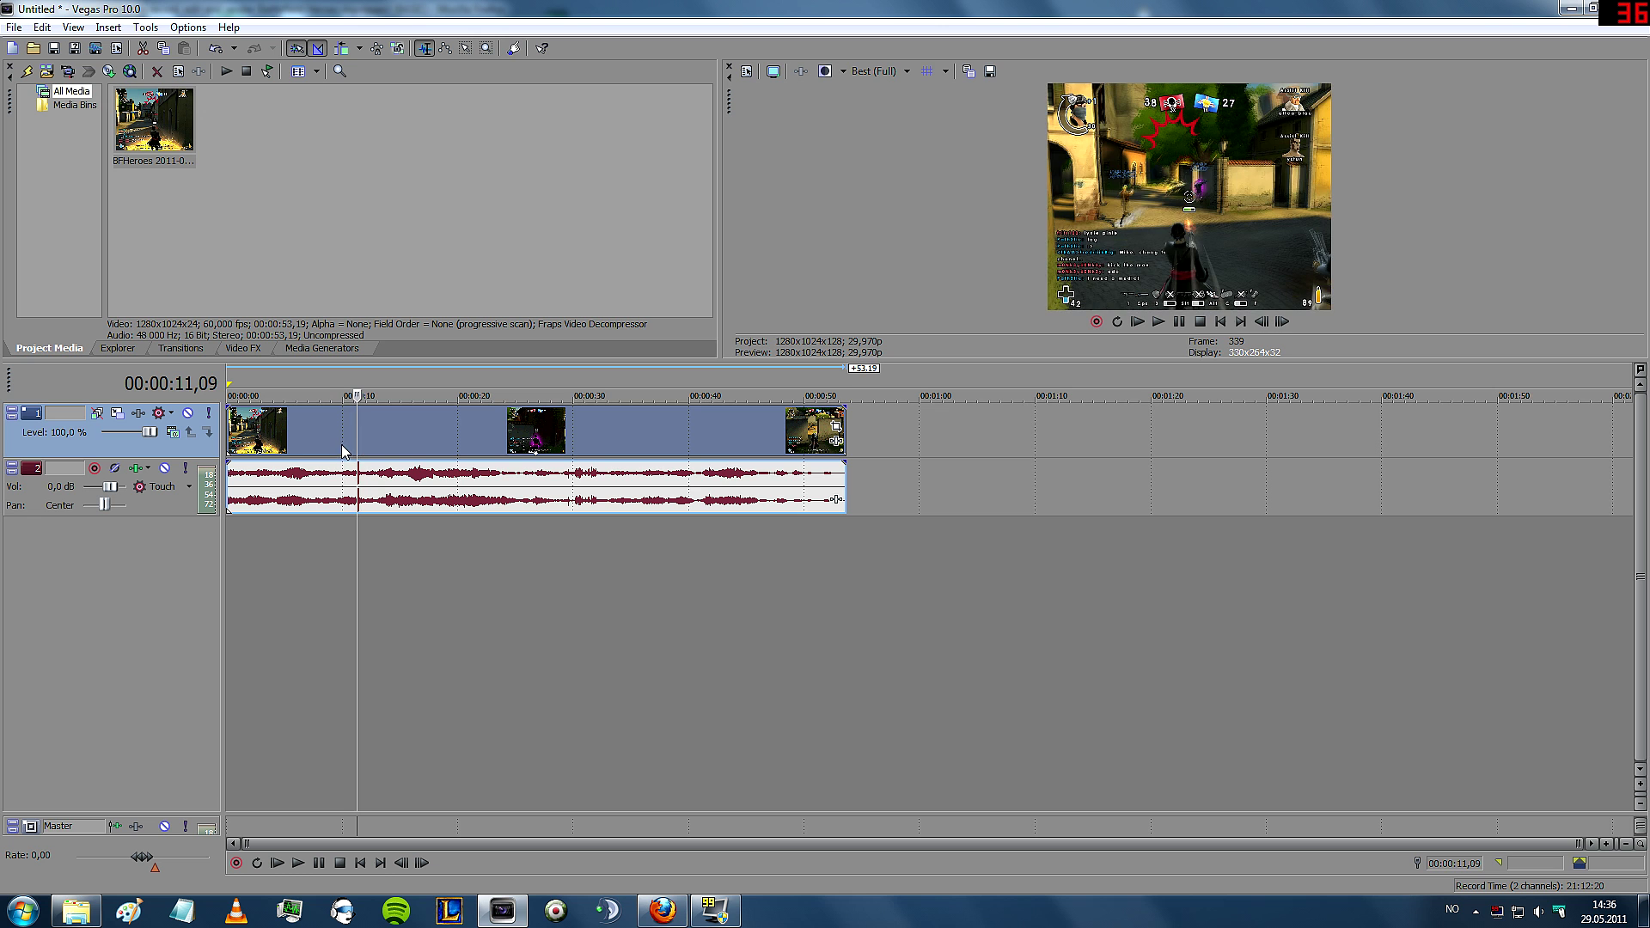
click(323, 436)
key(Right)
key(Right)
key(Right)
key(Right)
key(Right)
key(Right)
key(Right)
key(Right)
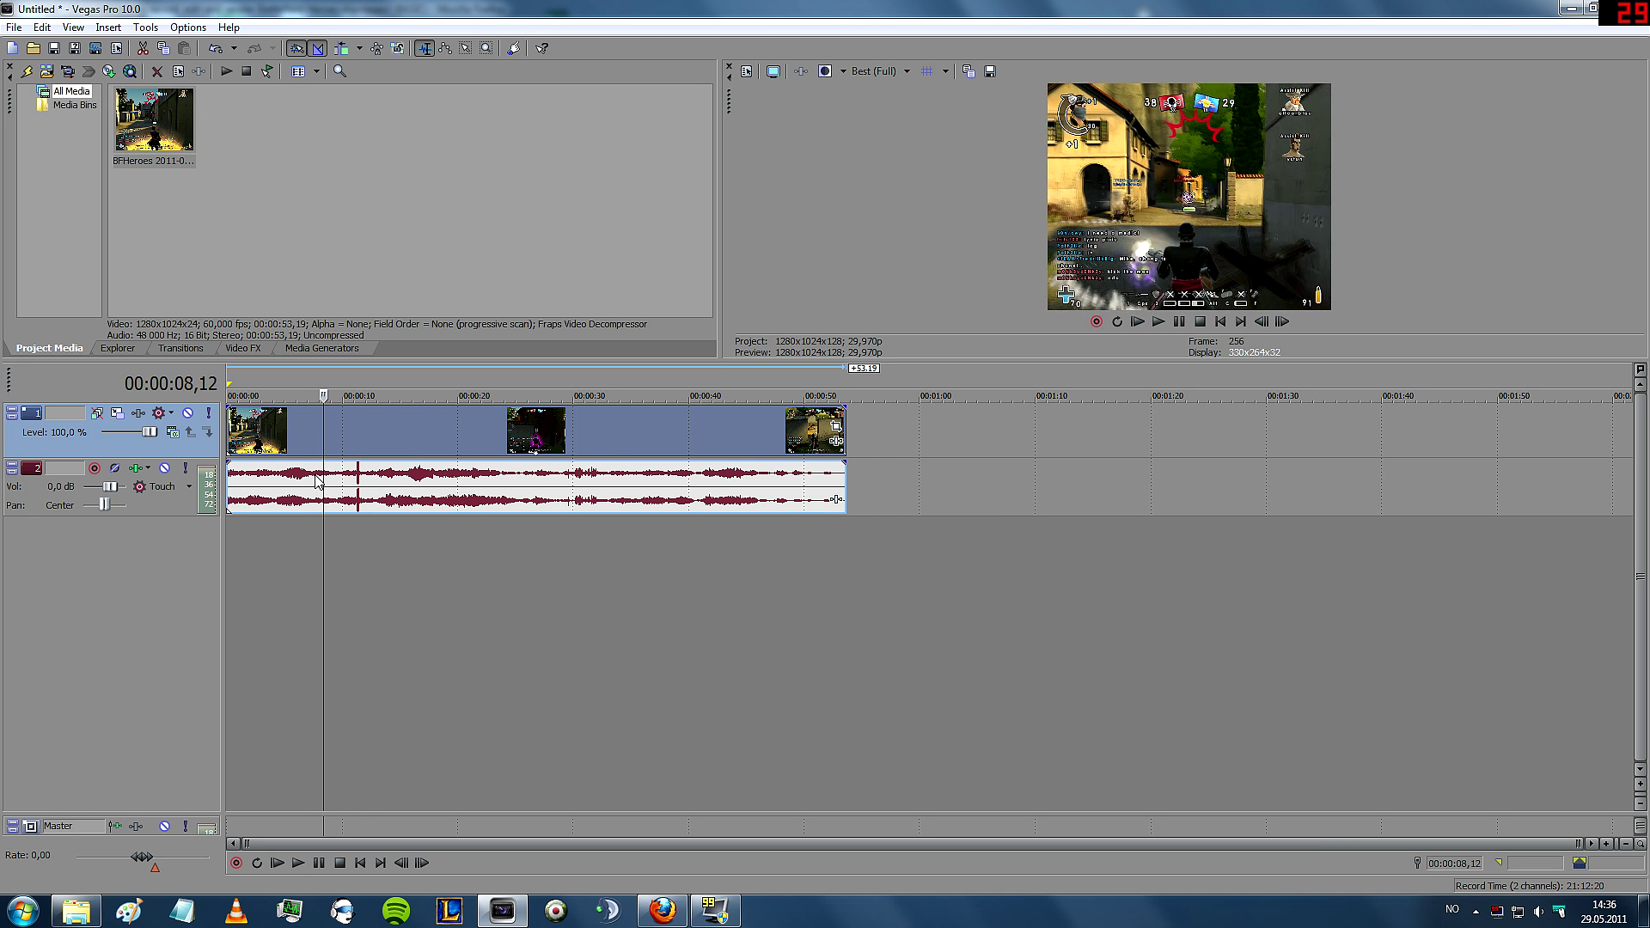
click(257, 441)
key(Left)
key(Left)
key(Left)
key(Left)
key(Left)
key(Left)
key(Left)
key(Left)
key(Left)
key(Left)
key(Left)
key(Left)
key(Left)
key(Left)
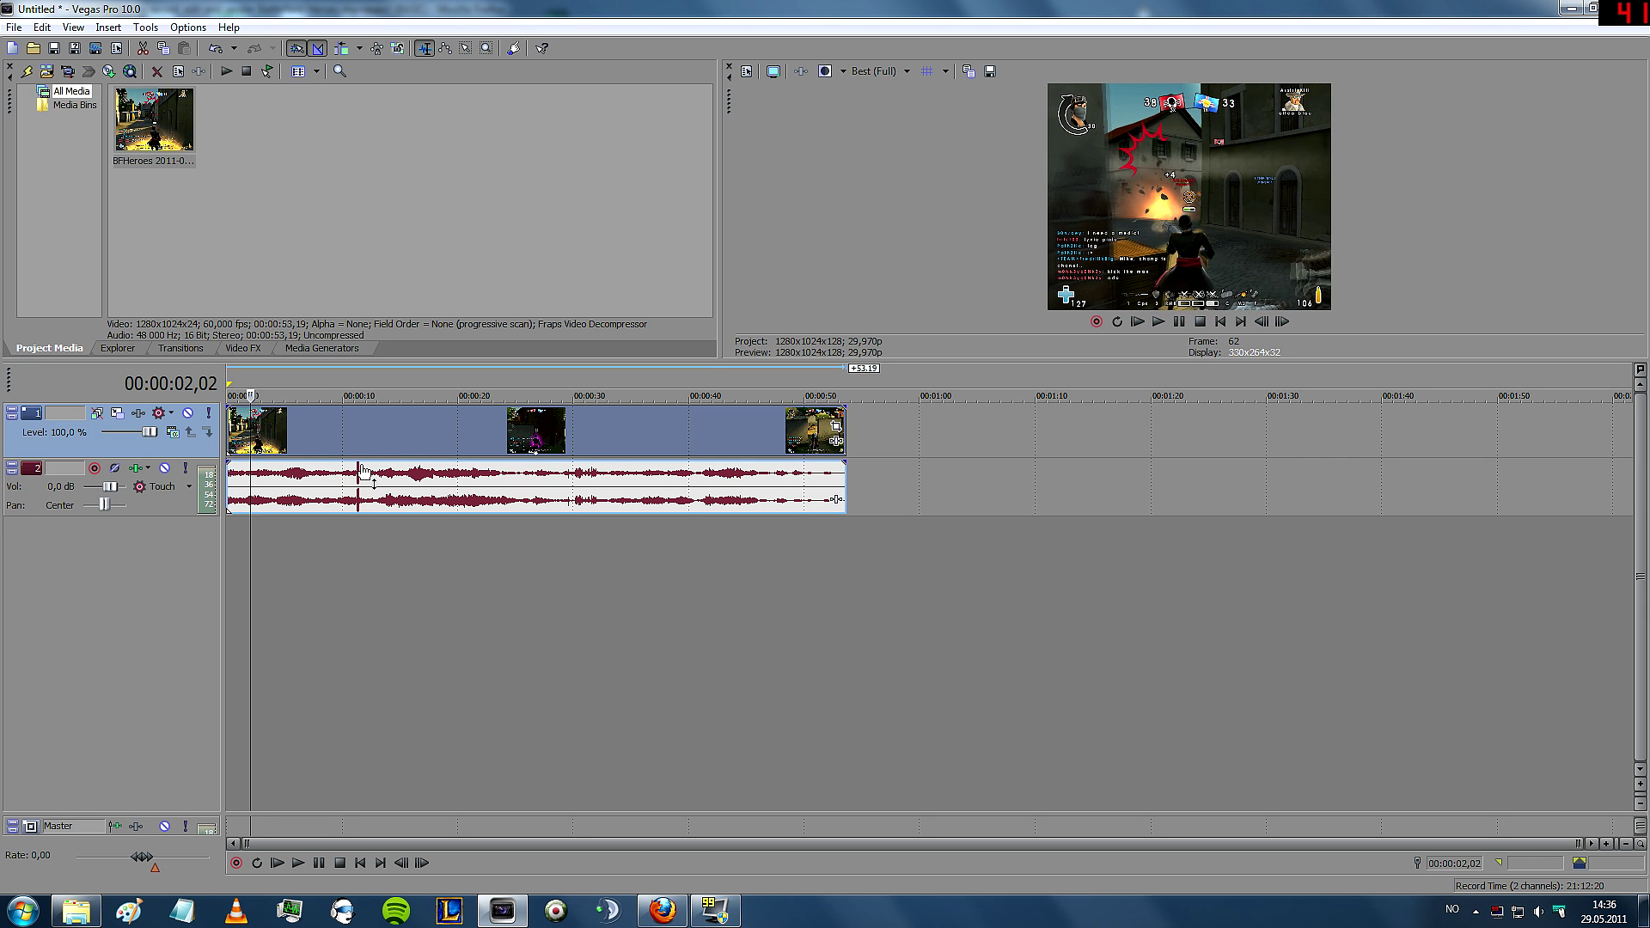
click(421, 482)
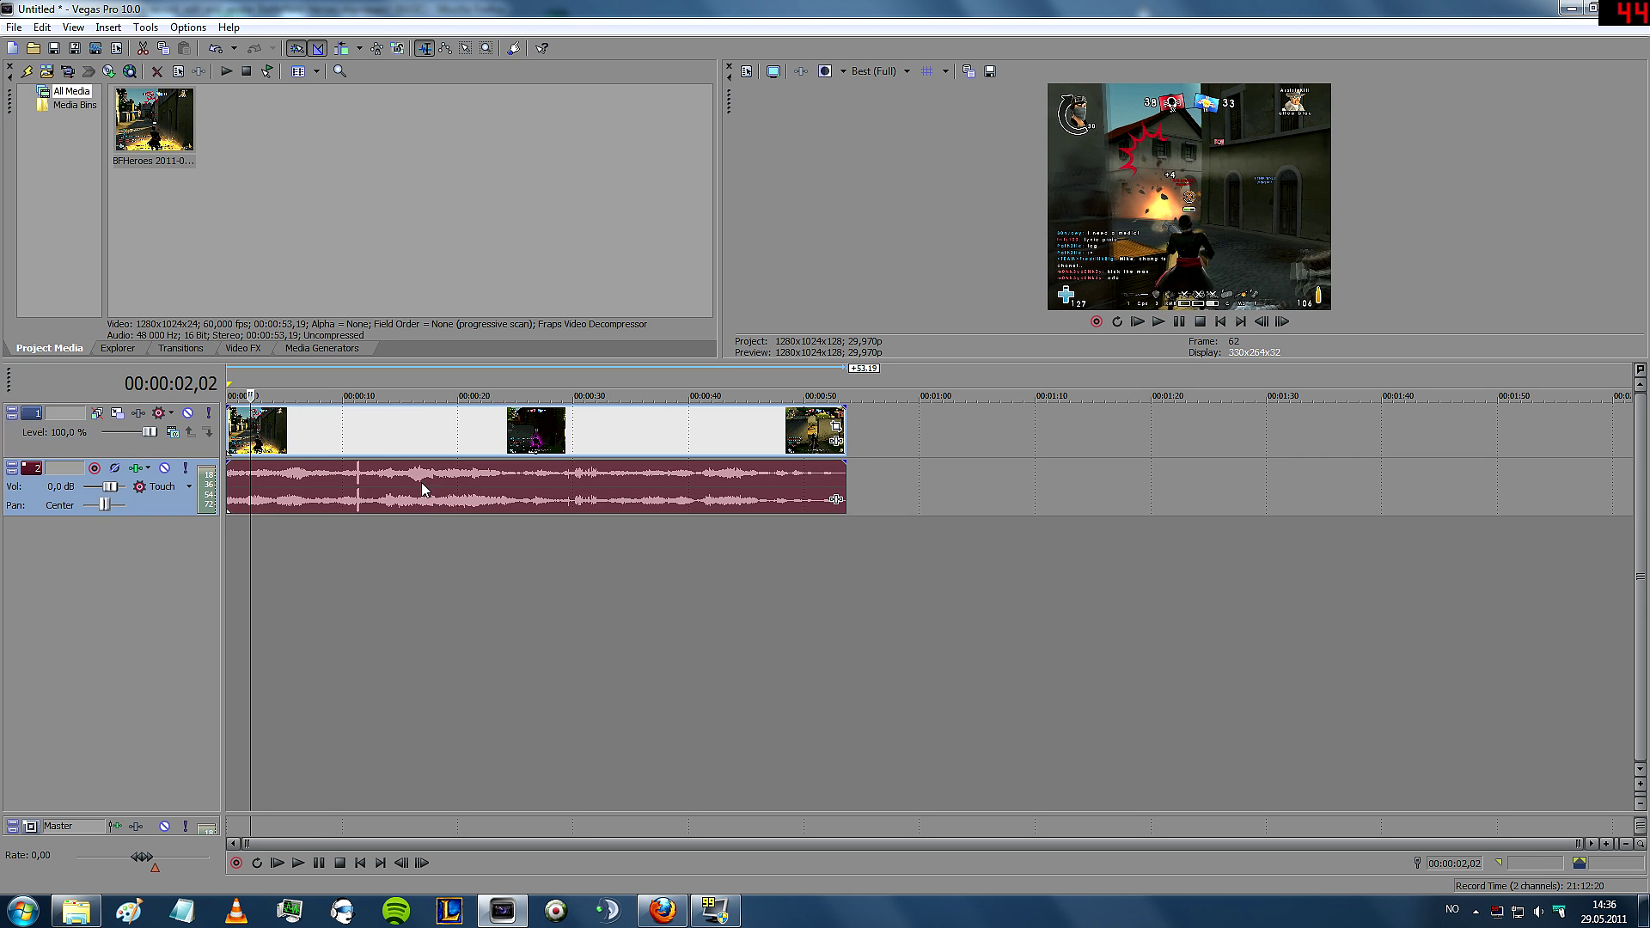
click(516, 483)
click(552, 482)
click(603, 489)
key(Left)
key(Left)
key(Left)
key(Left)
key(Left)
key(Left)
key(Left)
key(Left)
key(Left)
key(Left)
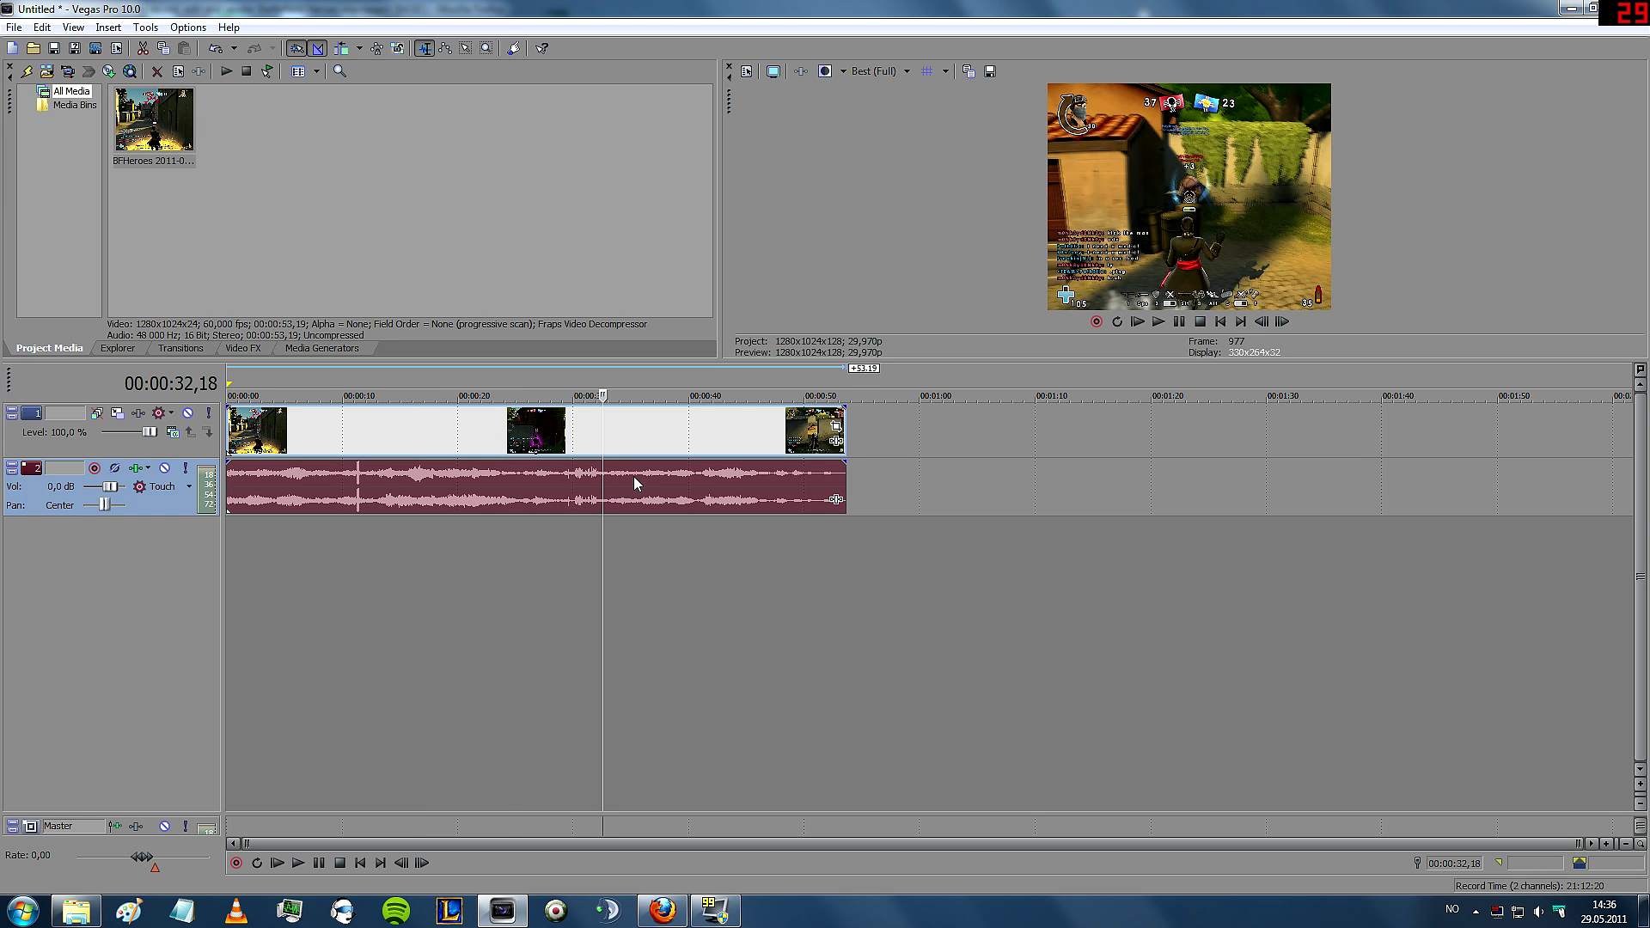
click(583, 475)
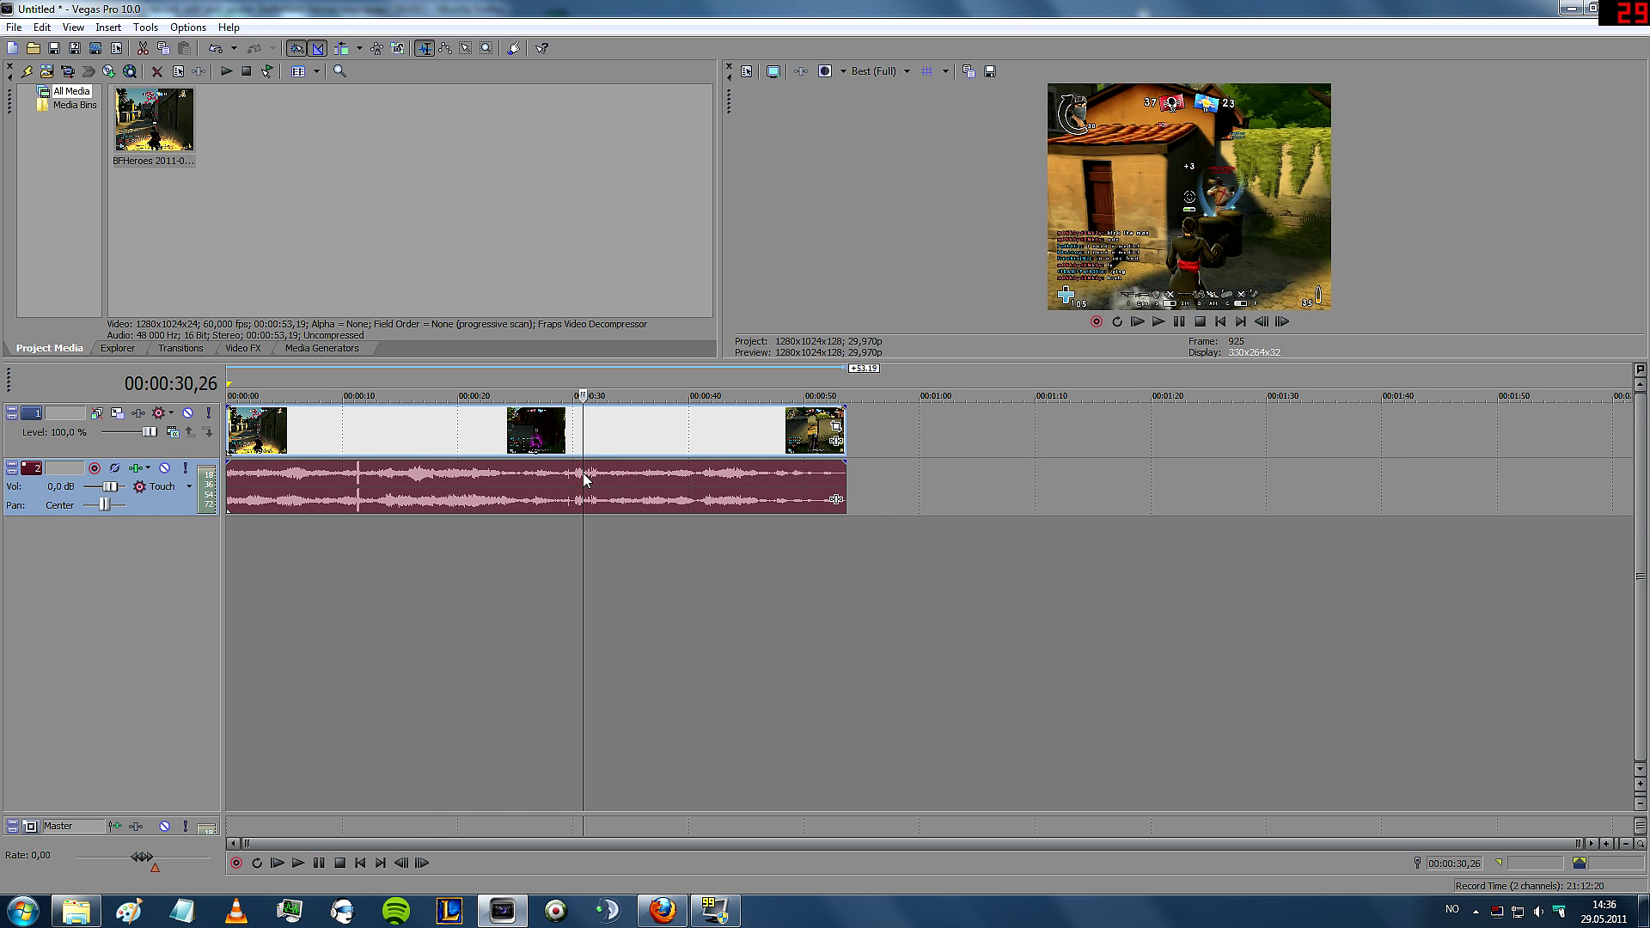
key(s)
- Split again at 00:00:46,06 and drag the pieces apart along the timeline
click(520, 397)
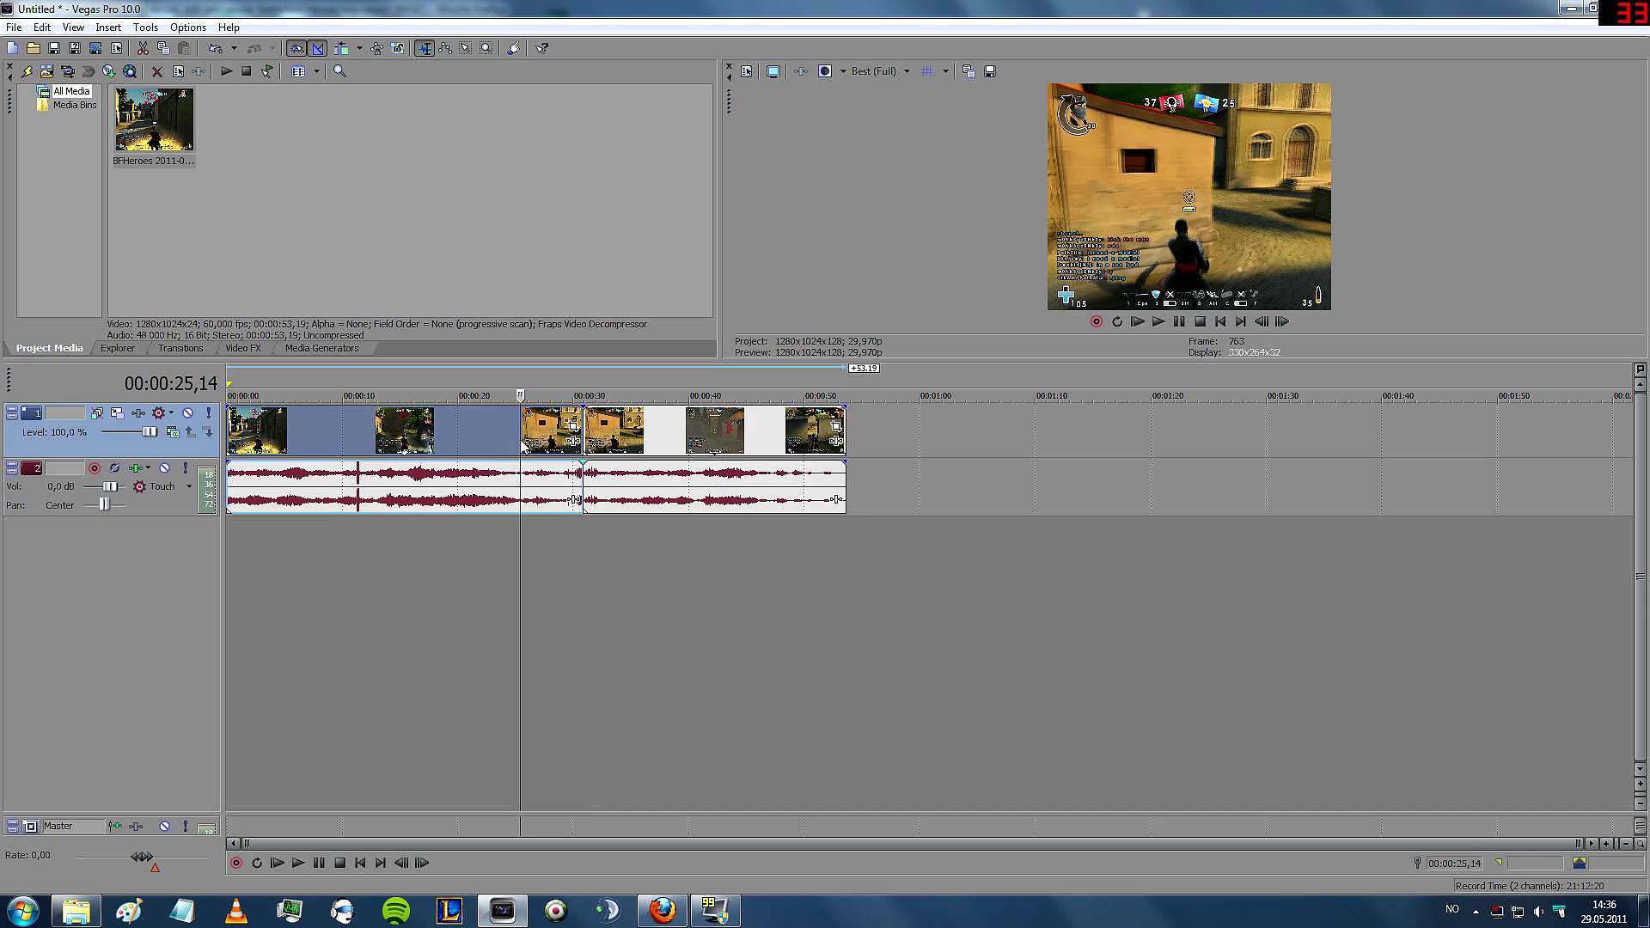
click(599, 446)
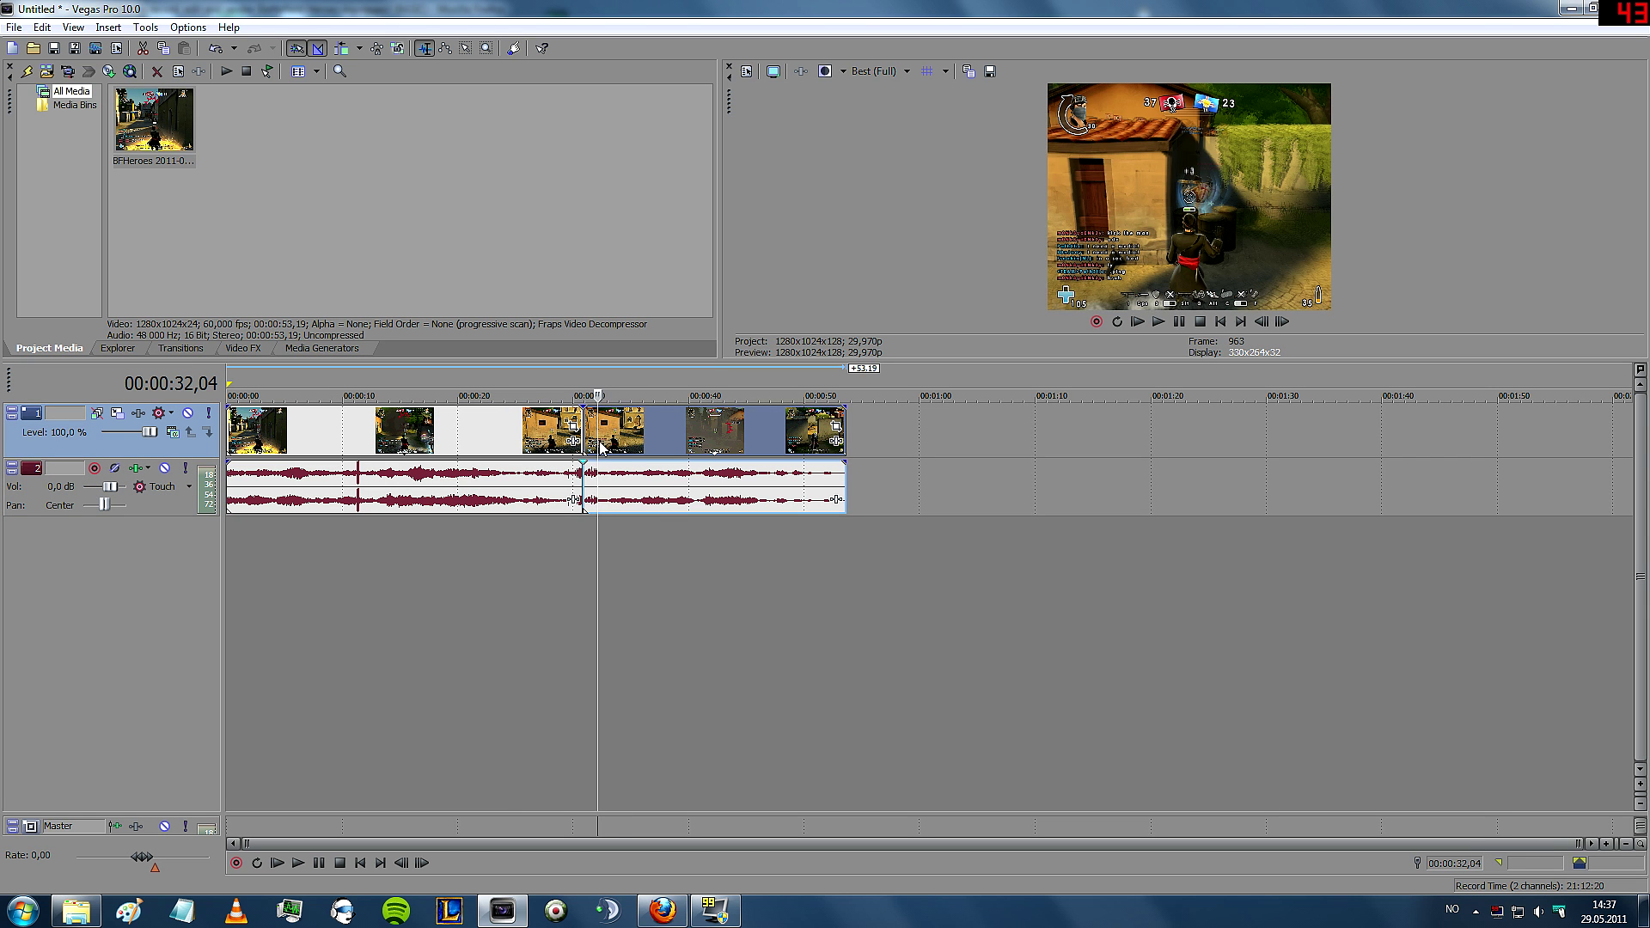
click(617, 446)
click(640, 447)
click(669, 447)
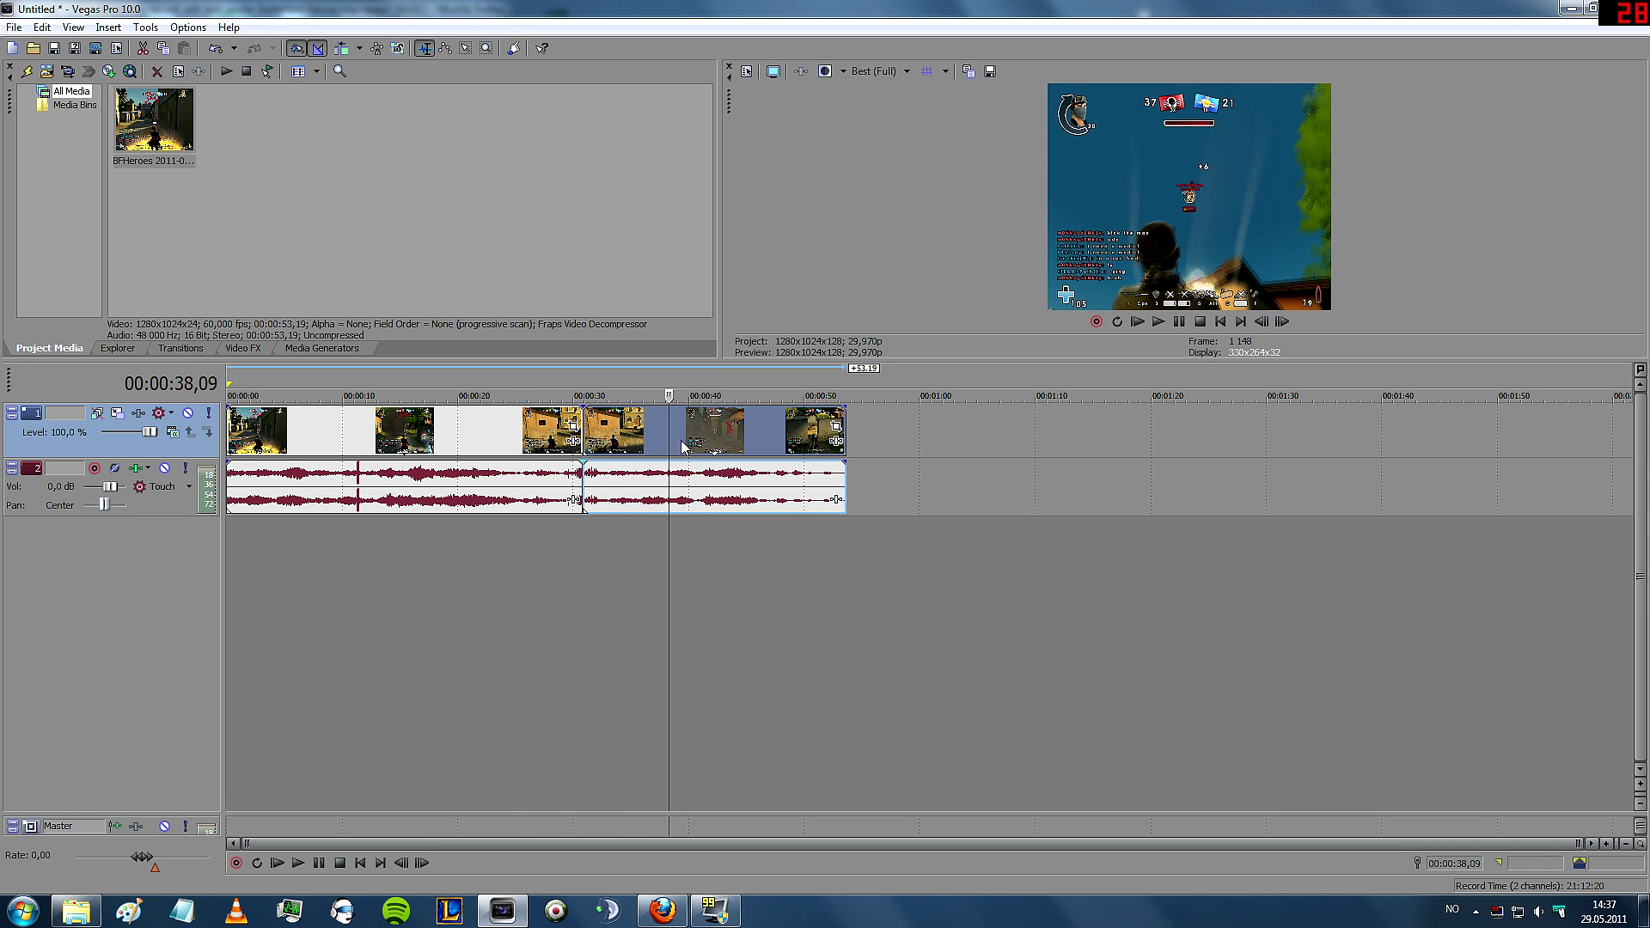
click(701, 448)
click(722, 450)
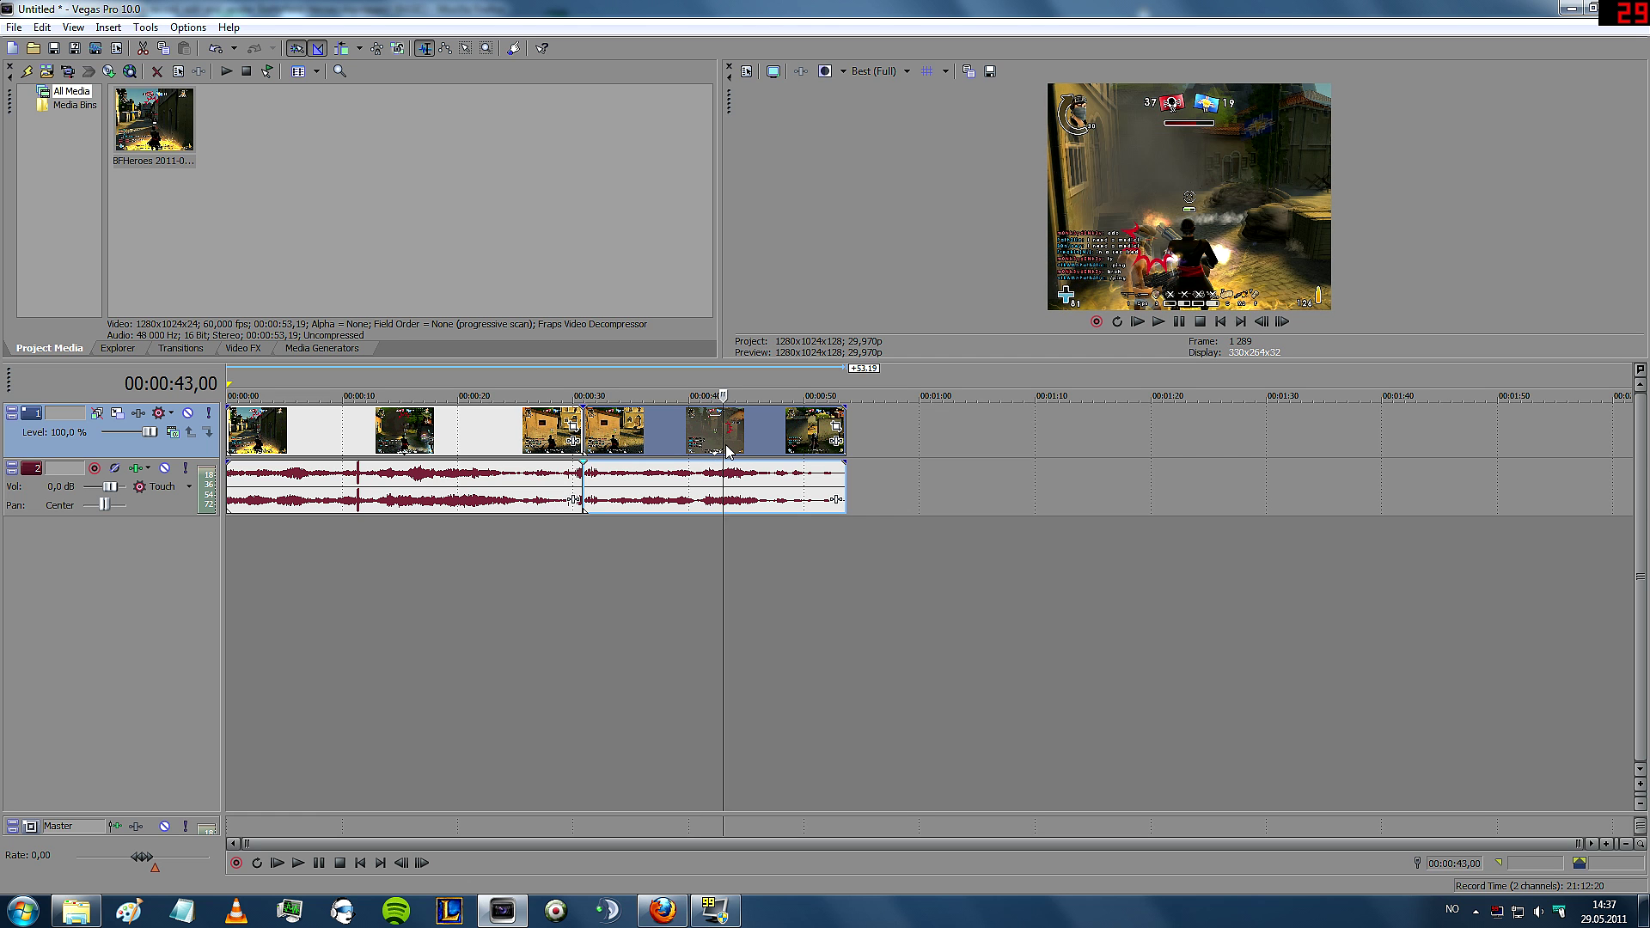
click(744, 454)
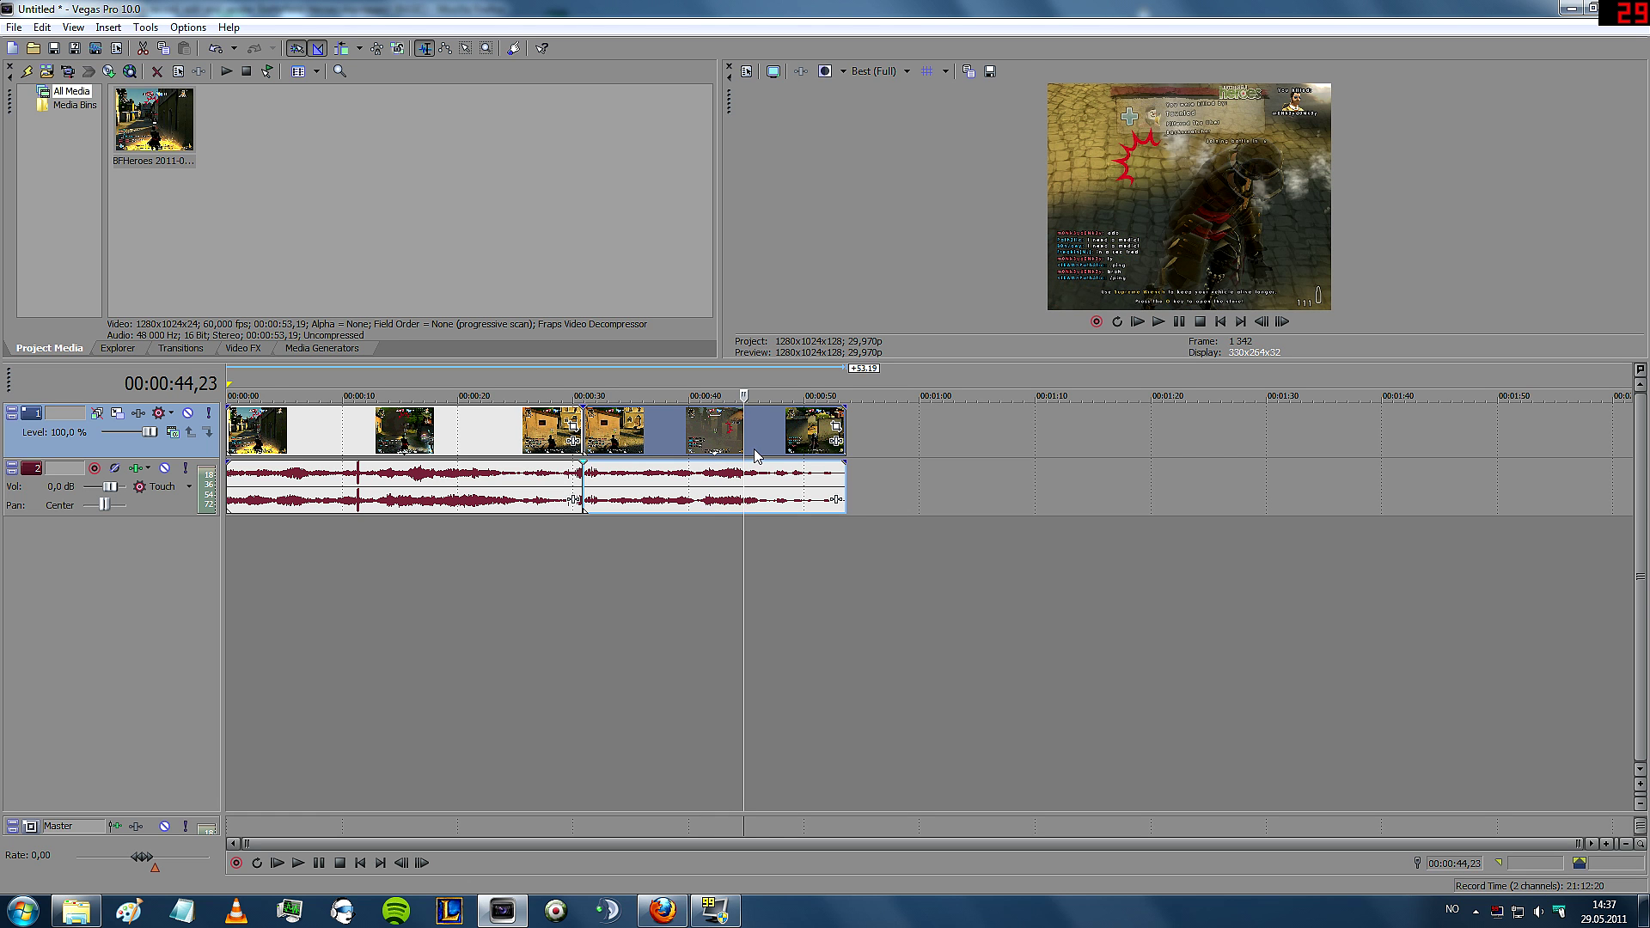
click(759, 451)
key(s)
drag(681, 465, 1074, 462)
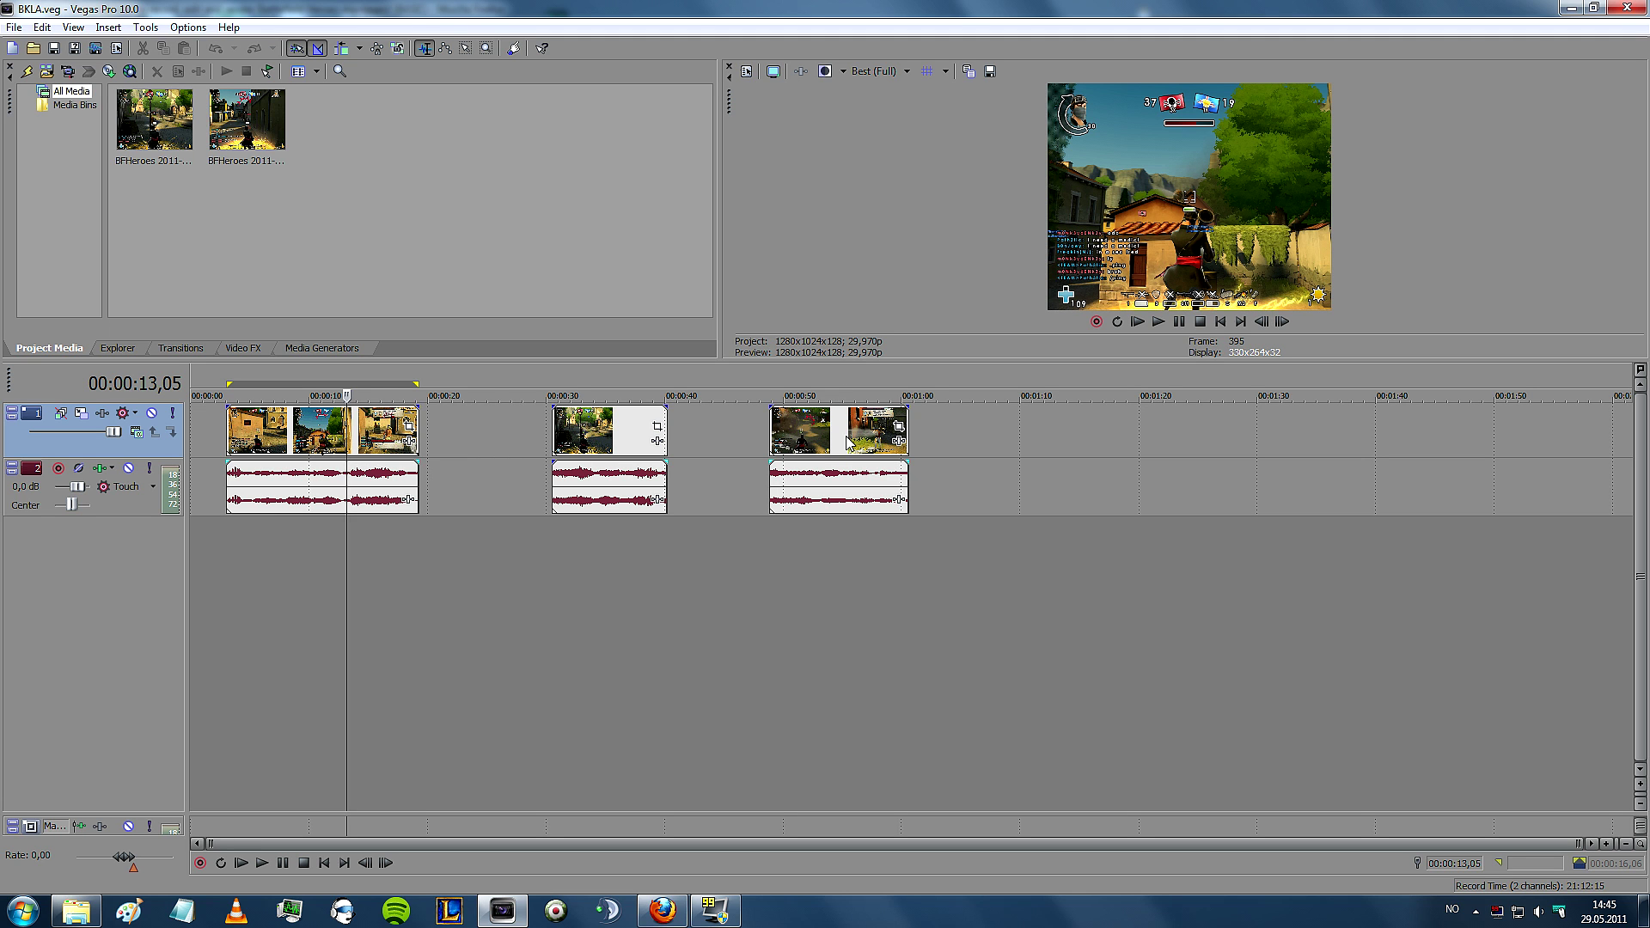
- Select each clip group's span and insert regions named 1, 2 and 3
click(307, 596)
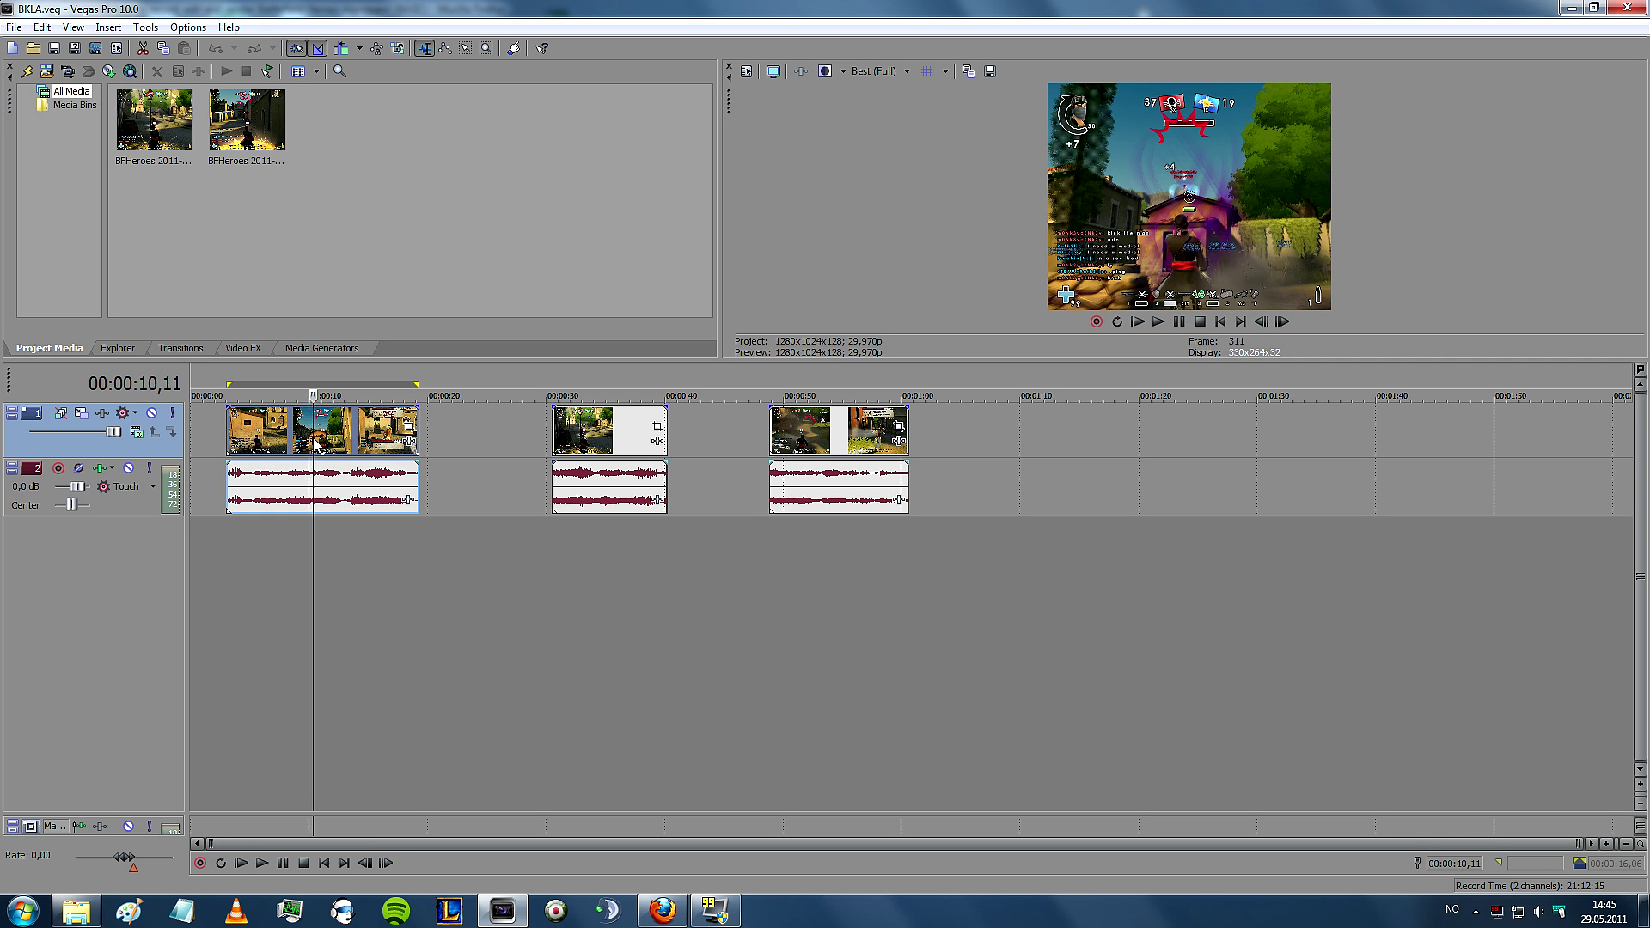
double_click(316, 444)
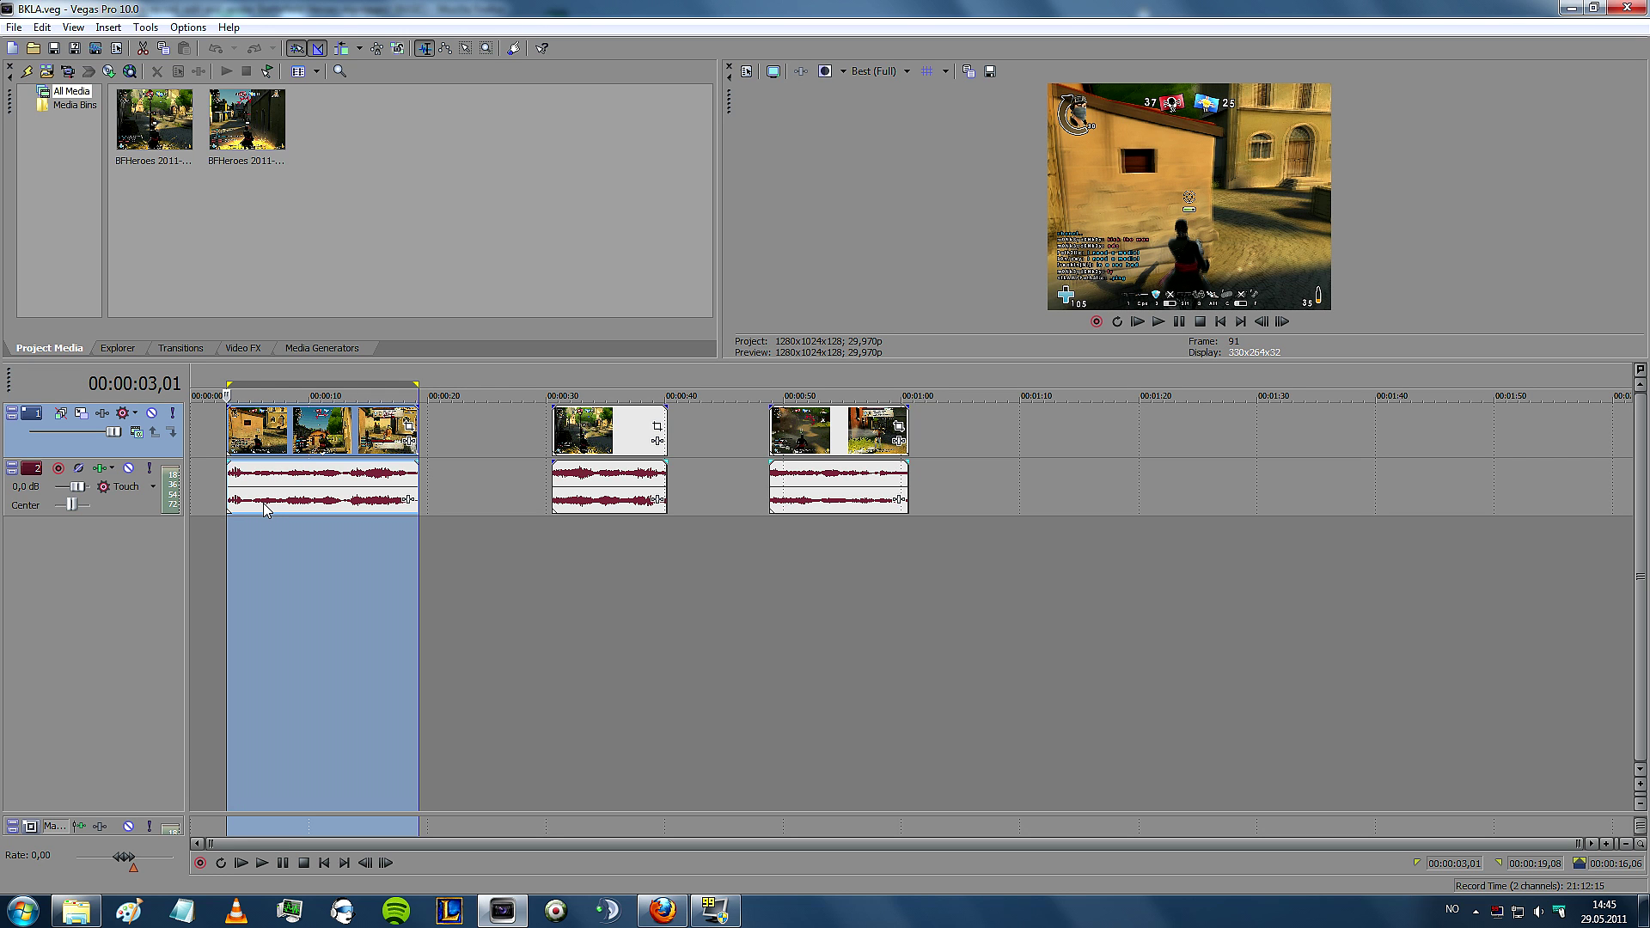
key(m)
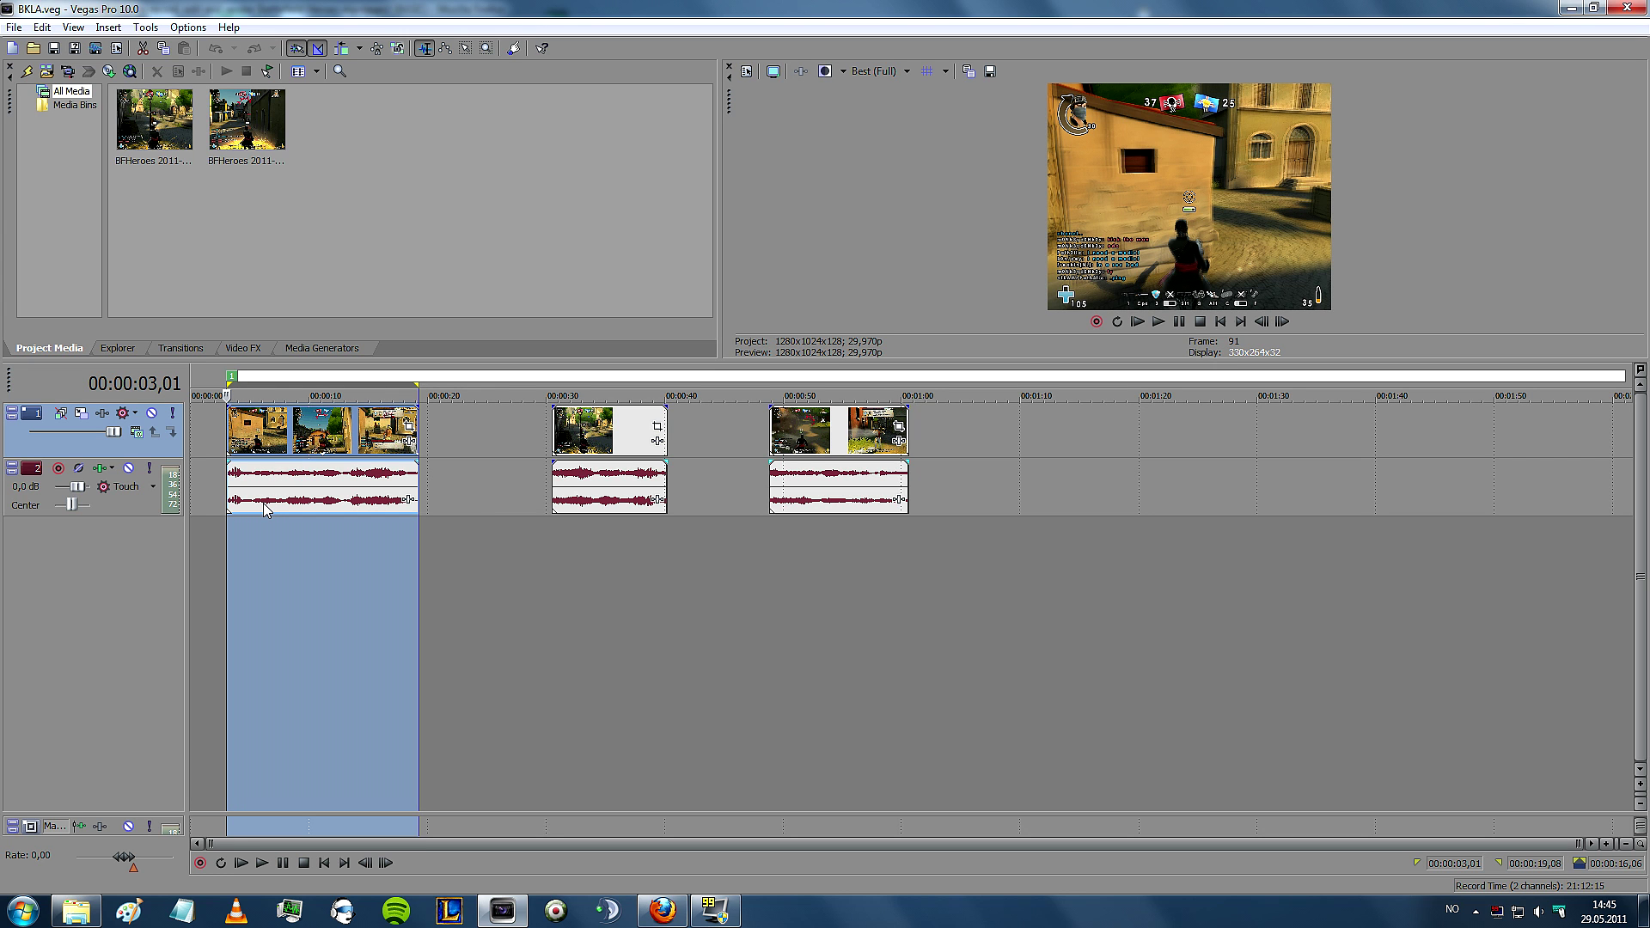
text(1)
key(Return)
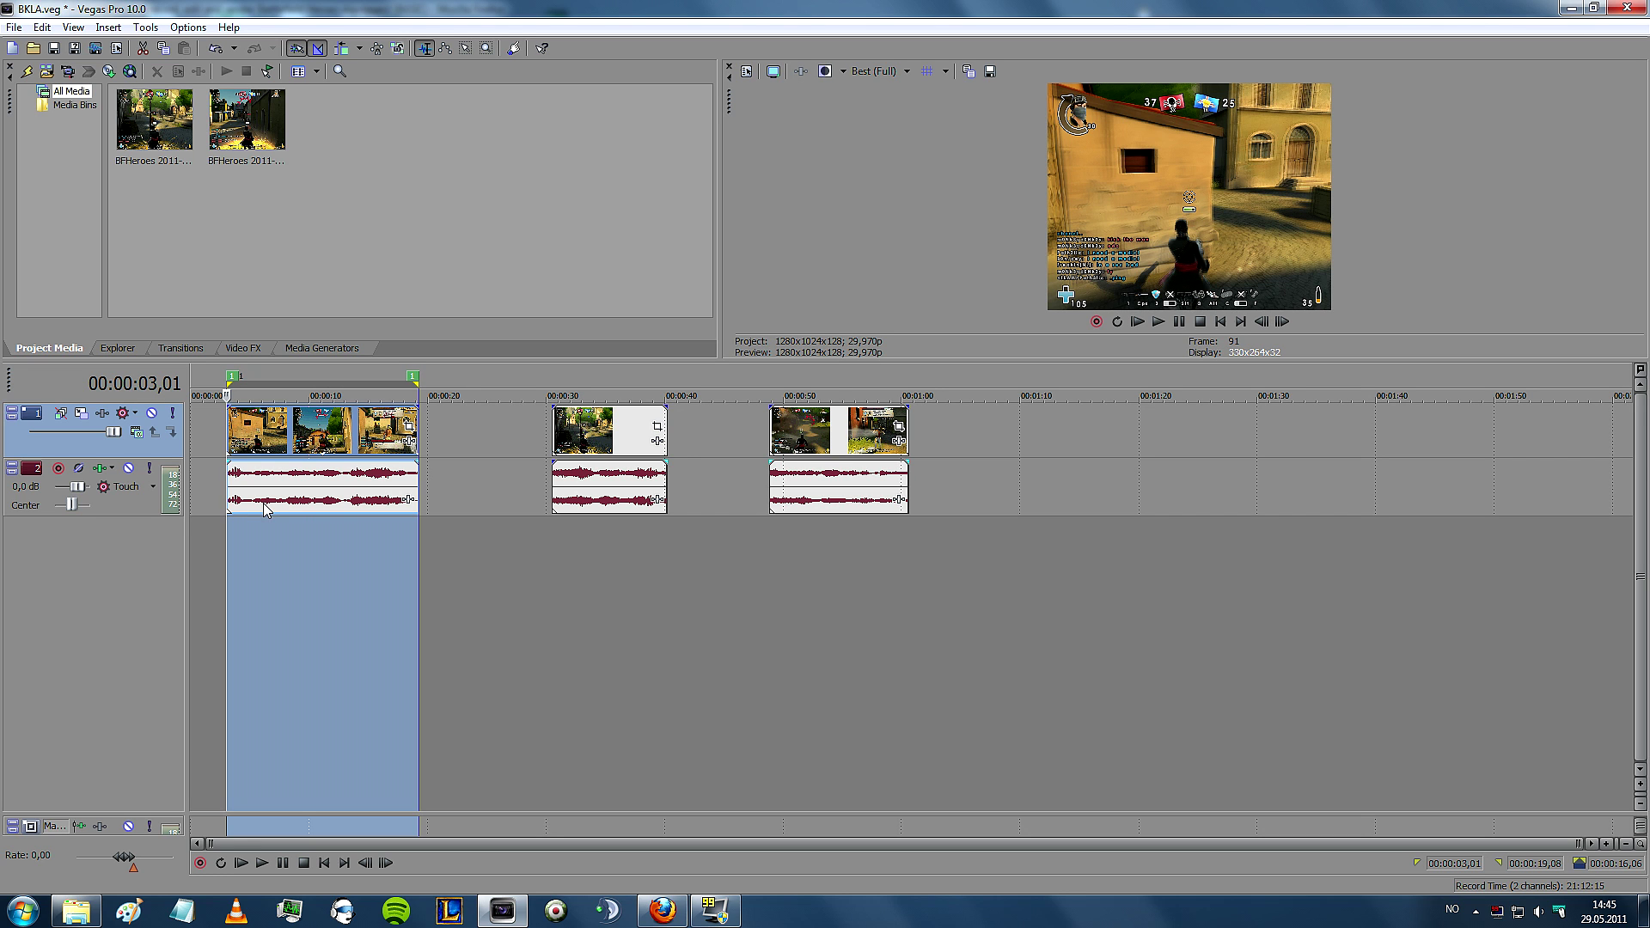
double_click(593, 440)
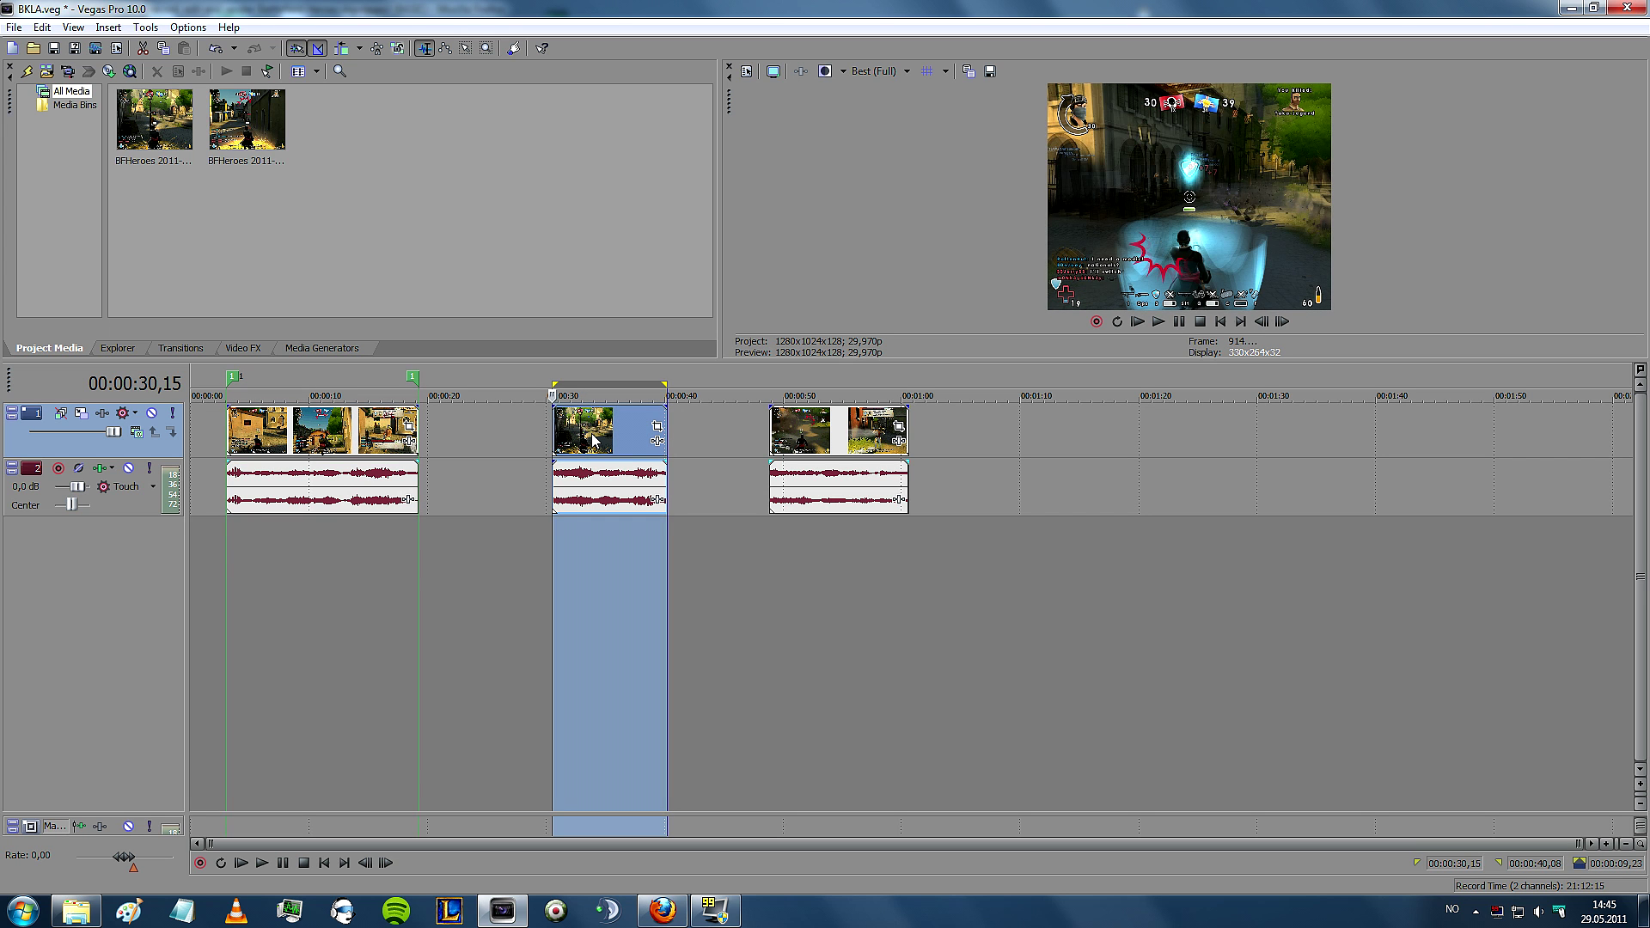
key(r)
double_click(834, 443)
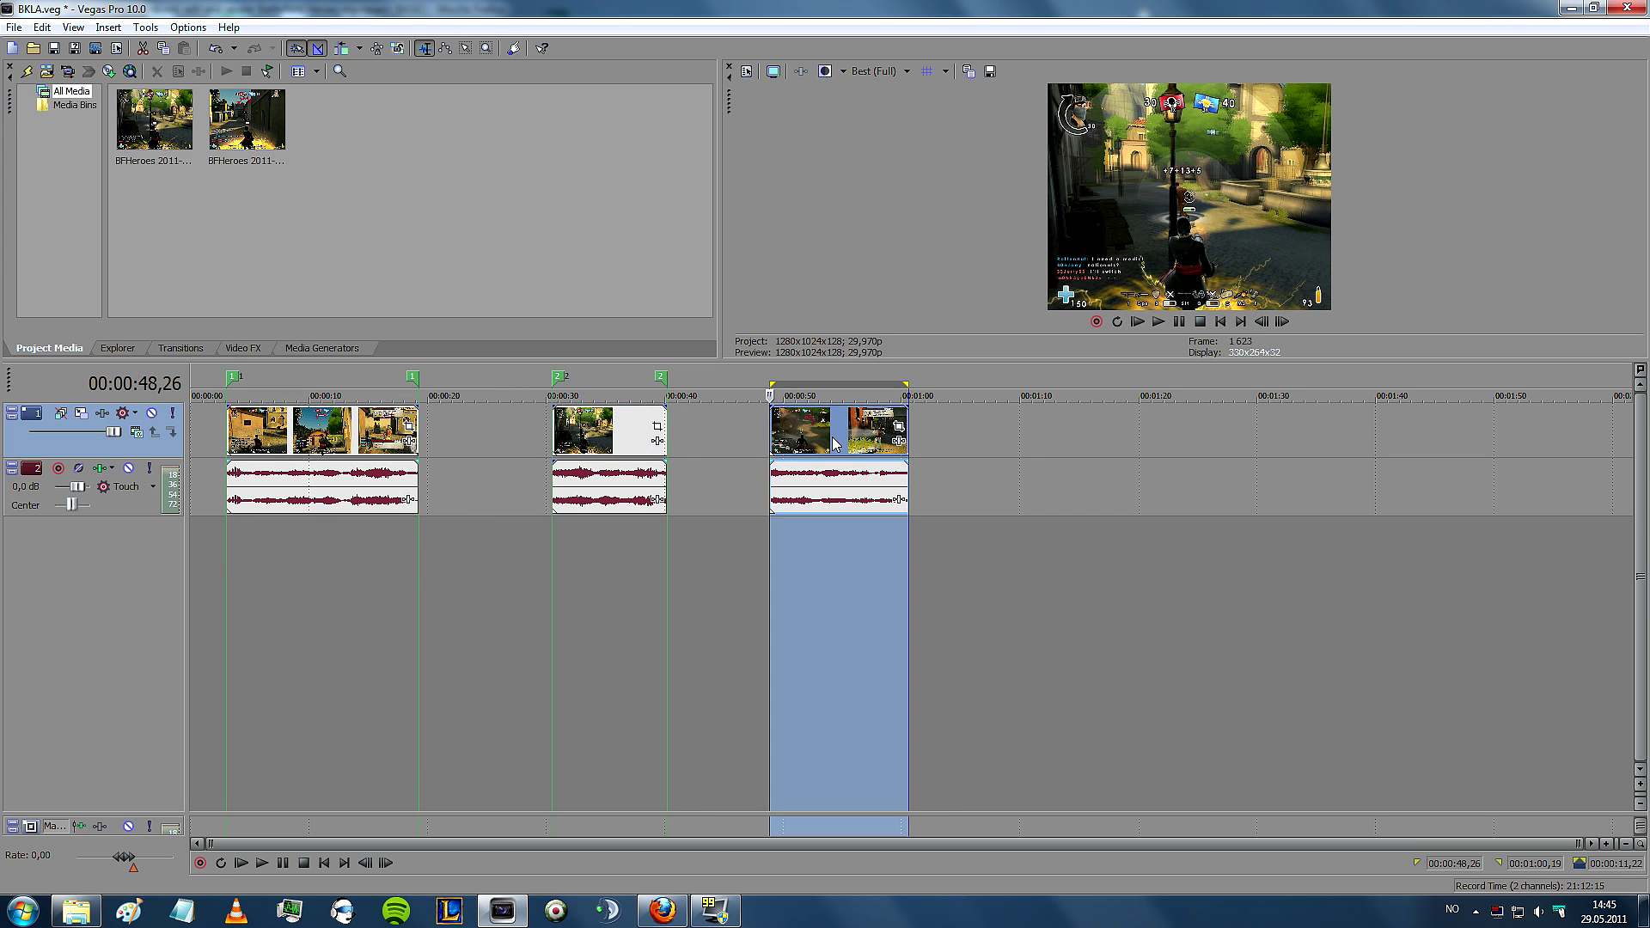
text(r)
text(3)
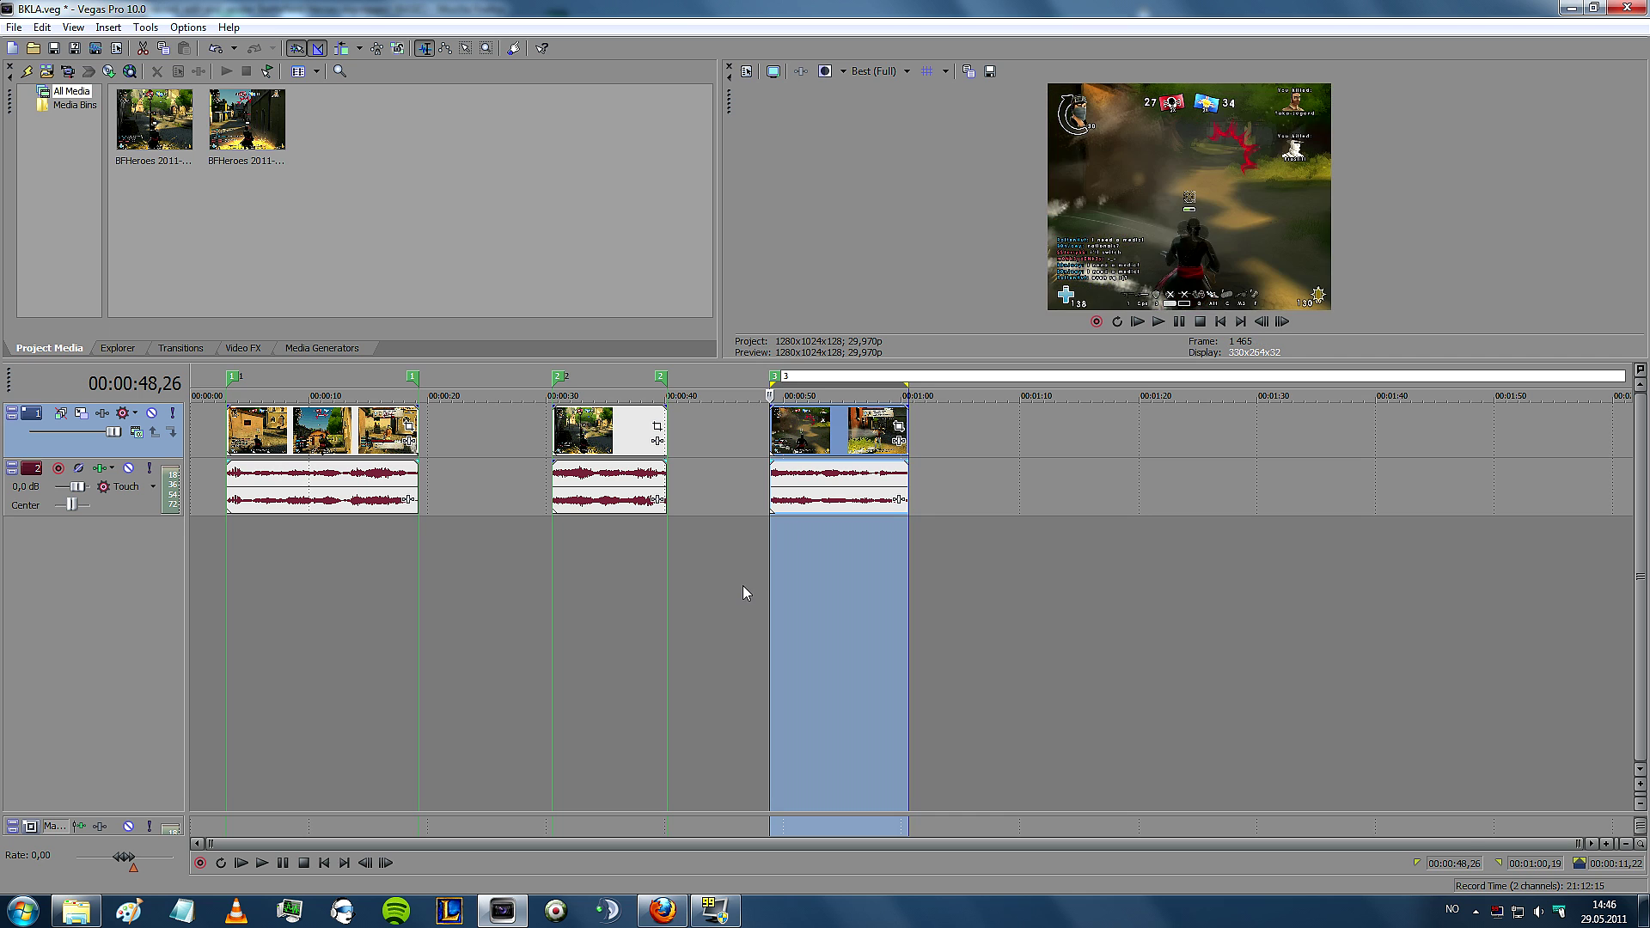
key(Return)
- In Render As, keep MainConcept AVC/AAC (*.mp4), choose the 1280x1024 HD template, and open Custom settings
click(735, 585)
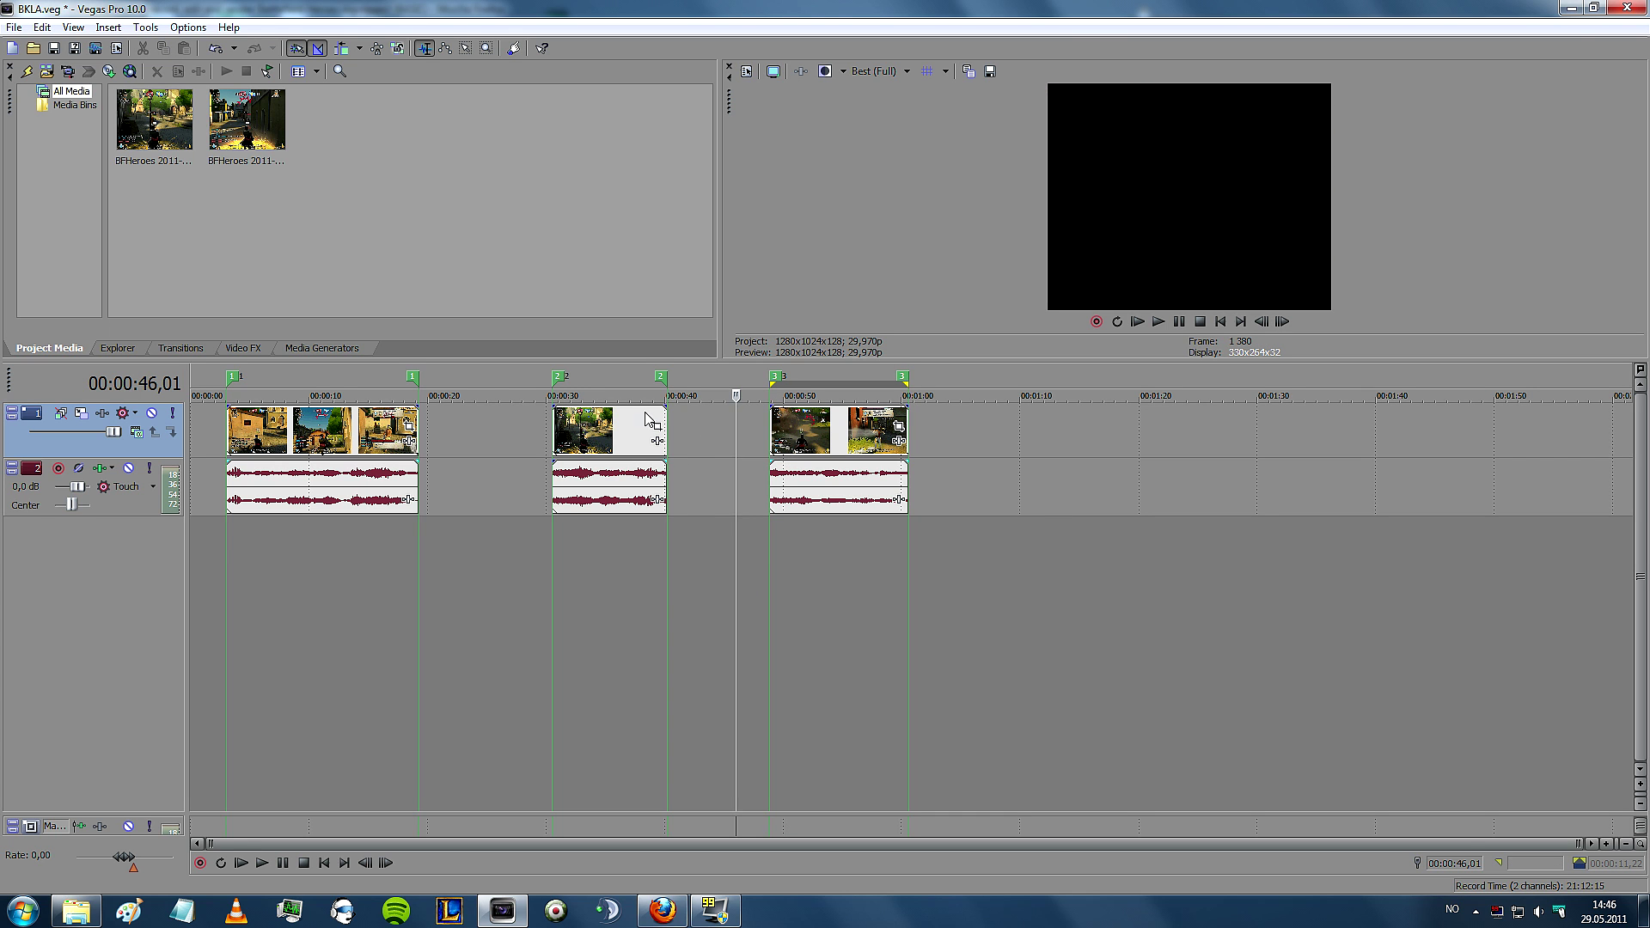
click(15, 27)
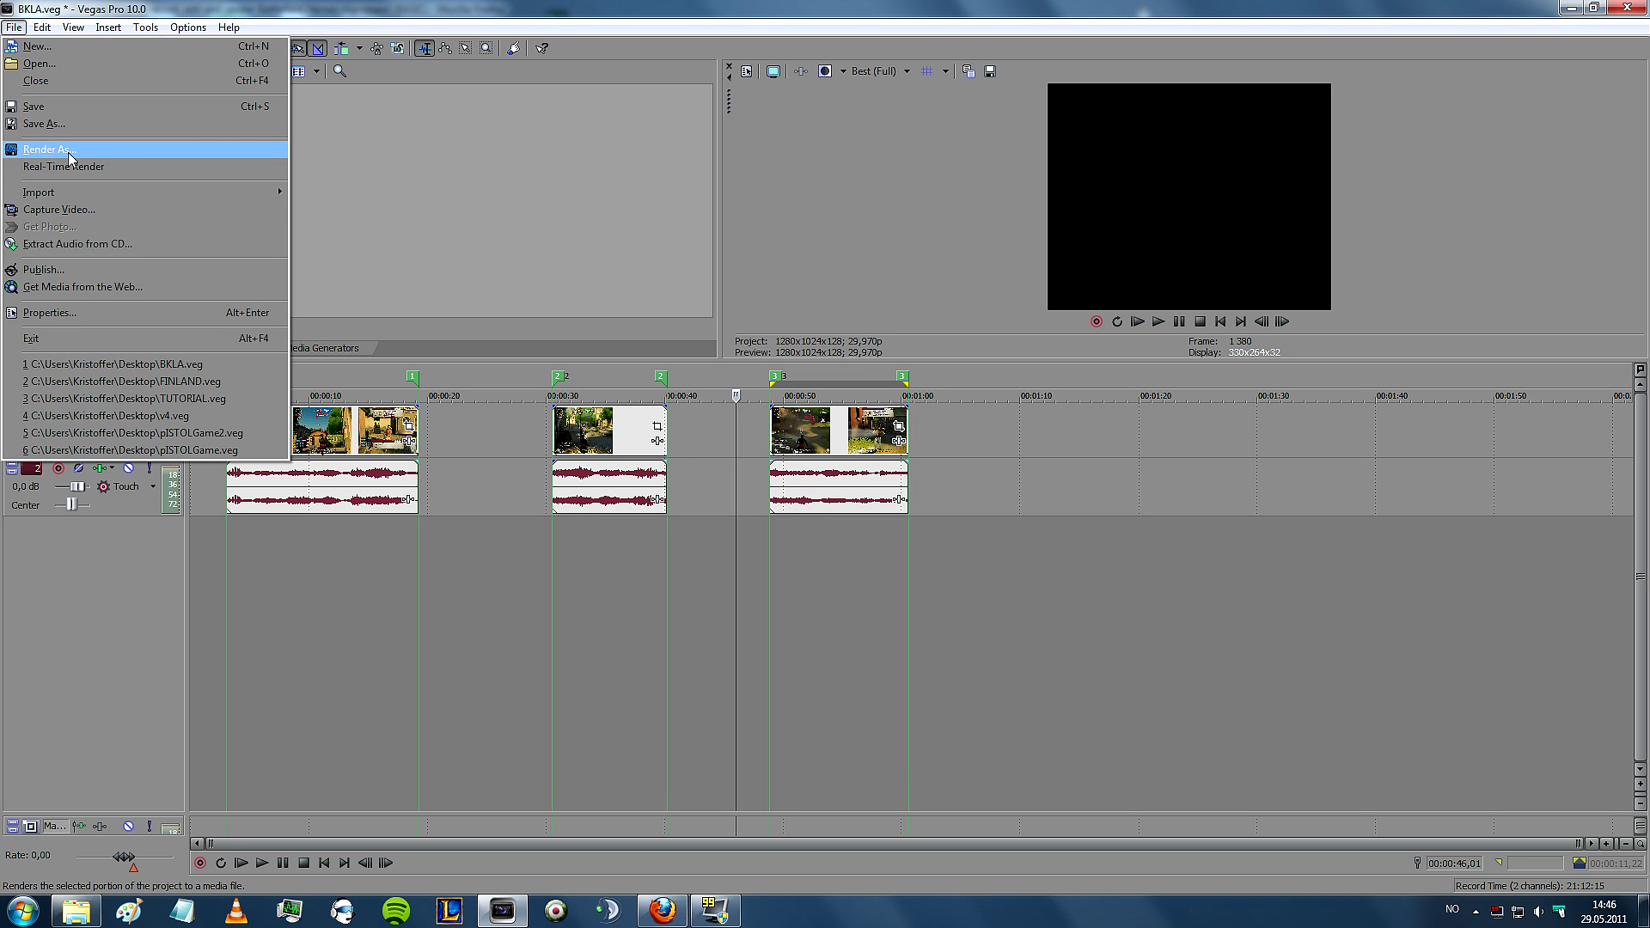
click(62, 150)
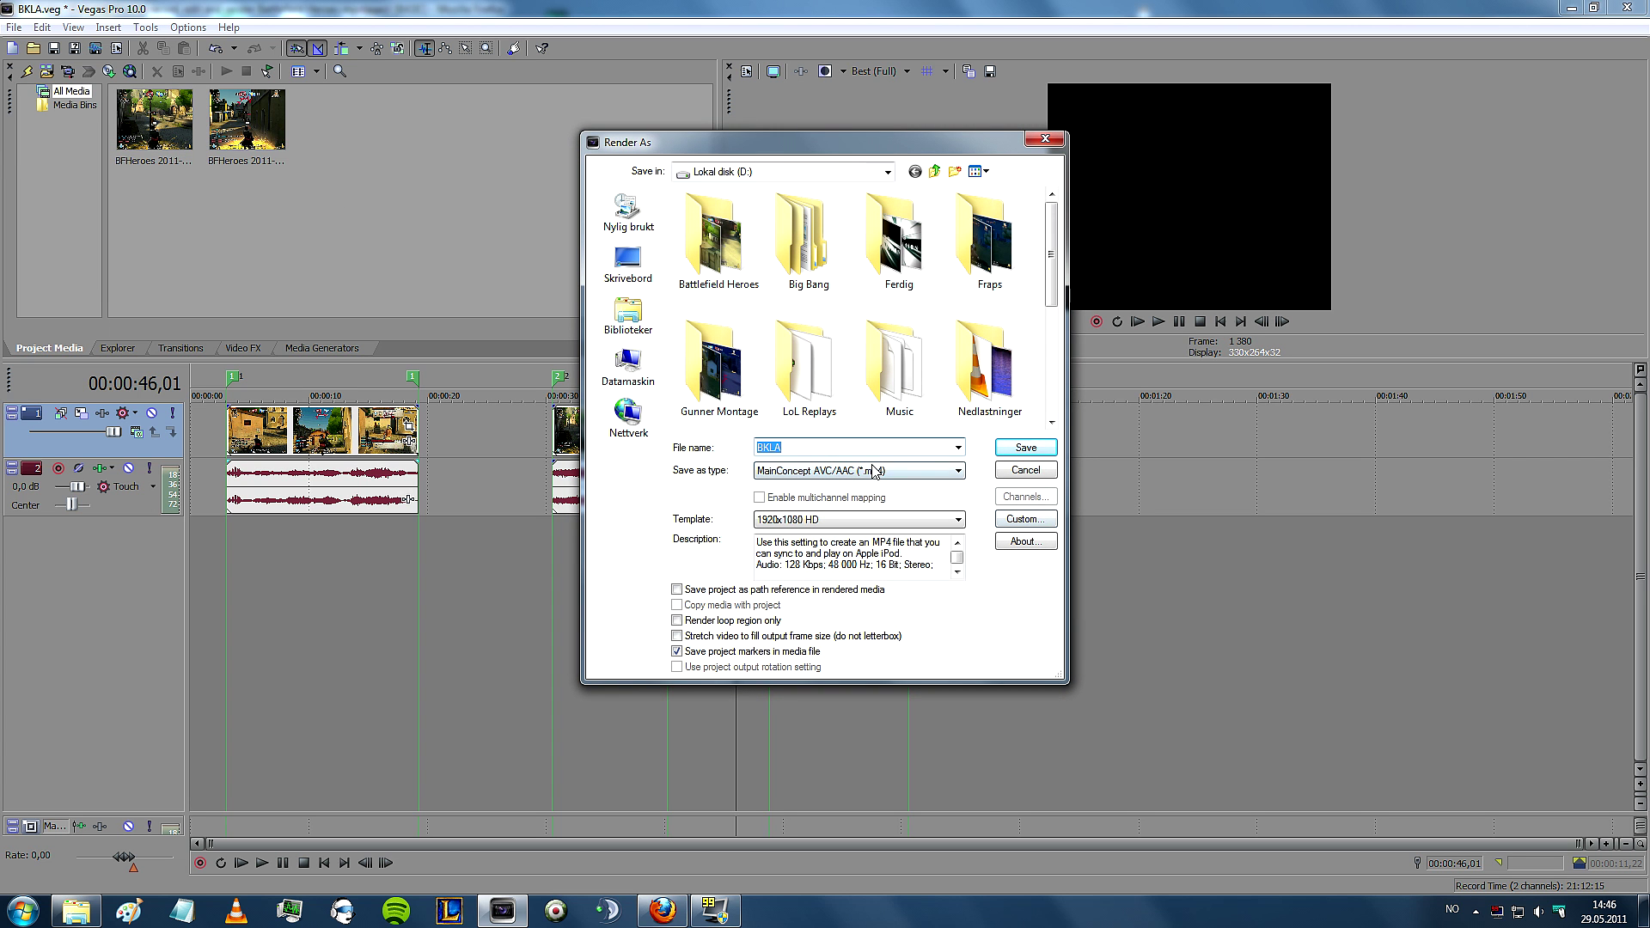
click(921, 521)
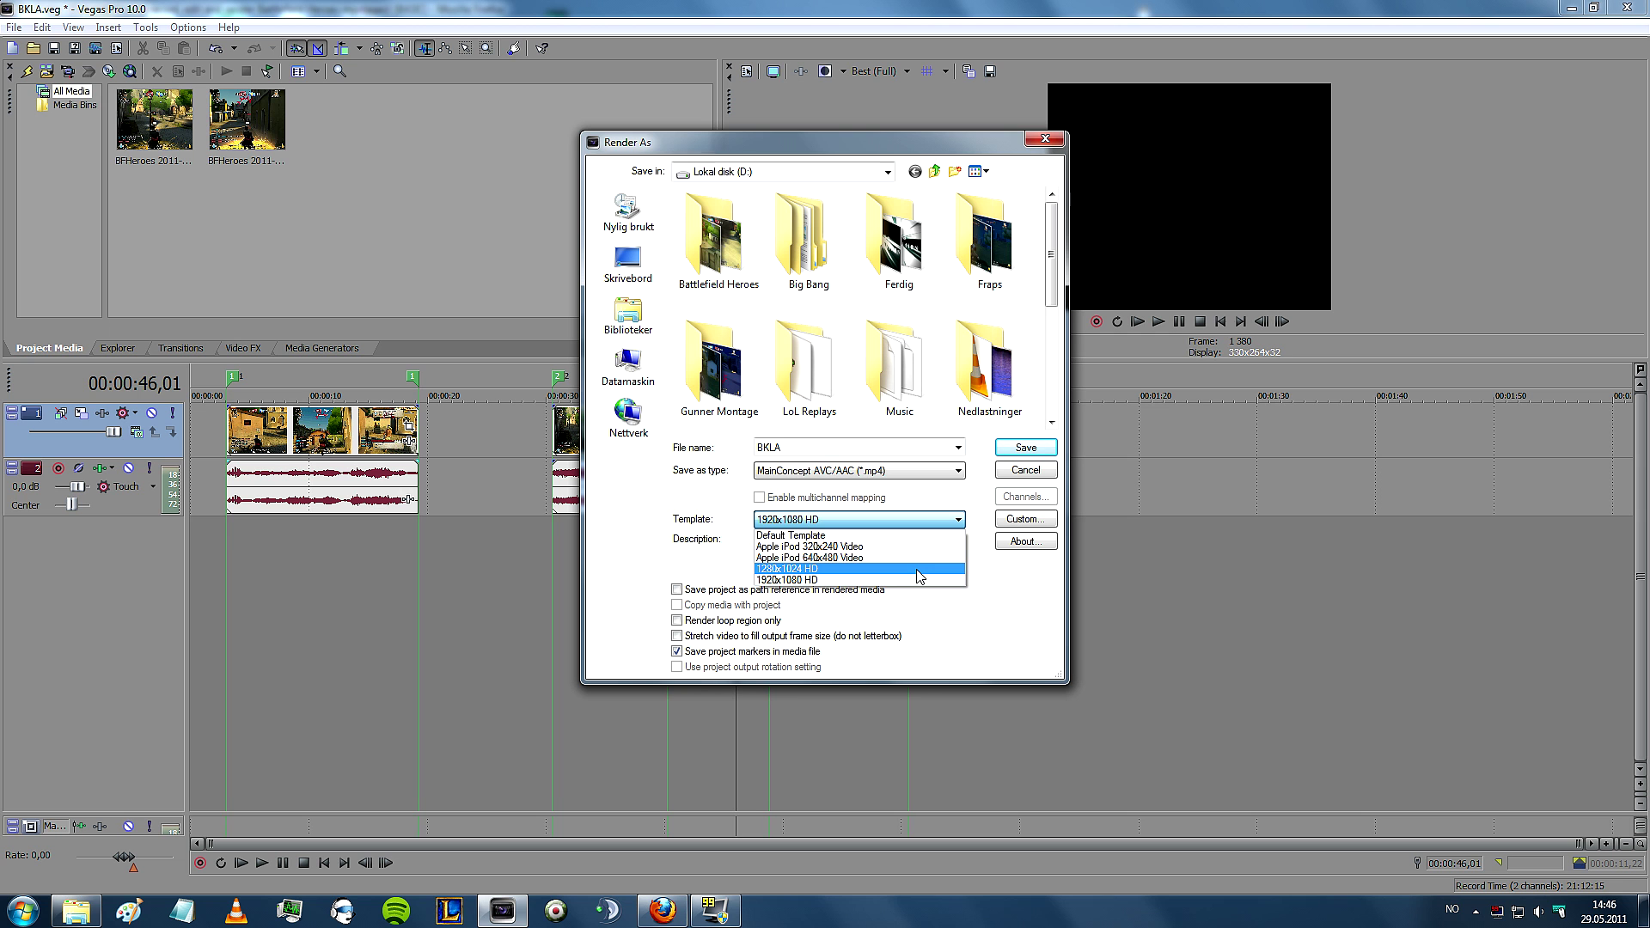
click(917, 569)
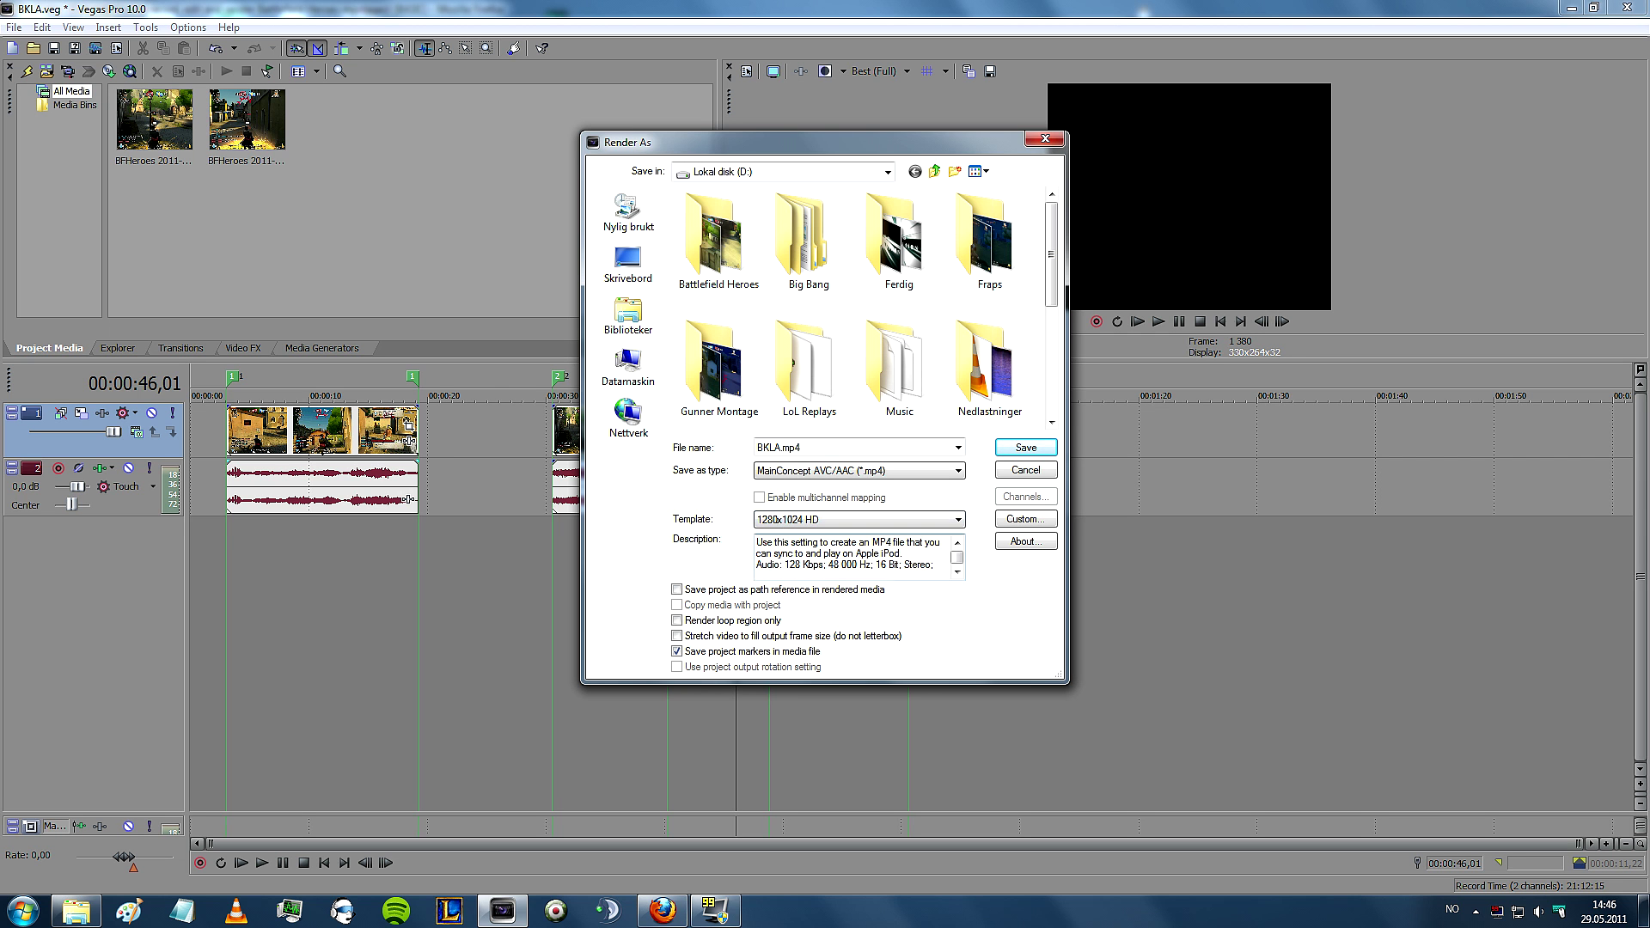
click(1024, 519)
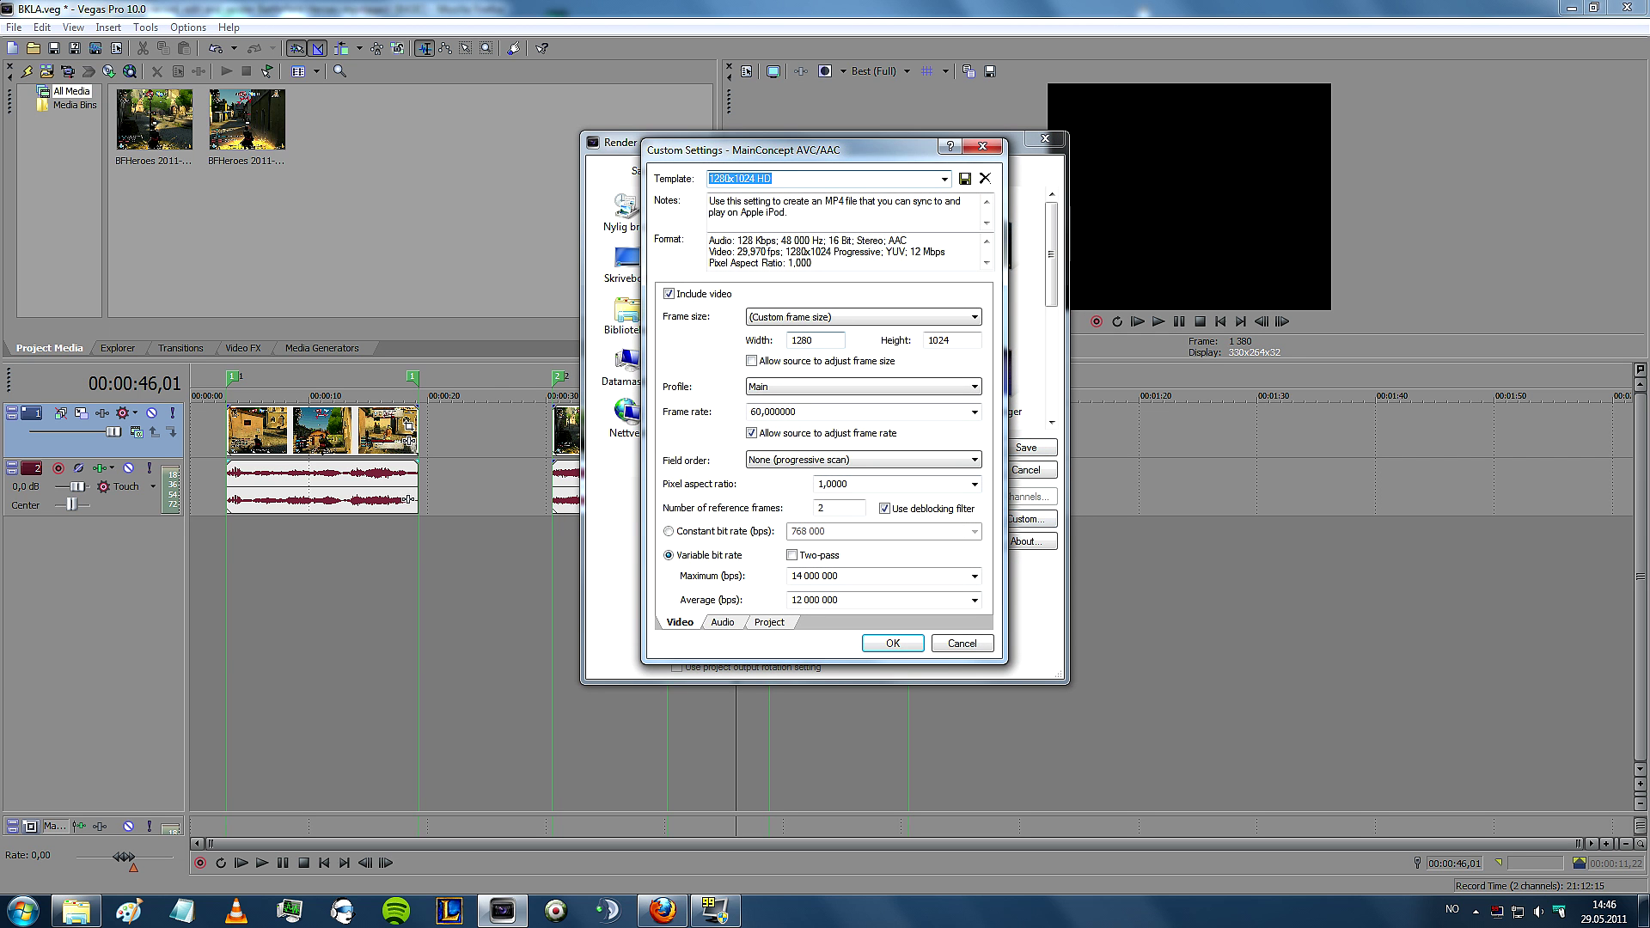
- Enable Allow source to adjust frame size and set frame rate to 29,970 (NTSC)
click(813, 341)
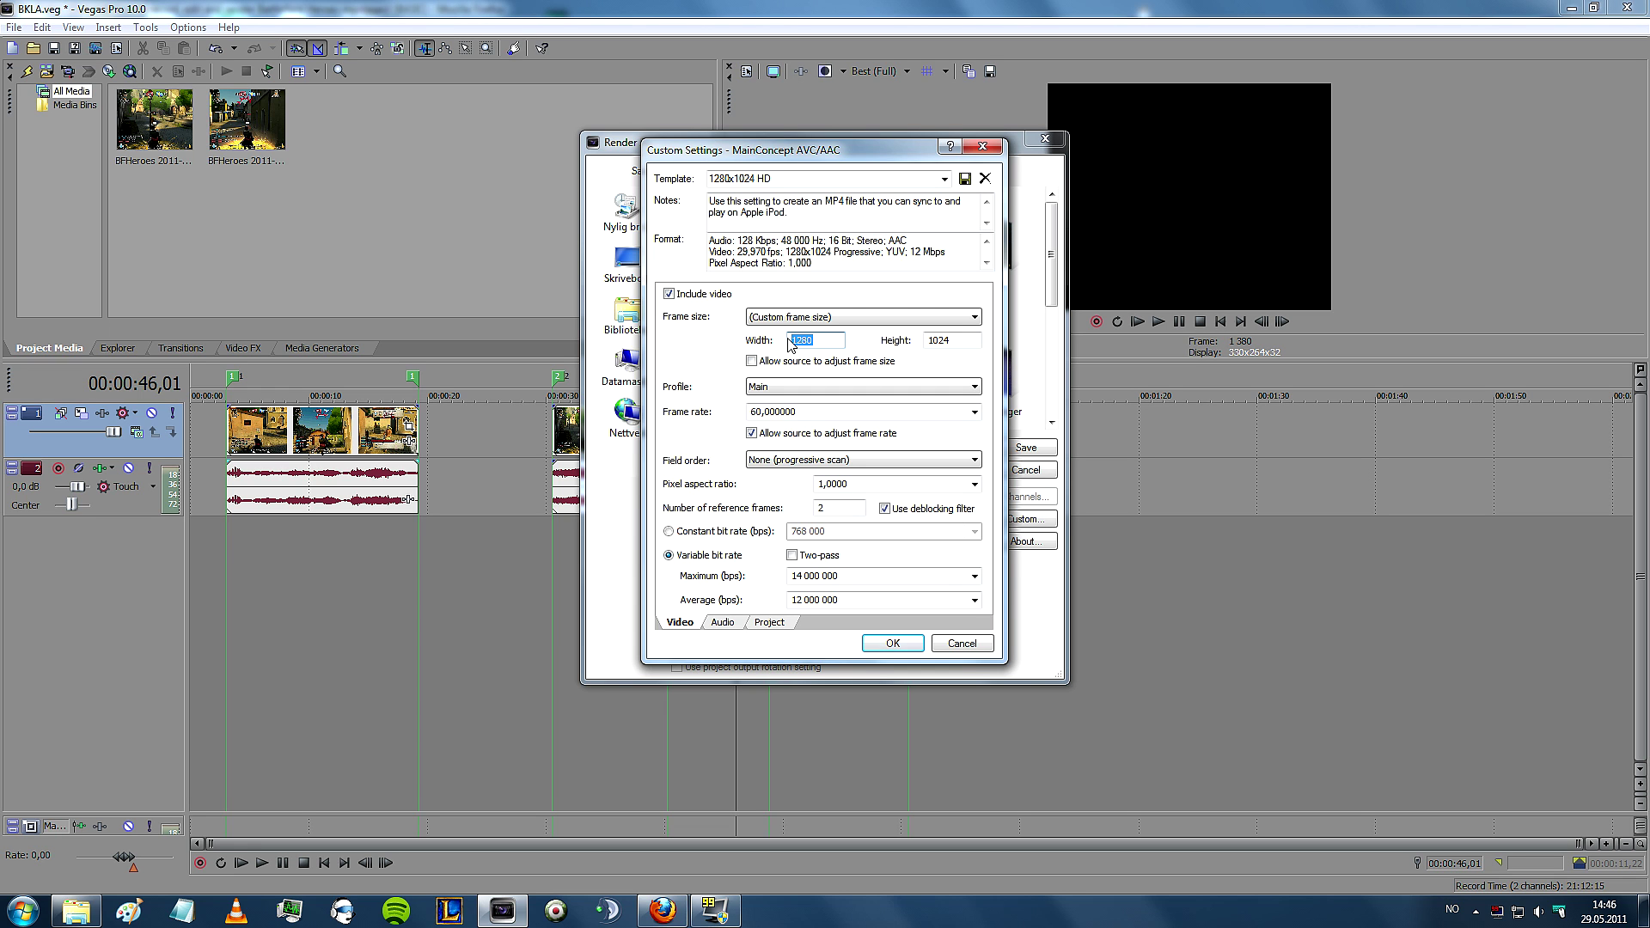
click(949, 341)
click(752, 361)
click(974, 411)
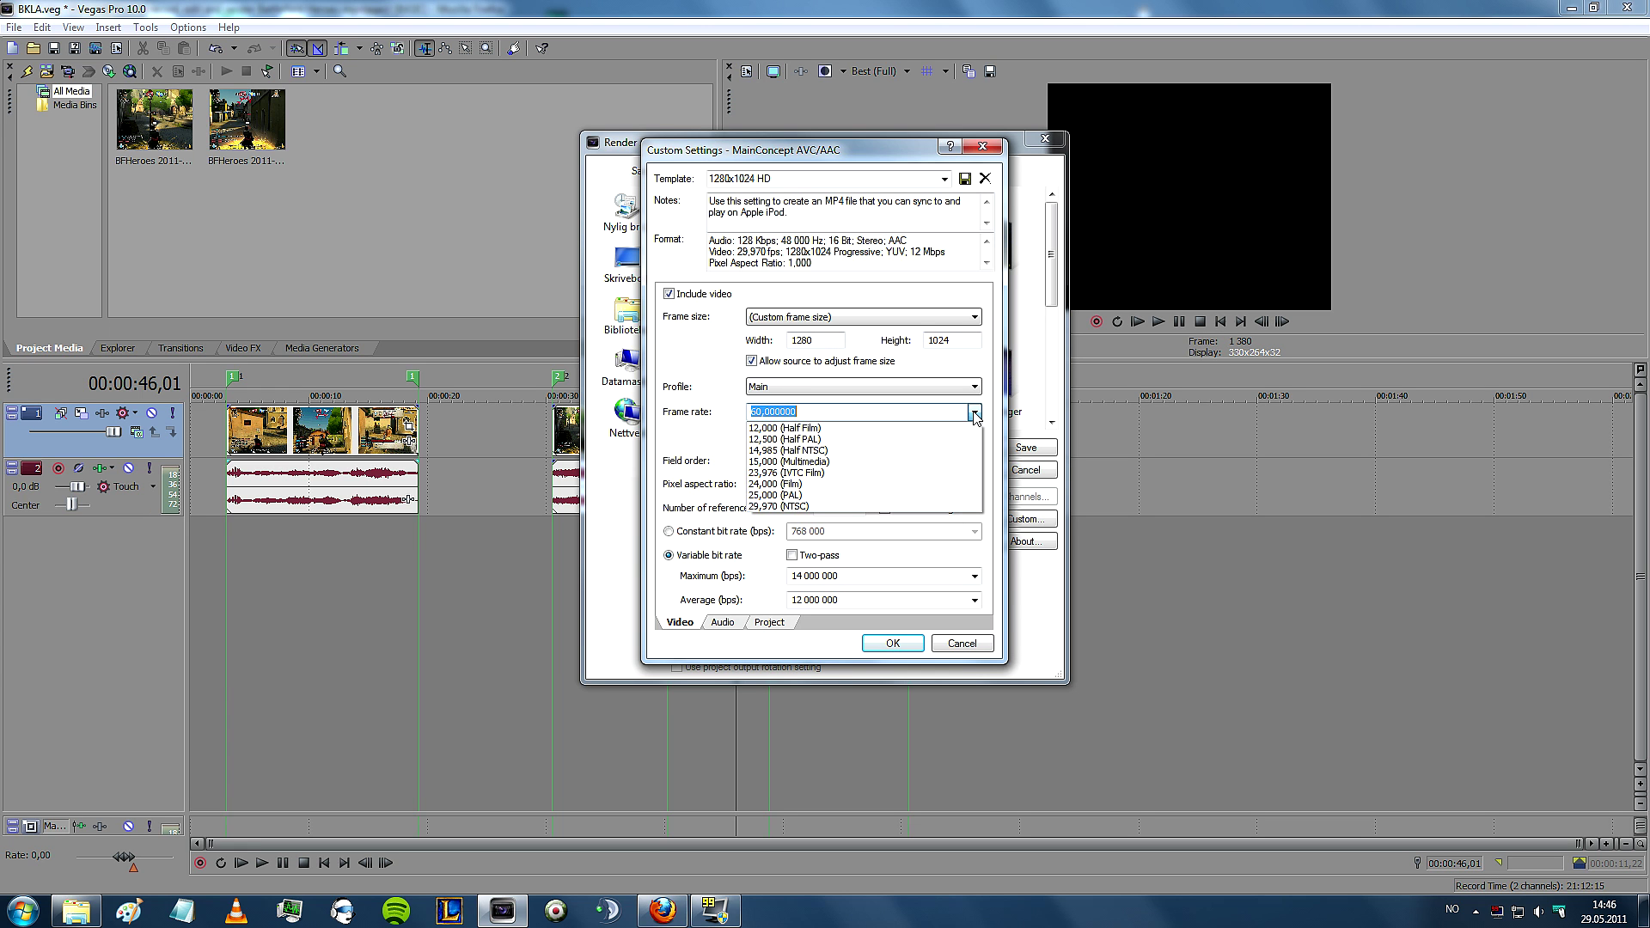
click(958, 506)
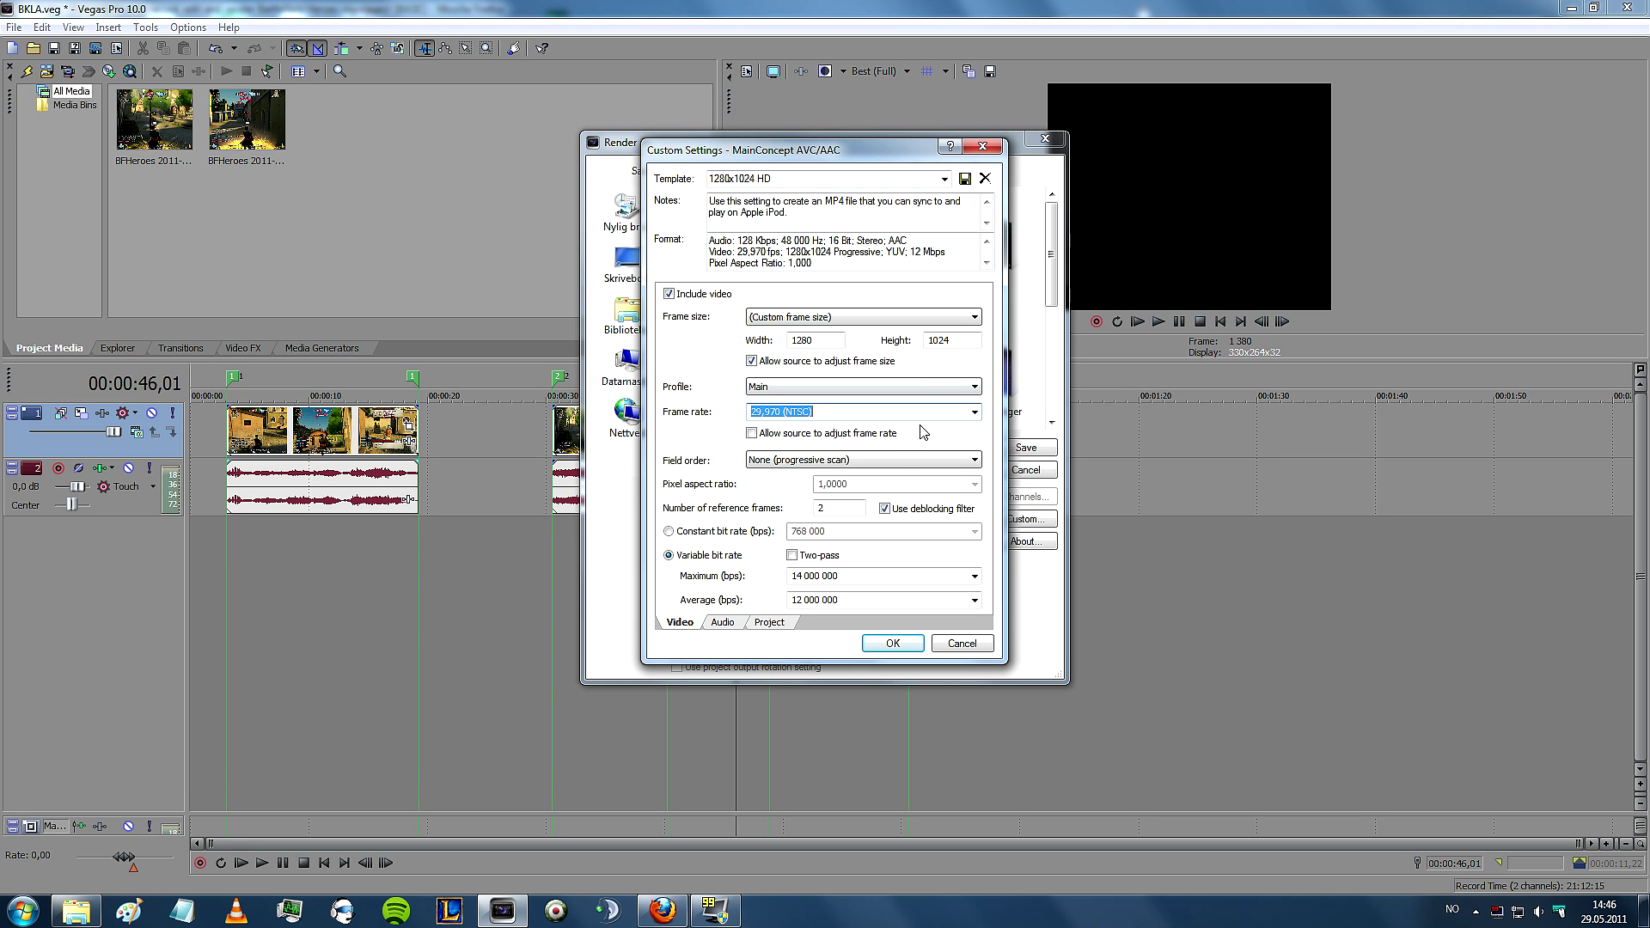
click(725, 623)
click(774, 624)
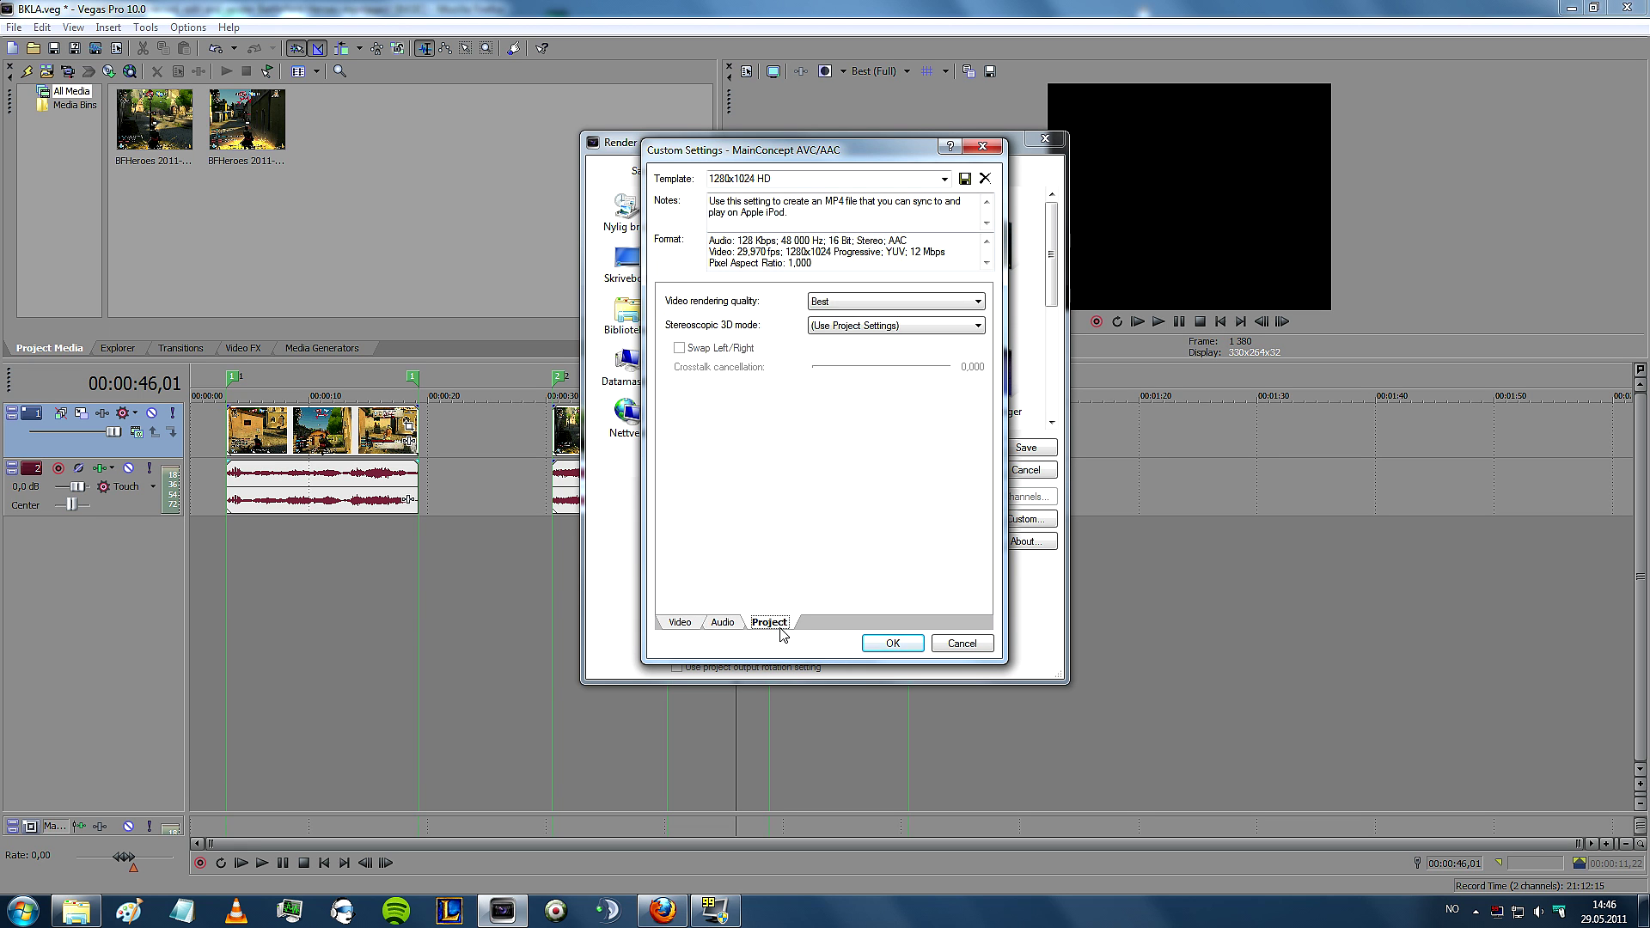
click(683, 625)
click(890, 644)
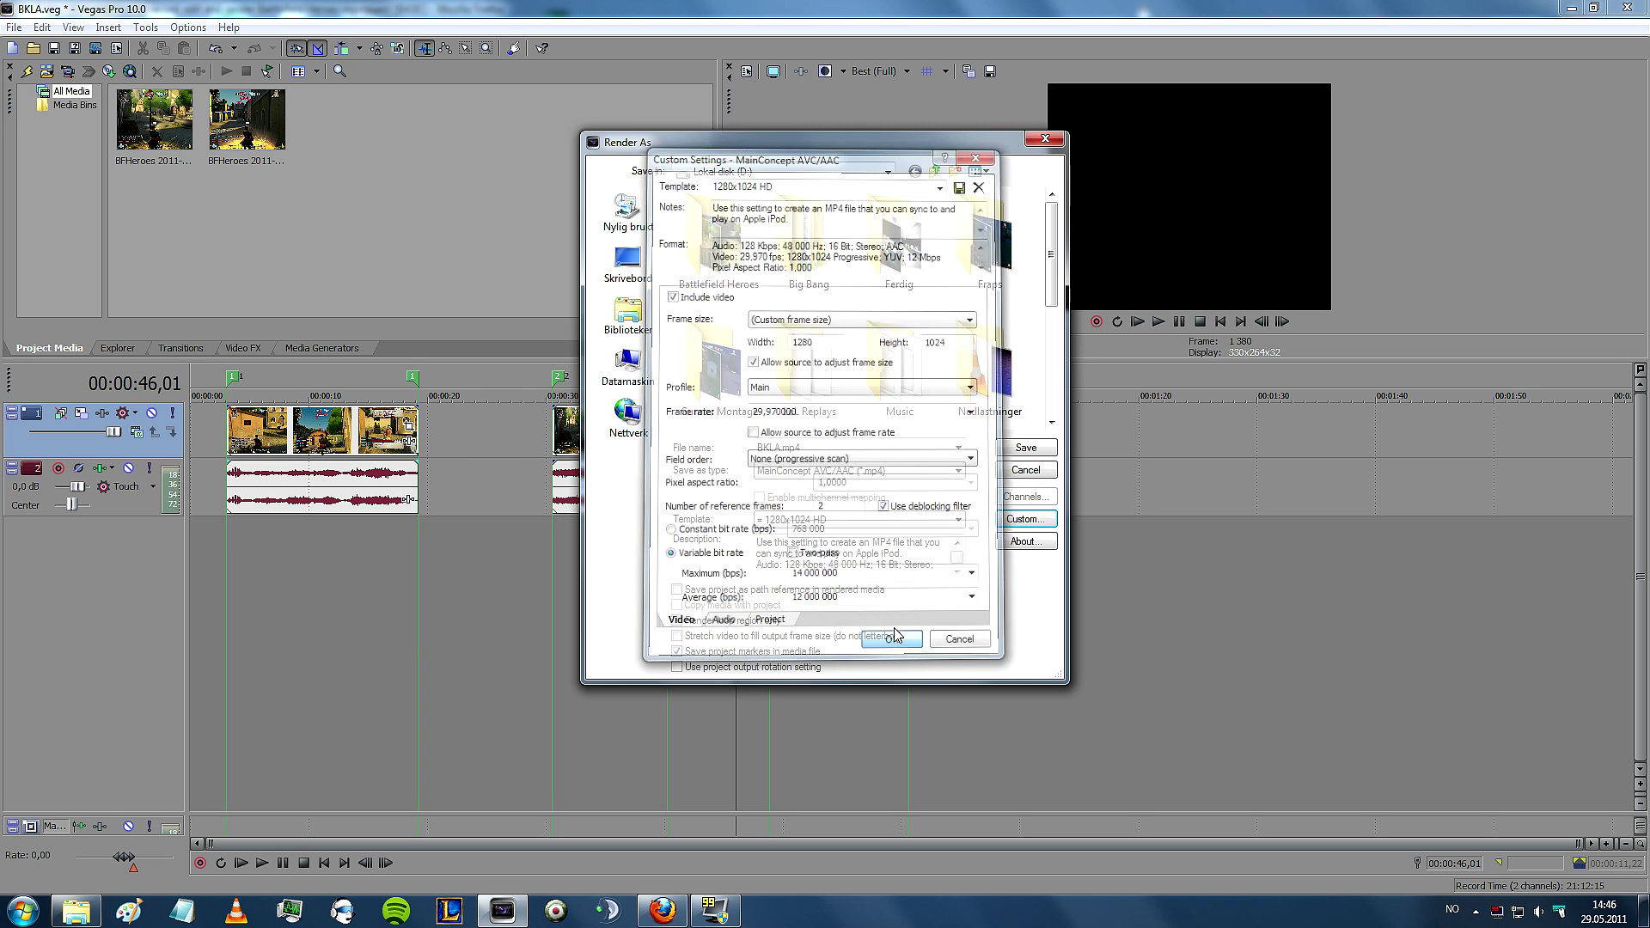
- Batch-render each region with the MainConcept AVC/AAC 1280x1024 HD template via Tools > Scripting
click(1054, 142)
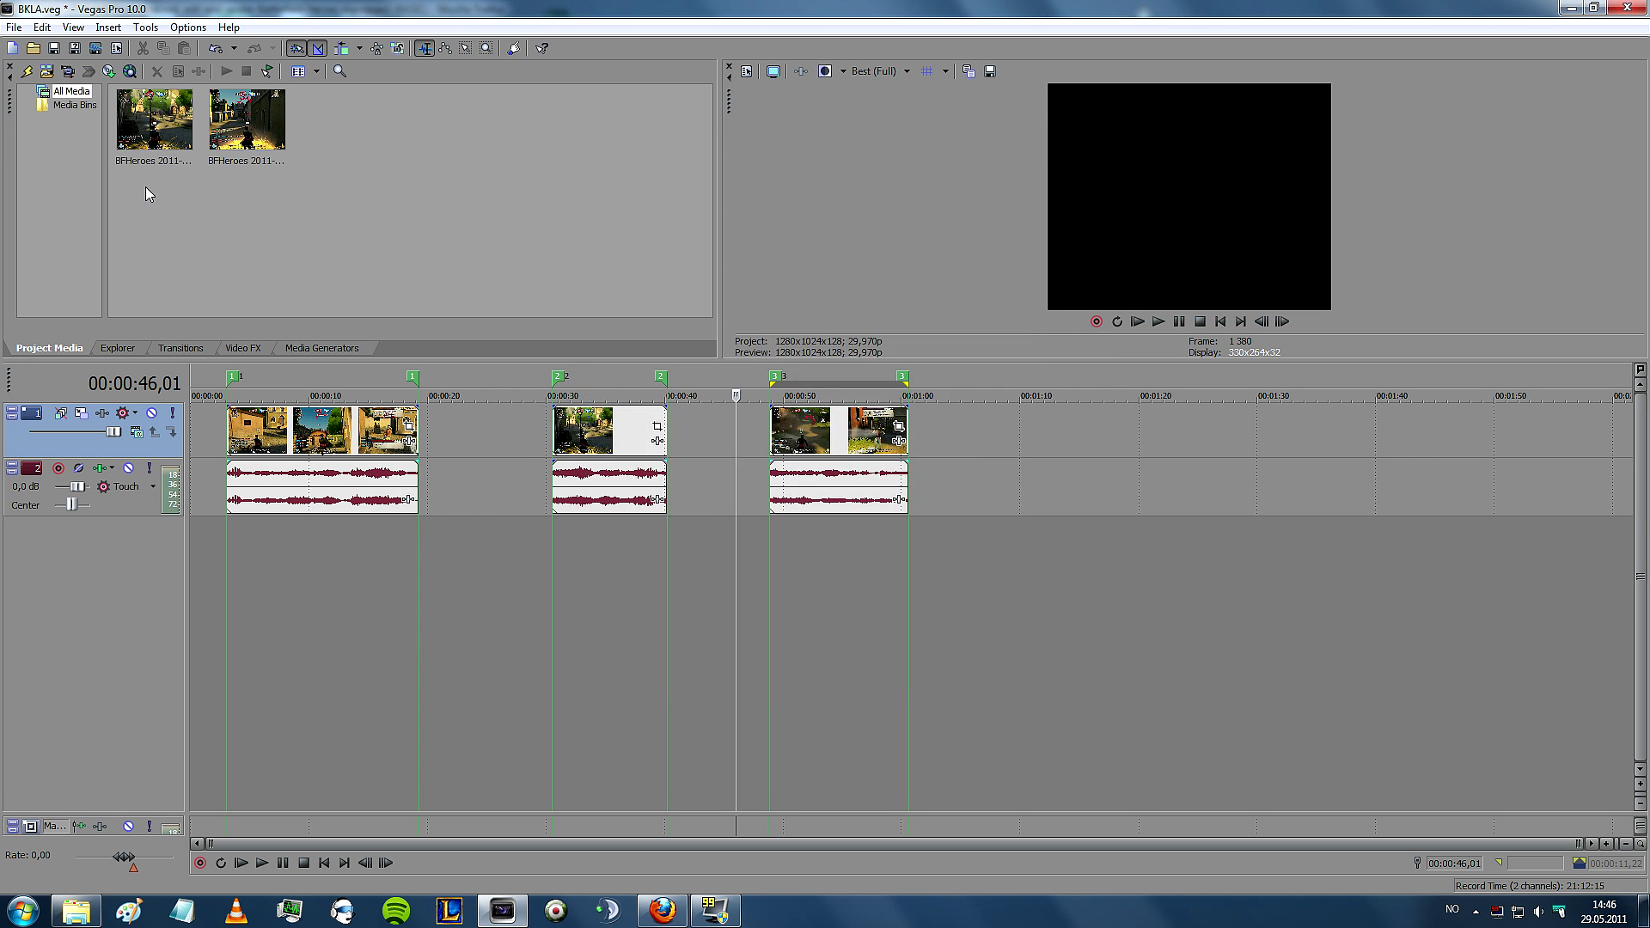
click(148, 28)
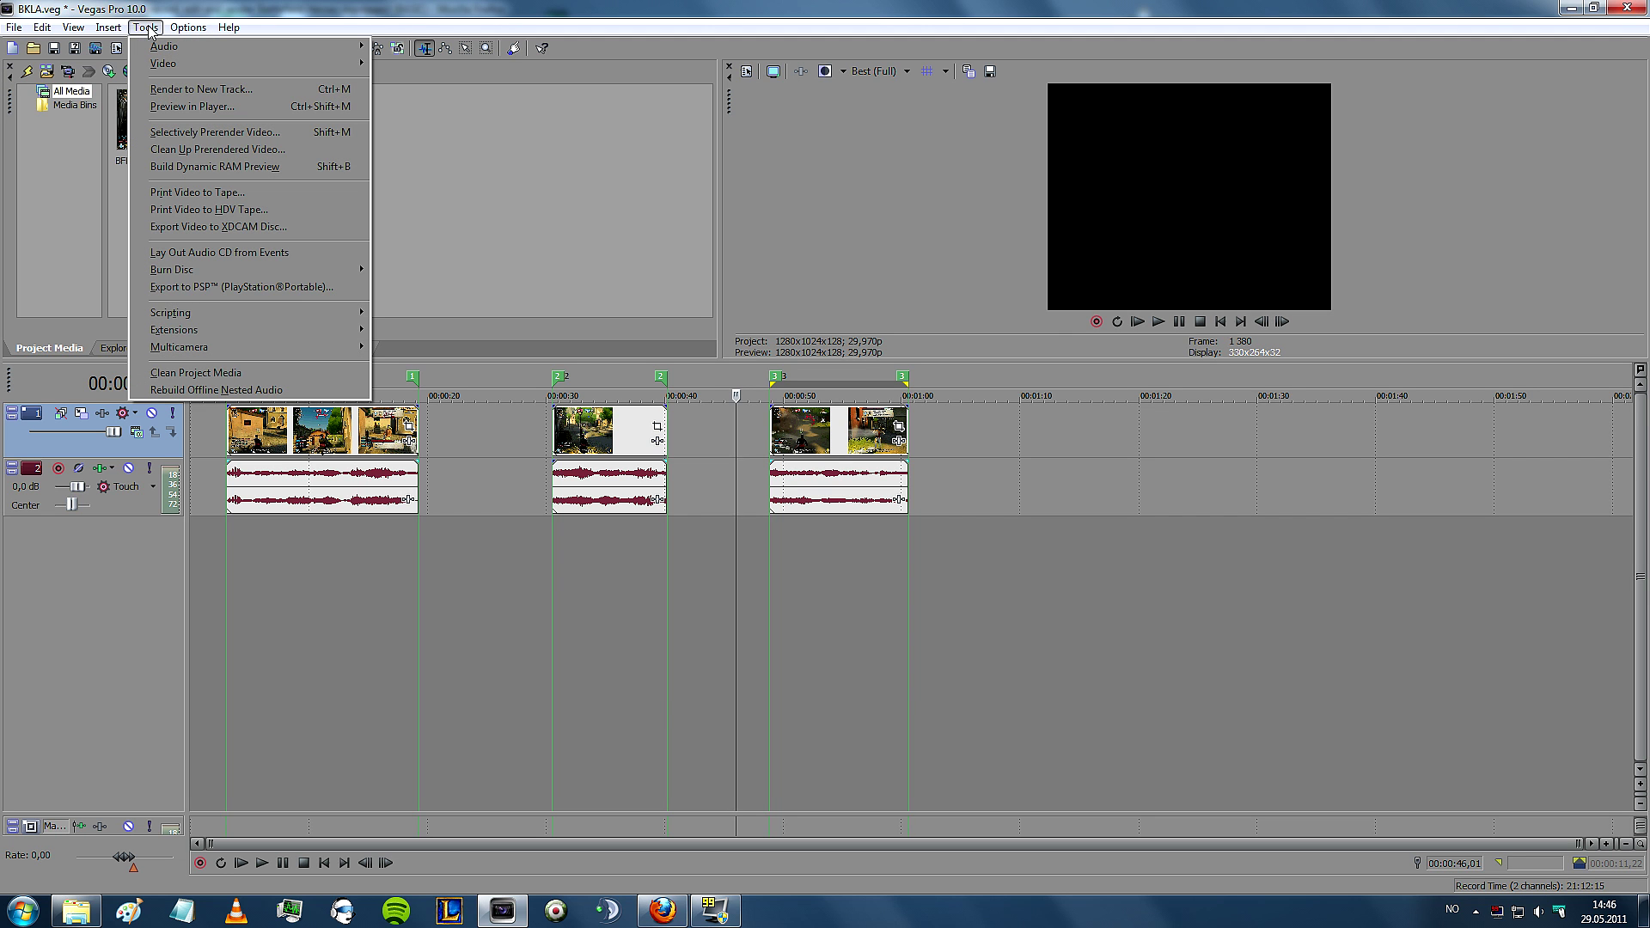
mouse_move(184, 314)
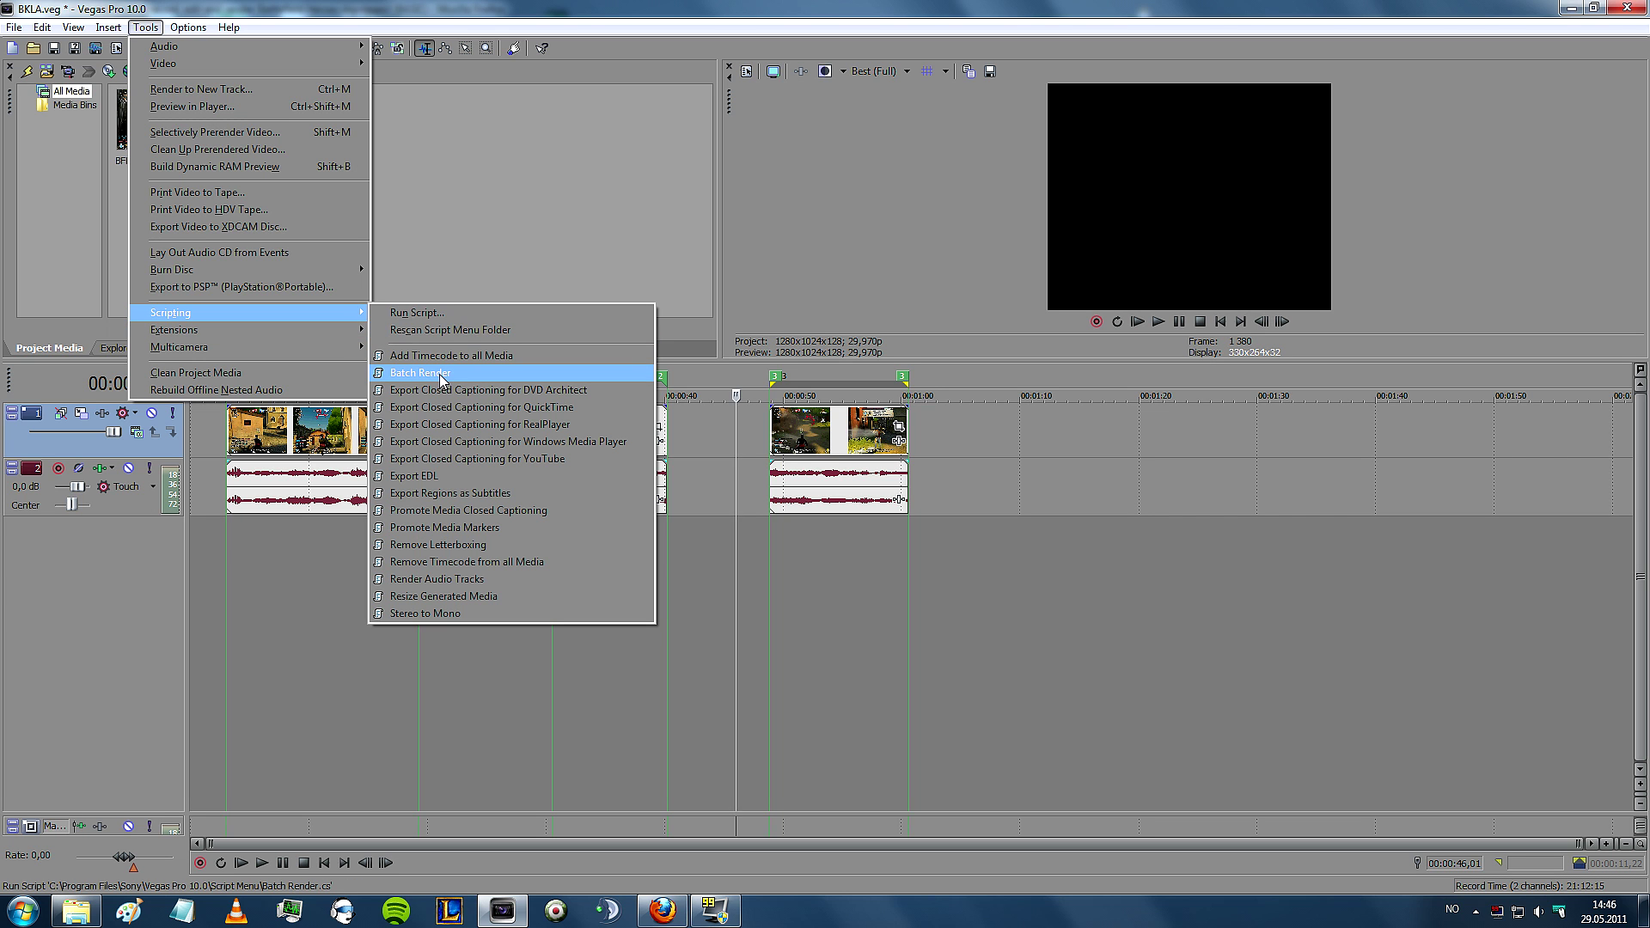
click(441, 375)
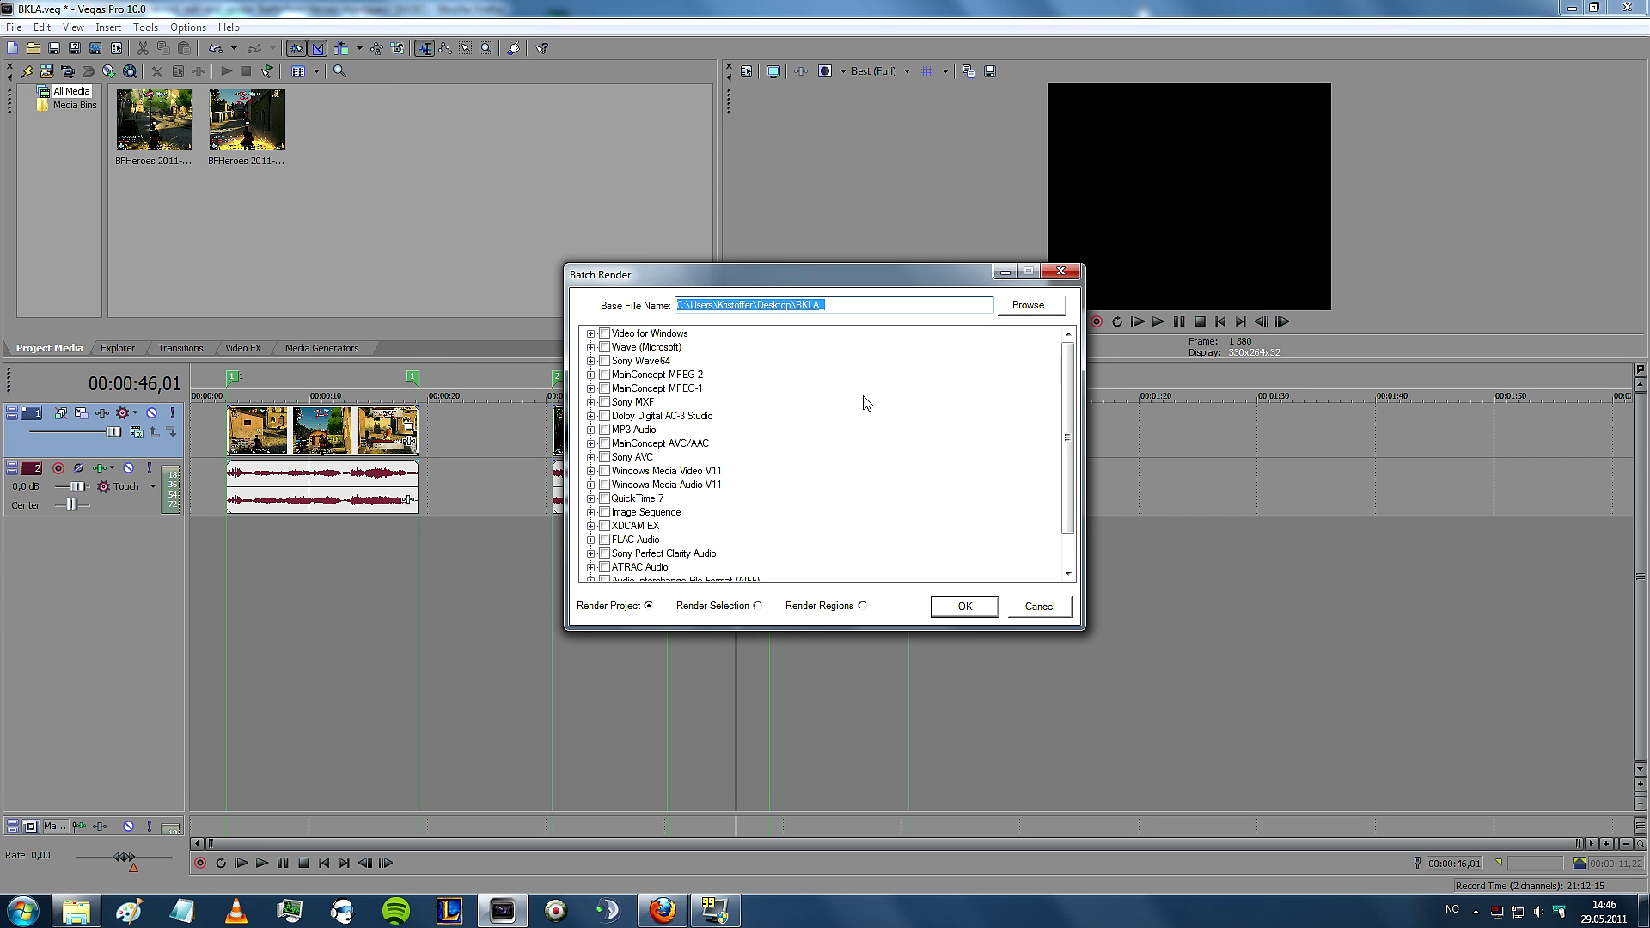
drag(1065, 376, 1014, 421)
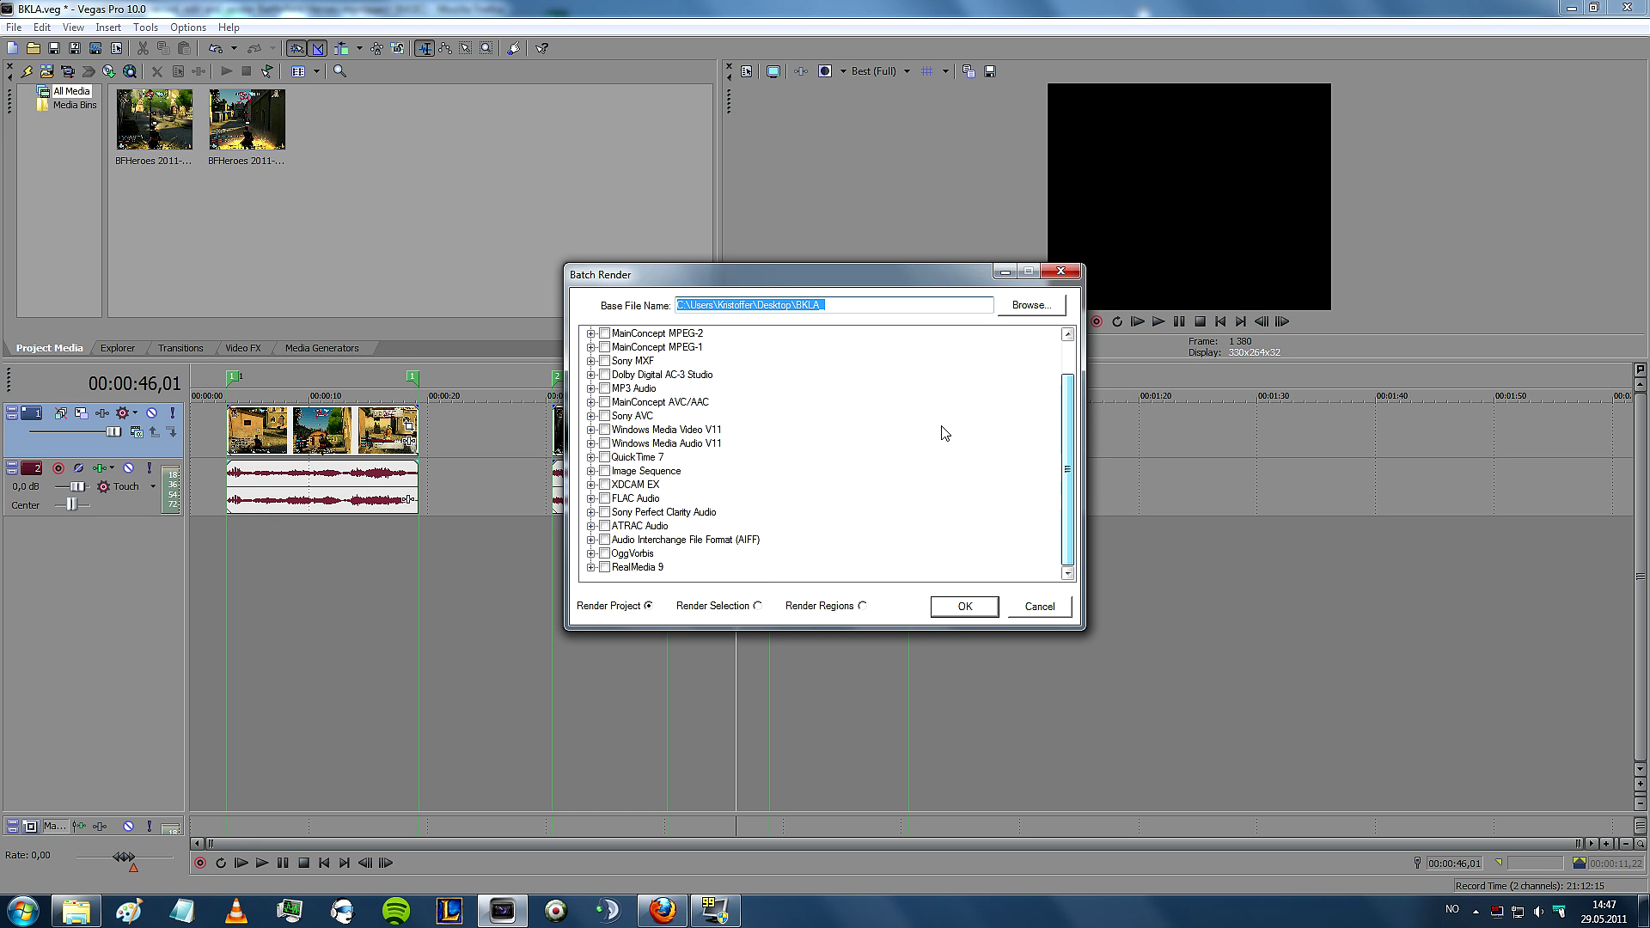
click(590, 402)
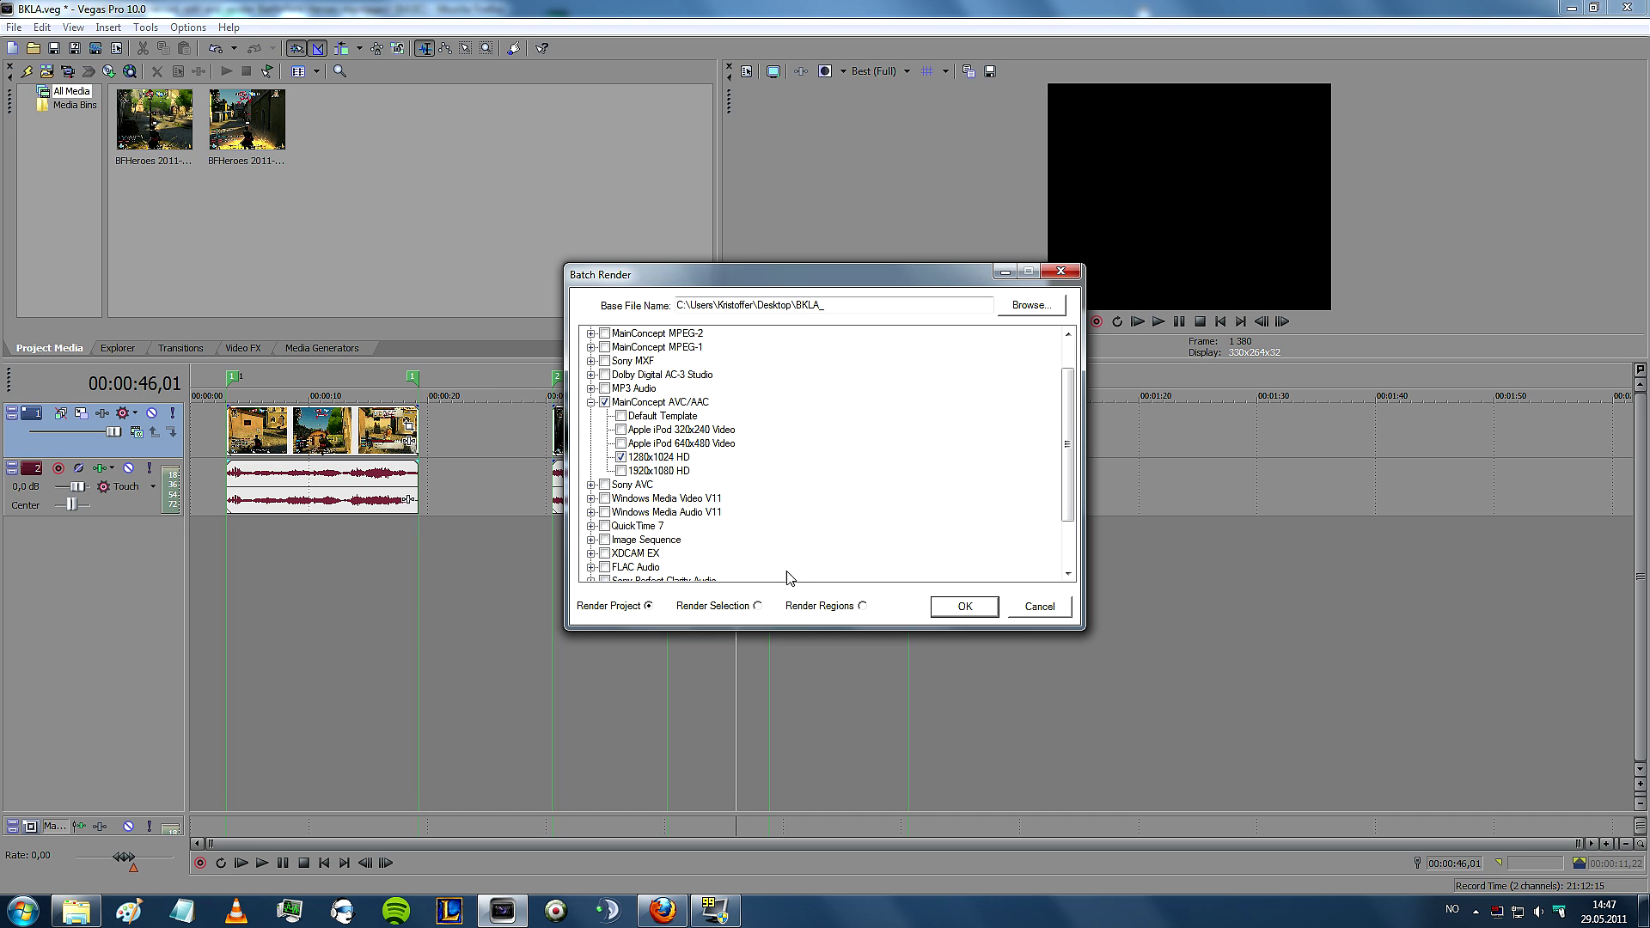
click(863, 607)
click(976, 610)
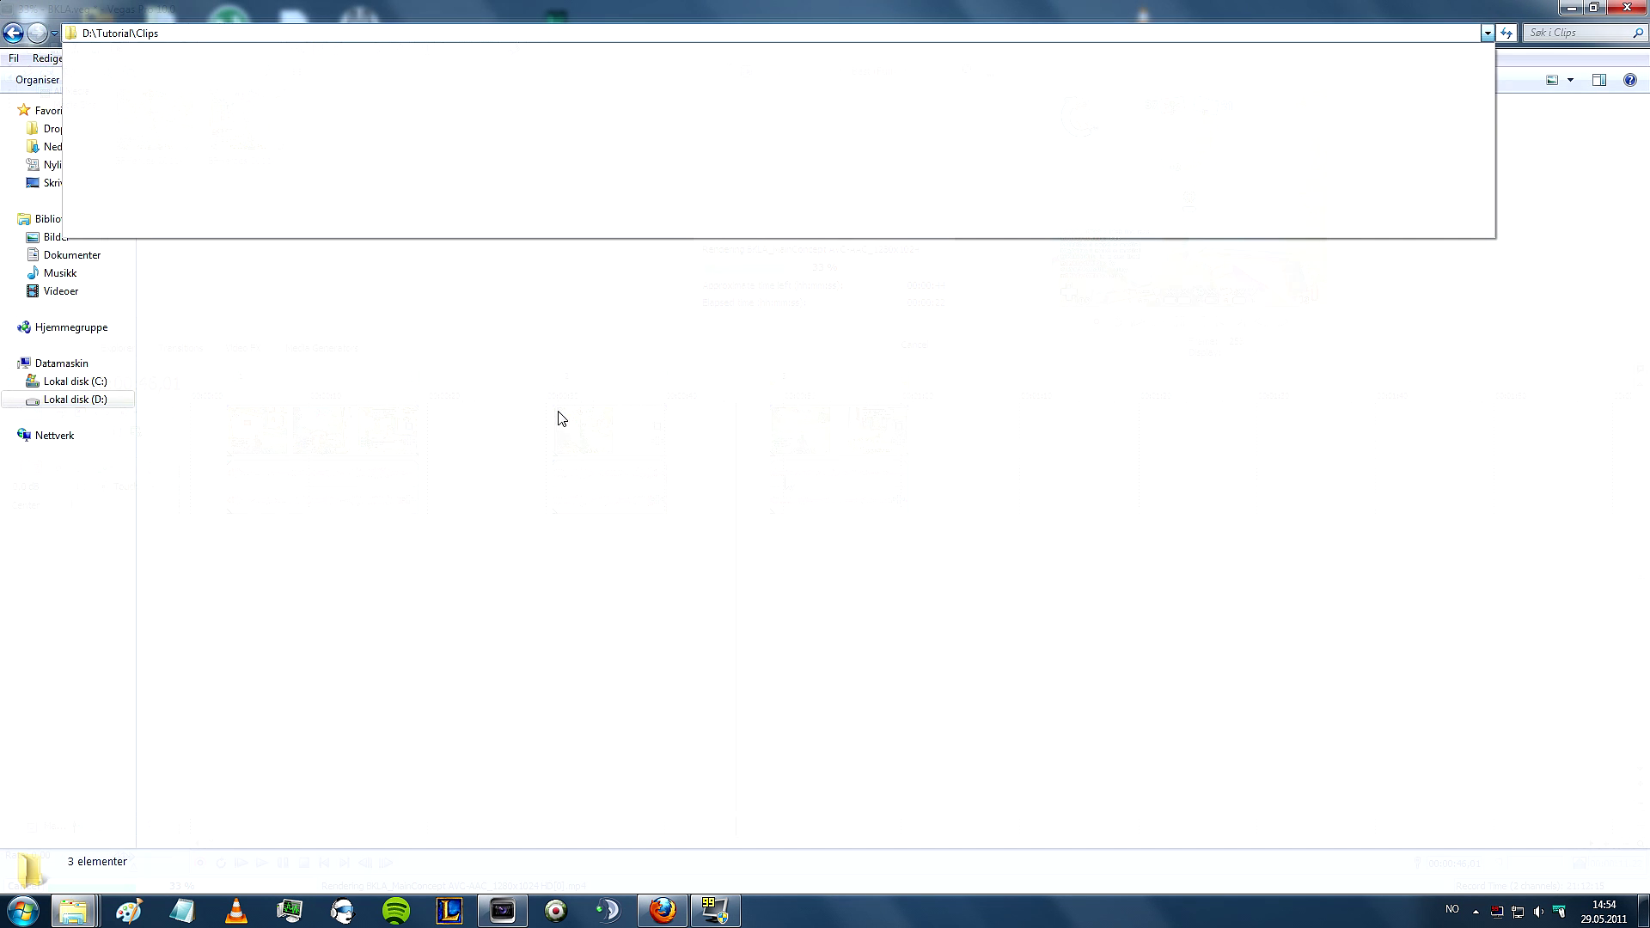
key(Escape)
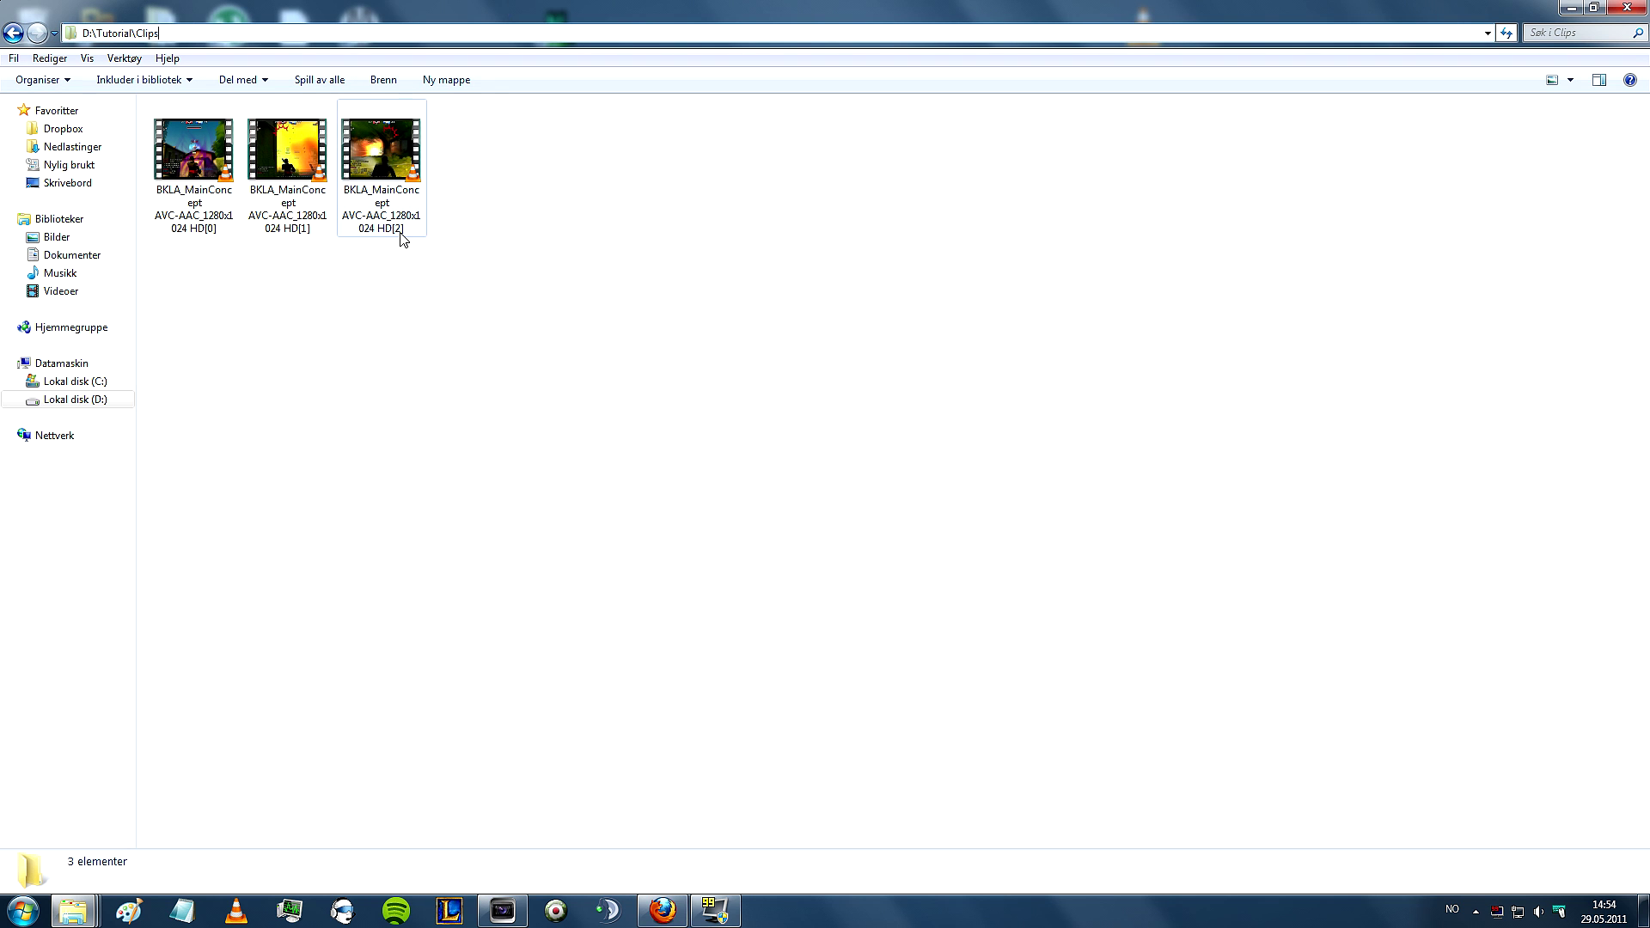
- Add the three rendered clips to a Clips.rar archive through the right-click menu
click(218, 165)
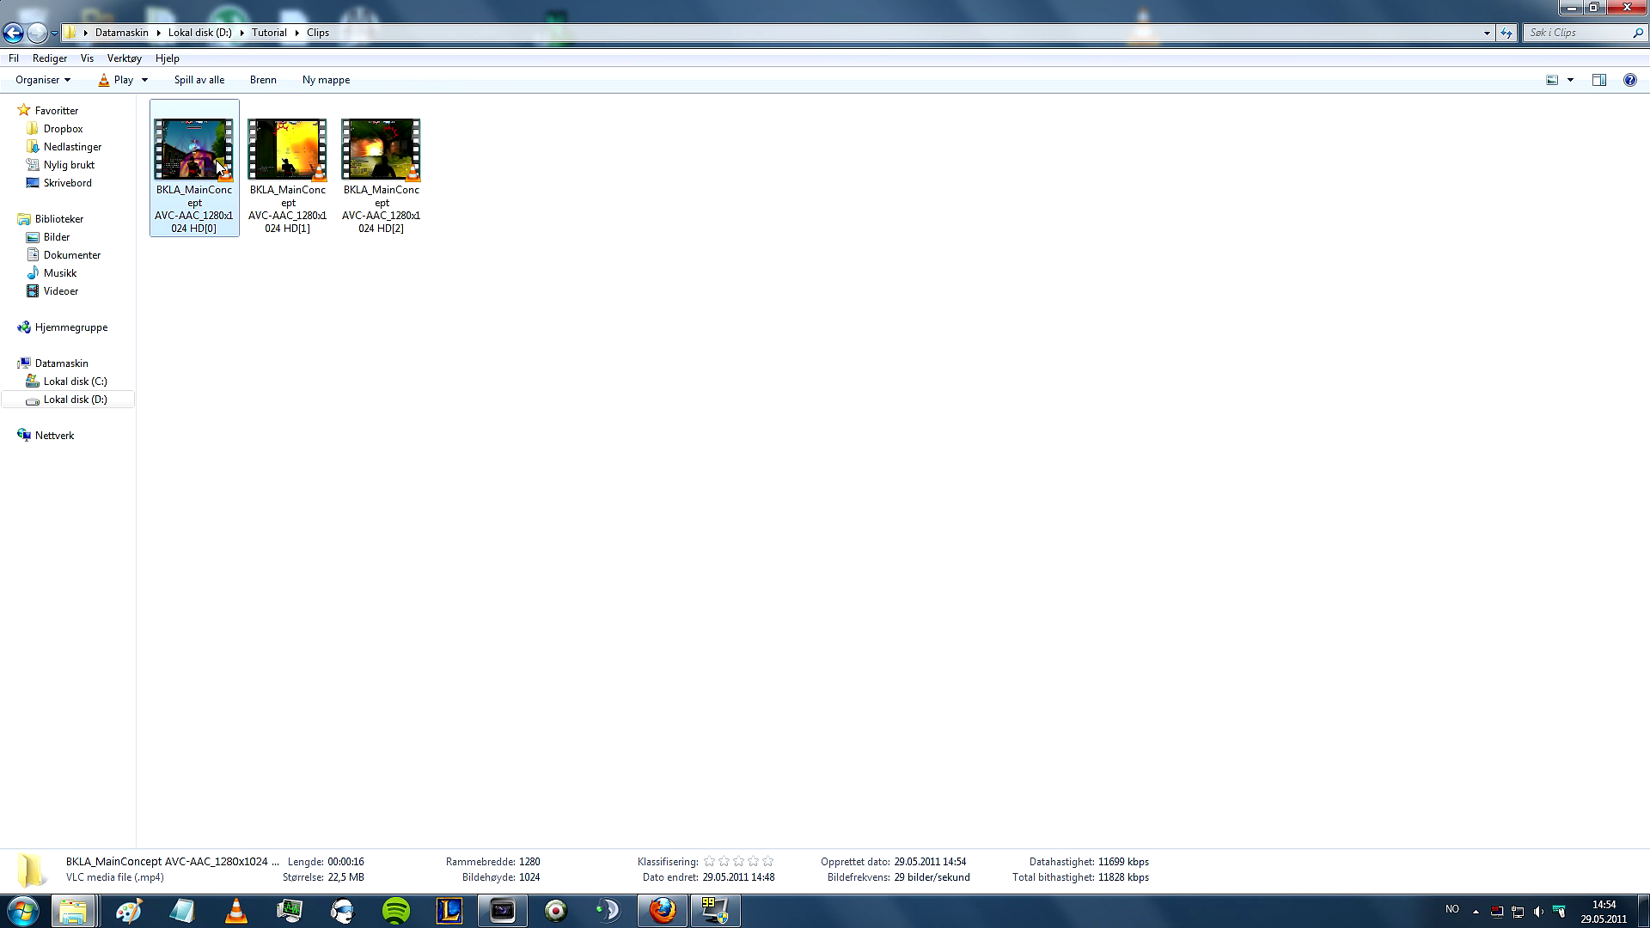
ctrl+click(284, 150)
ctrl+click(378, 150)
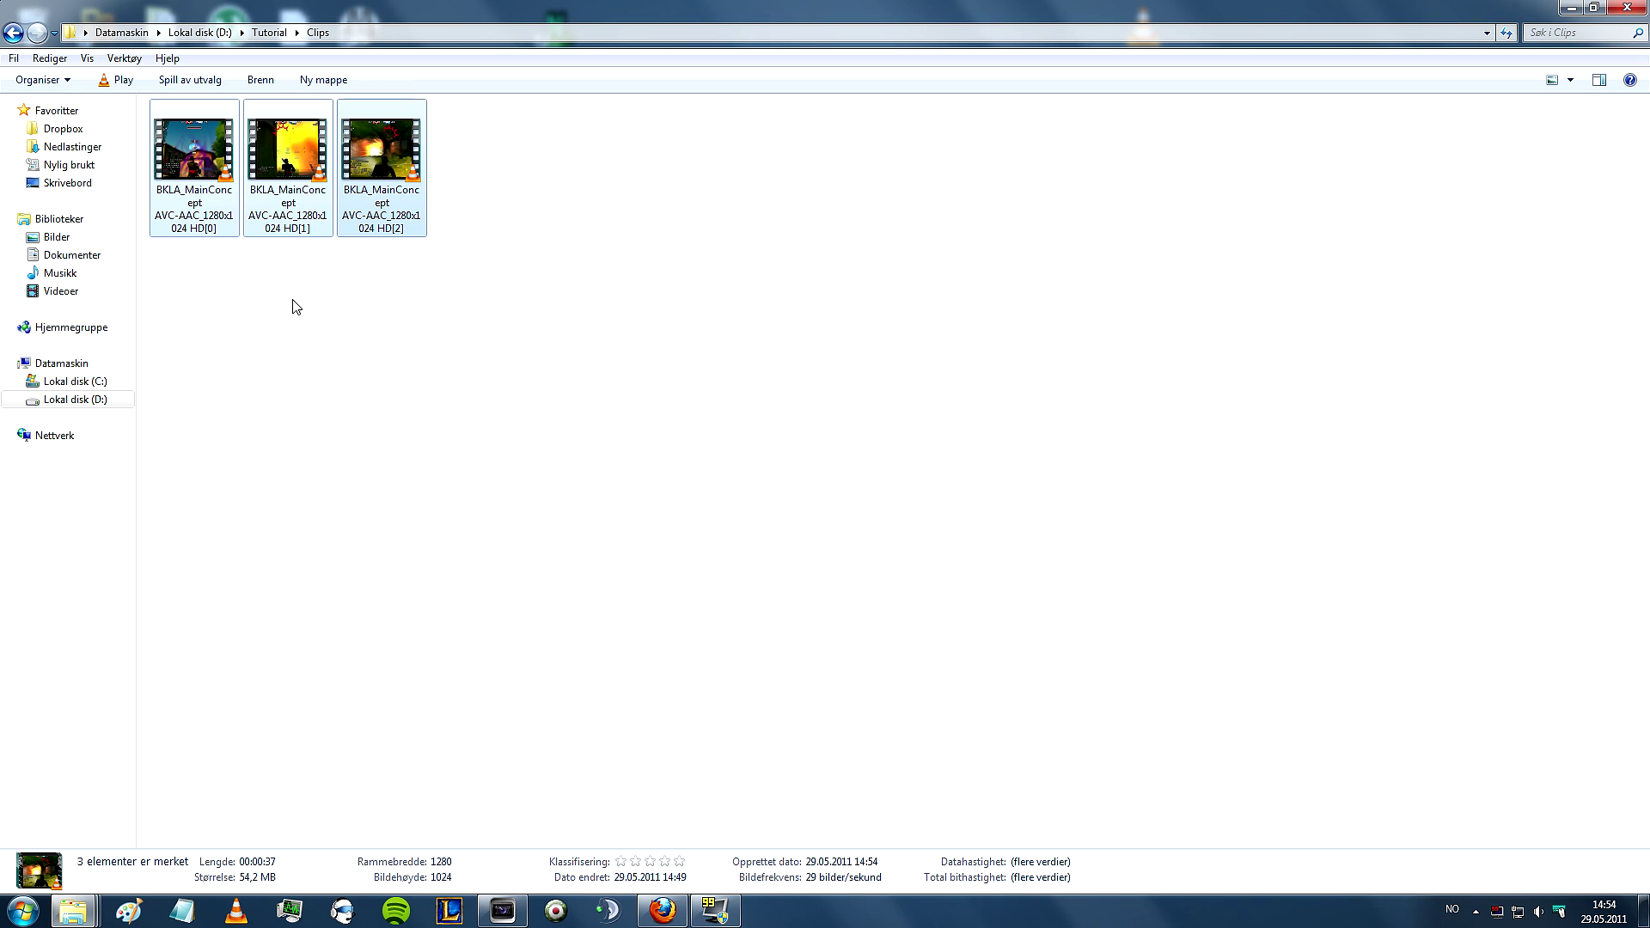
right_click(379, 158)
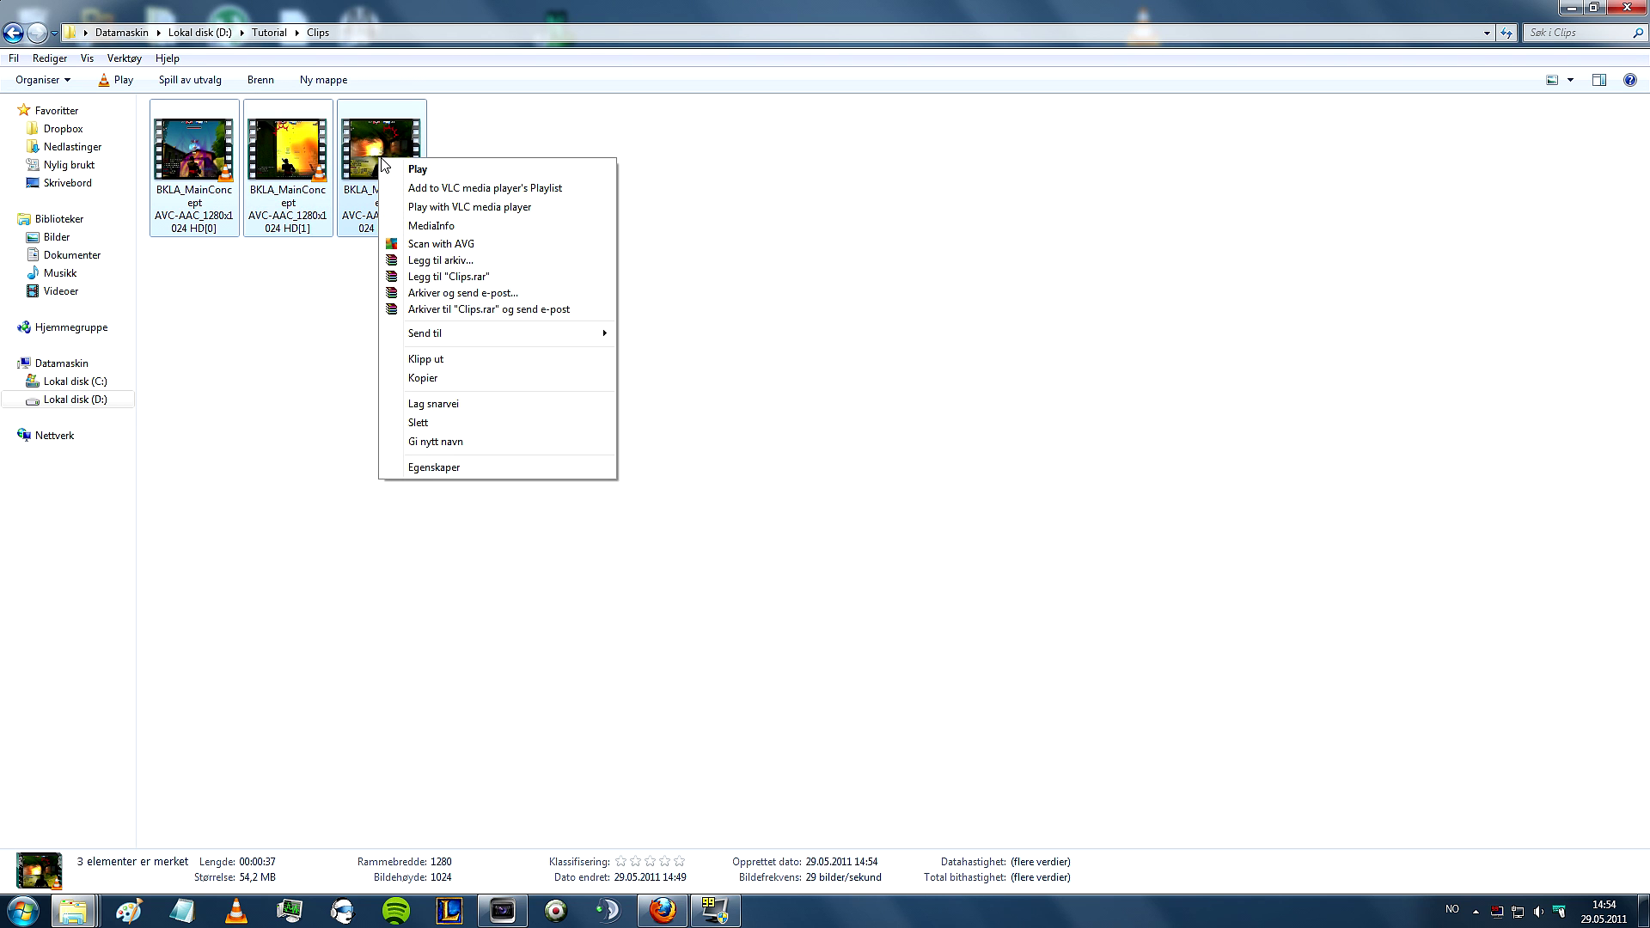
click(470, 266)
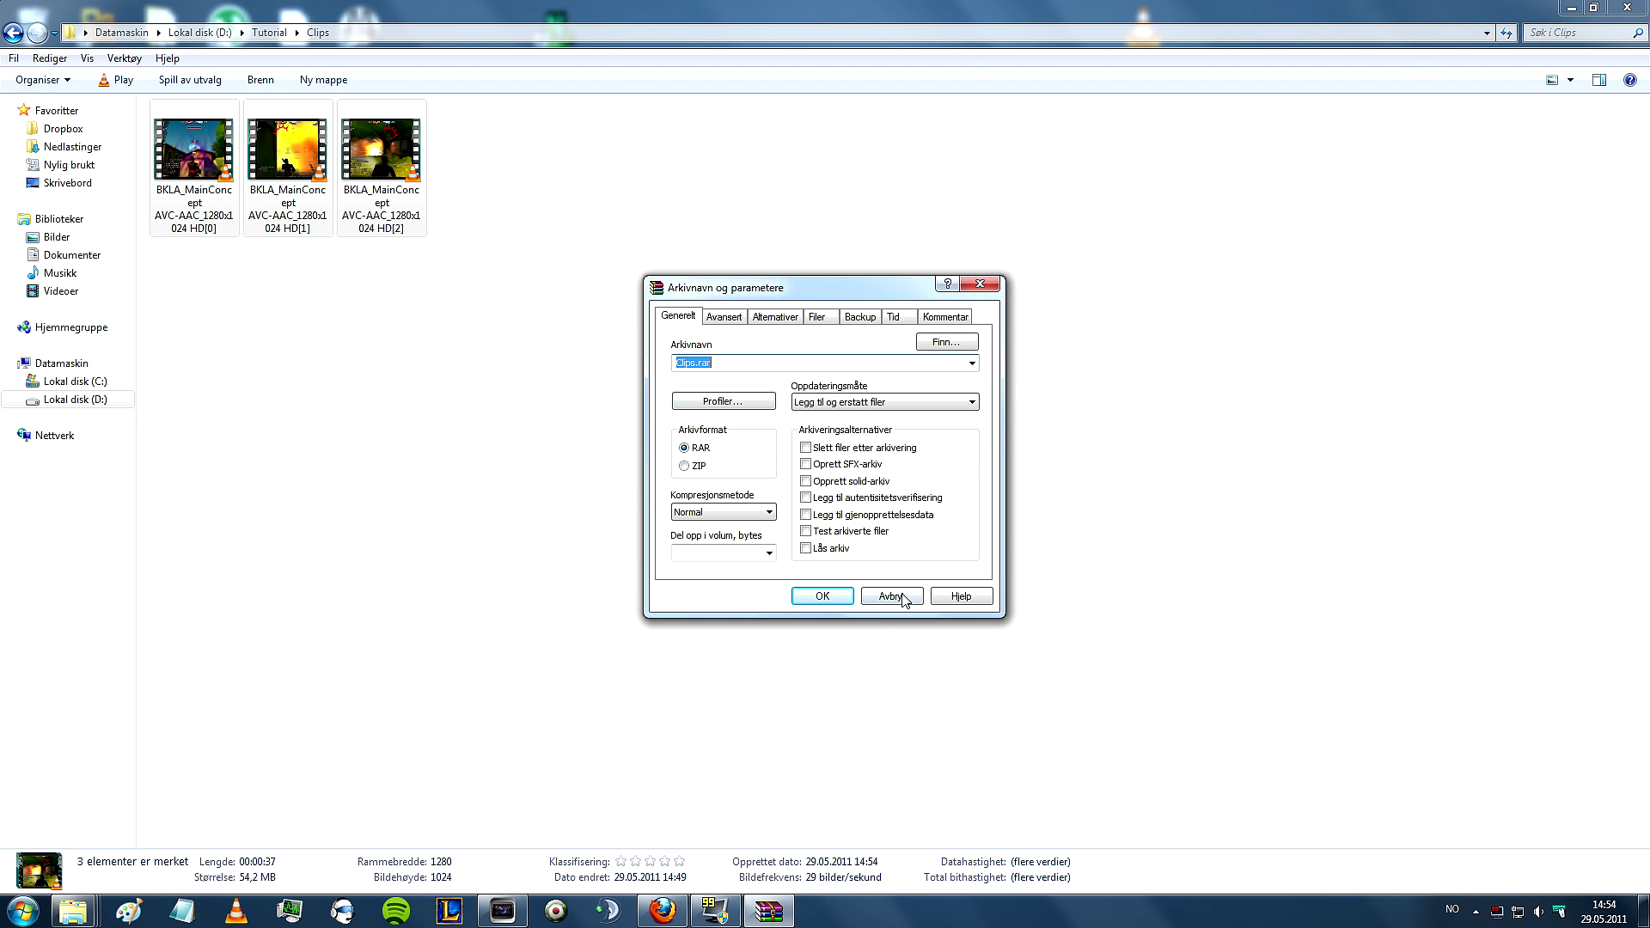
click(817, 597)
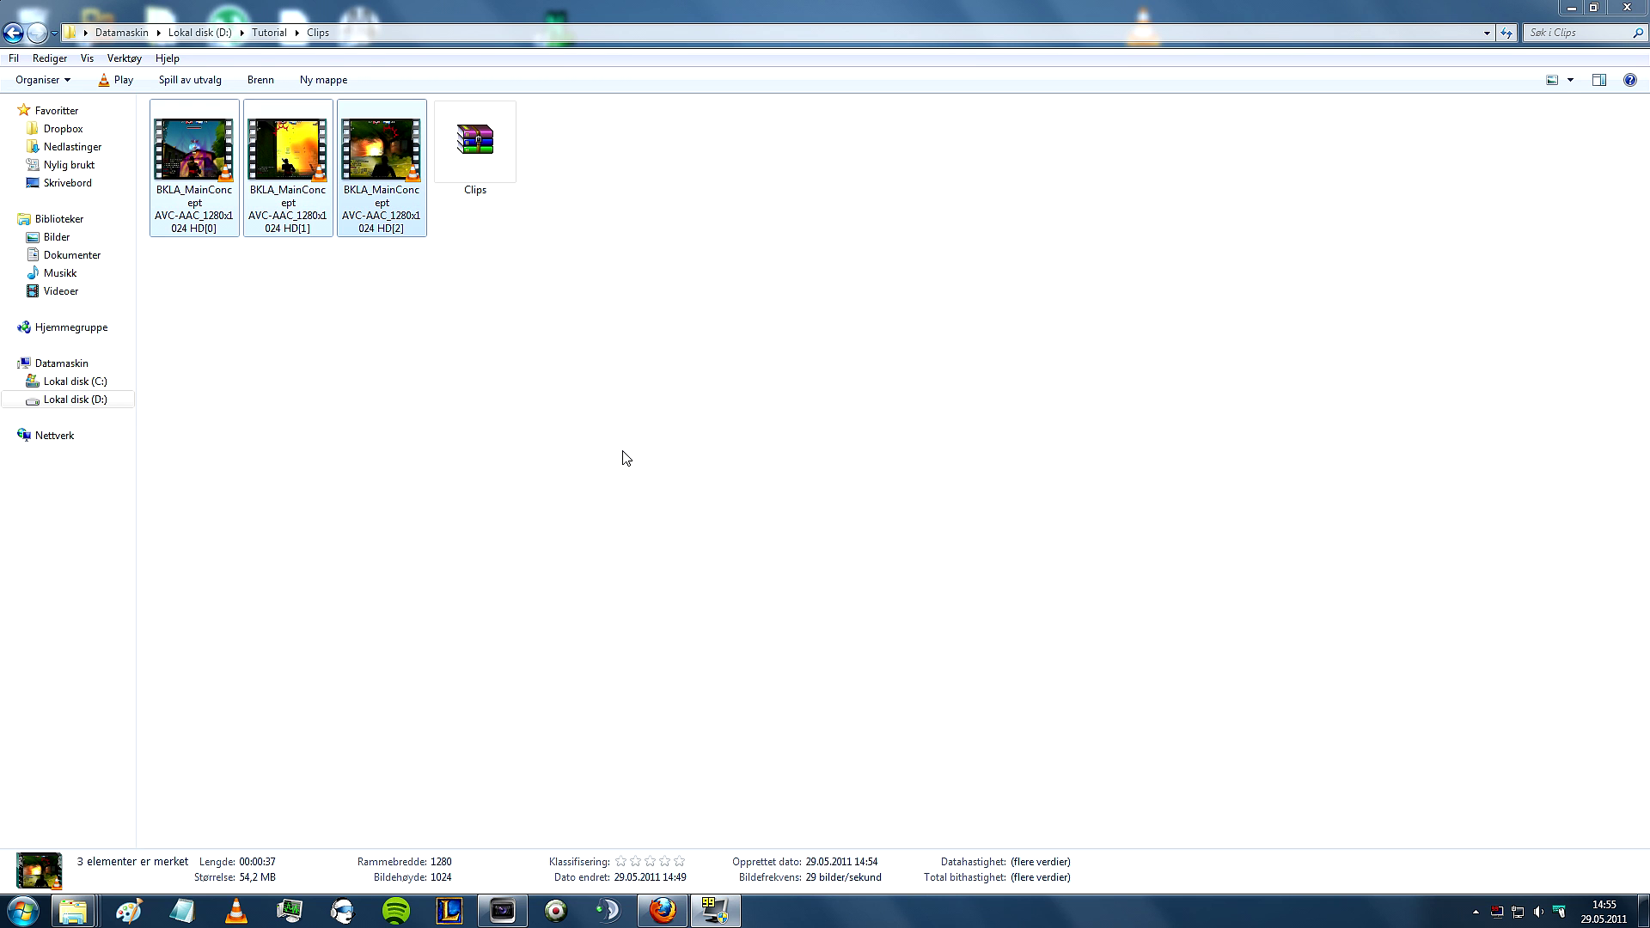
click(372, 398)
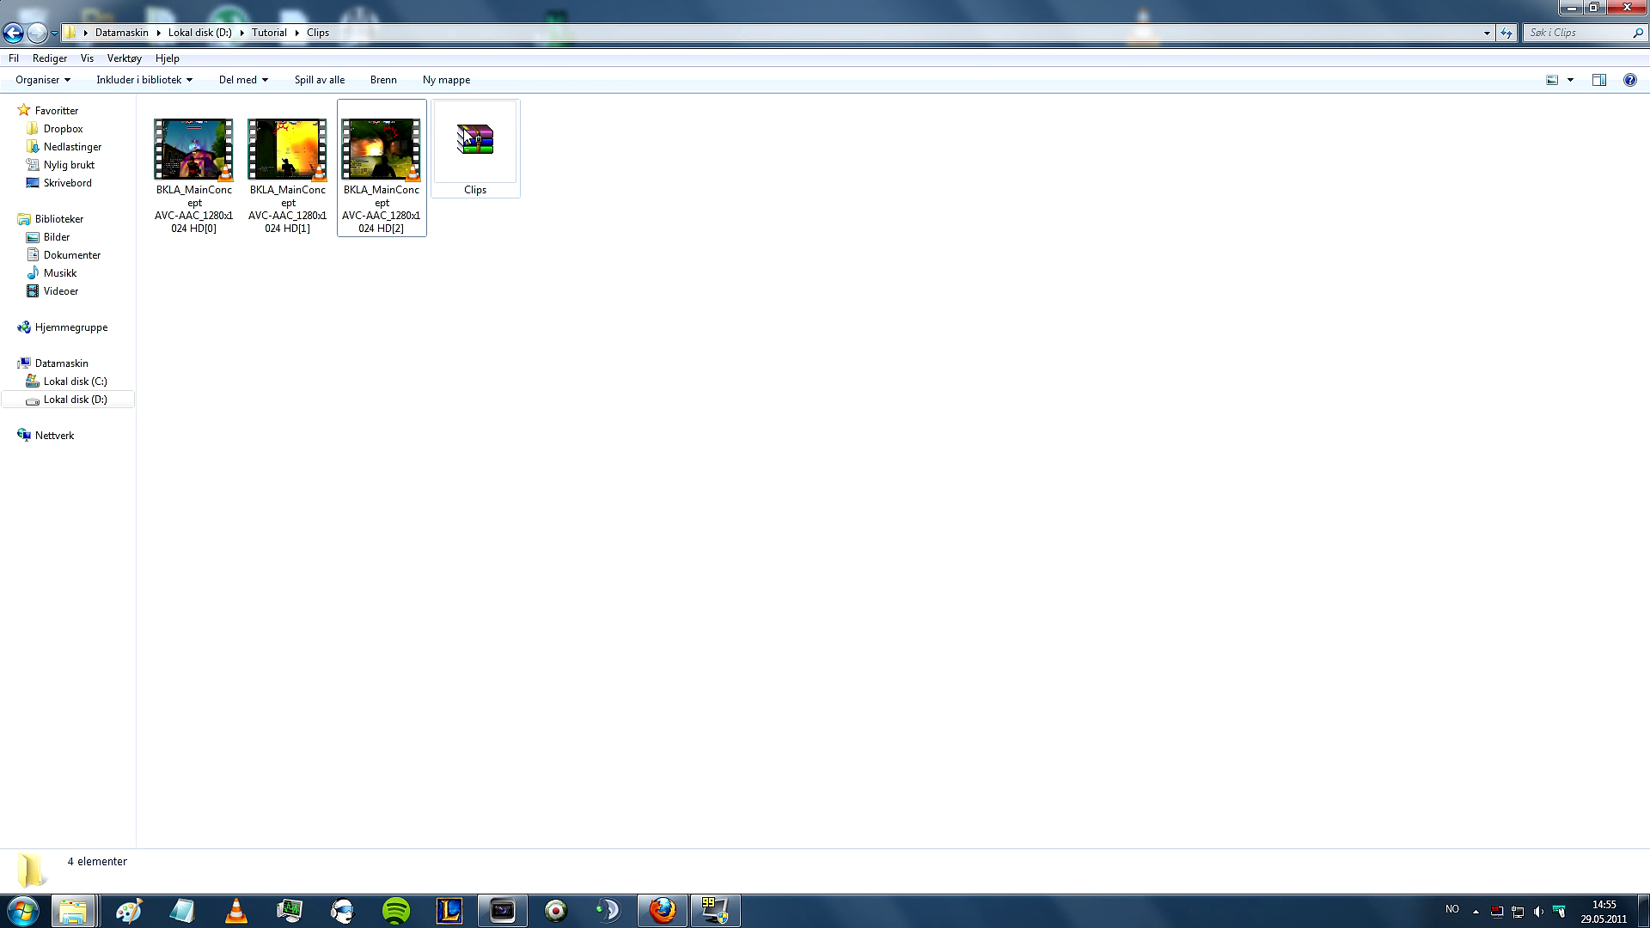
click(472, 191)
double_click(477, 127)
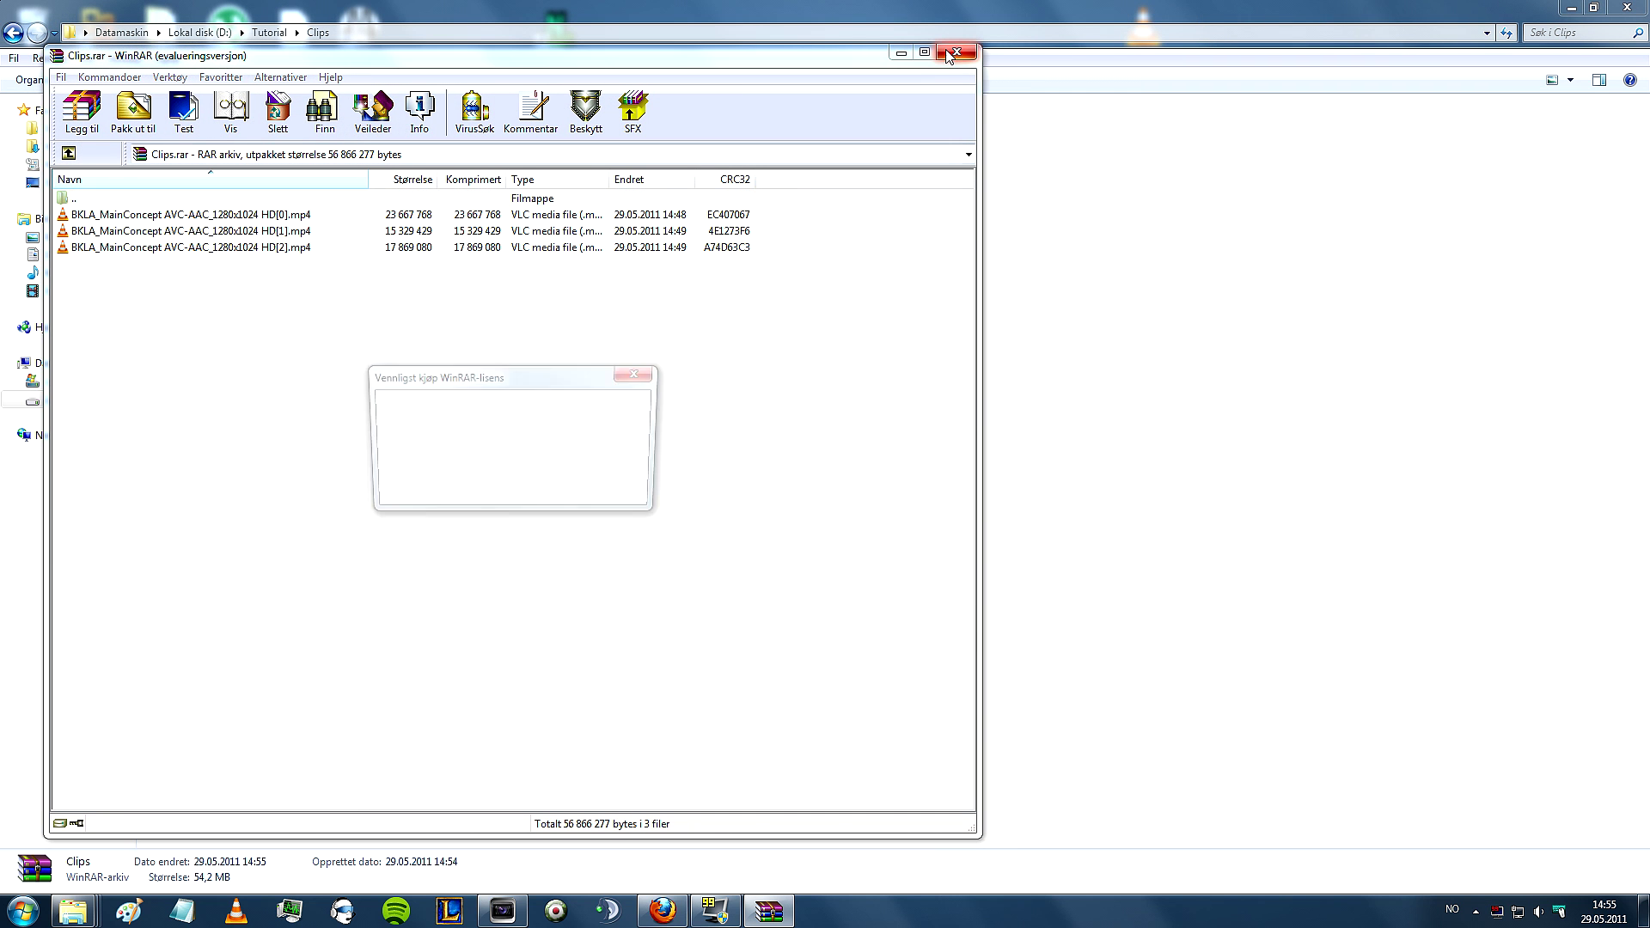
key(Up)
key(Up)
key(Return)
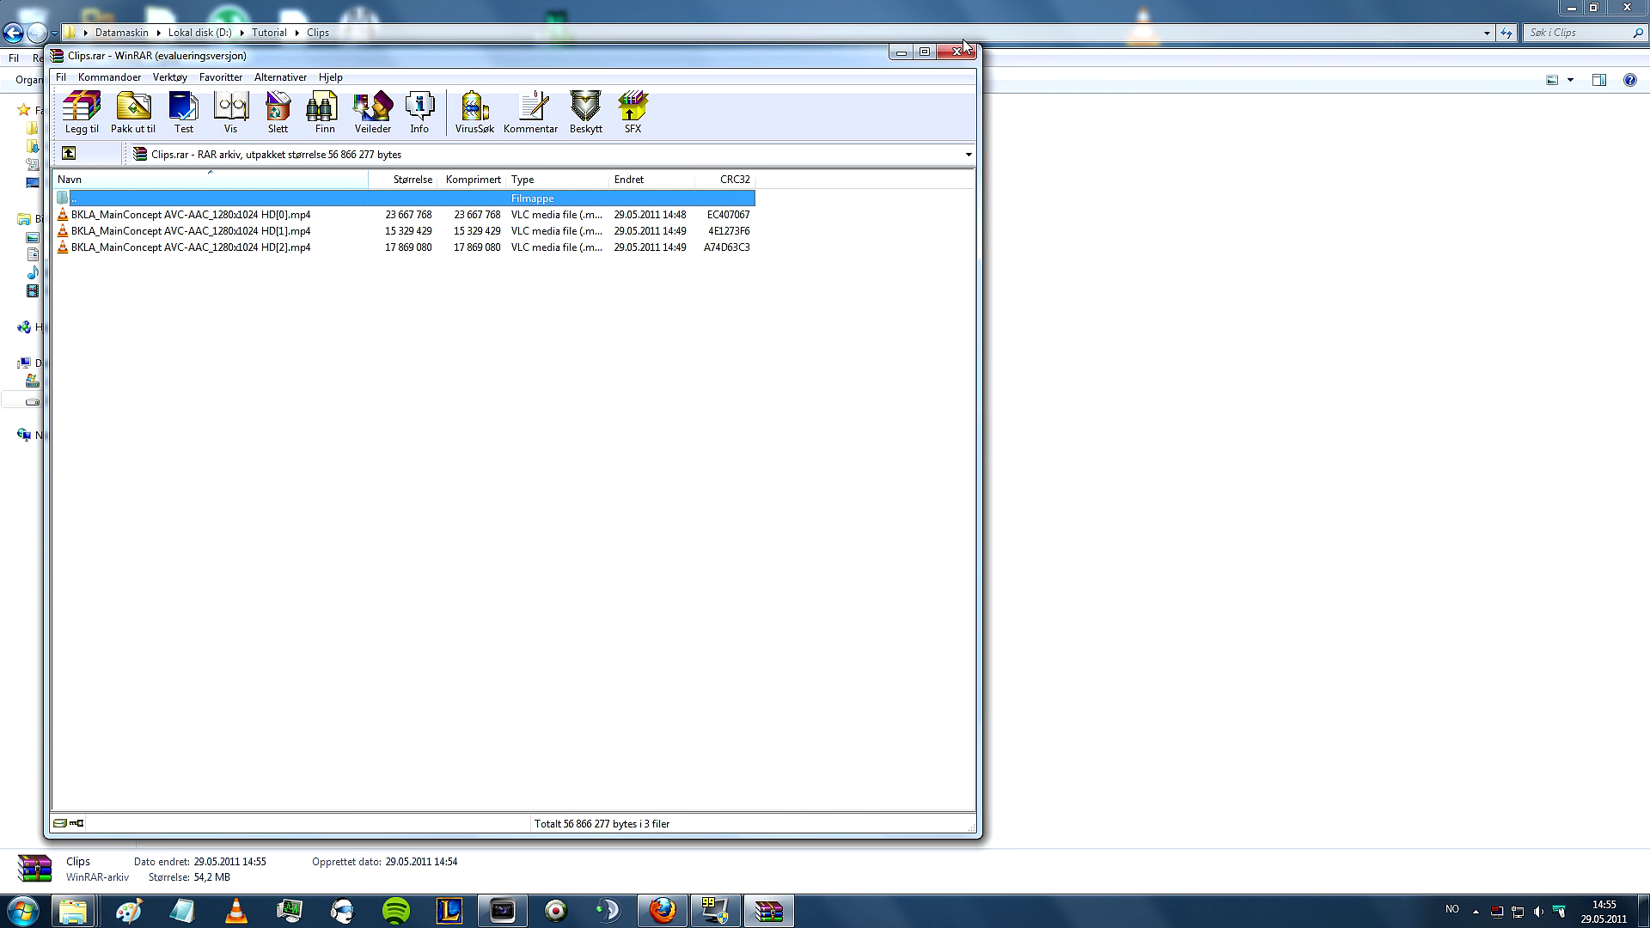
click(956, 52)
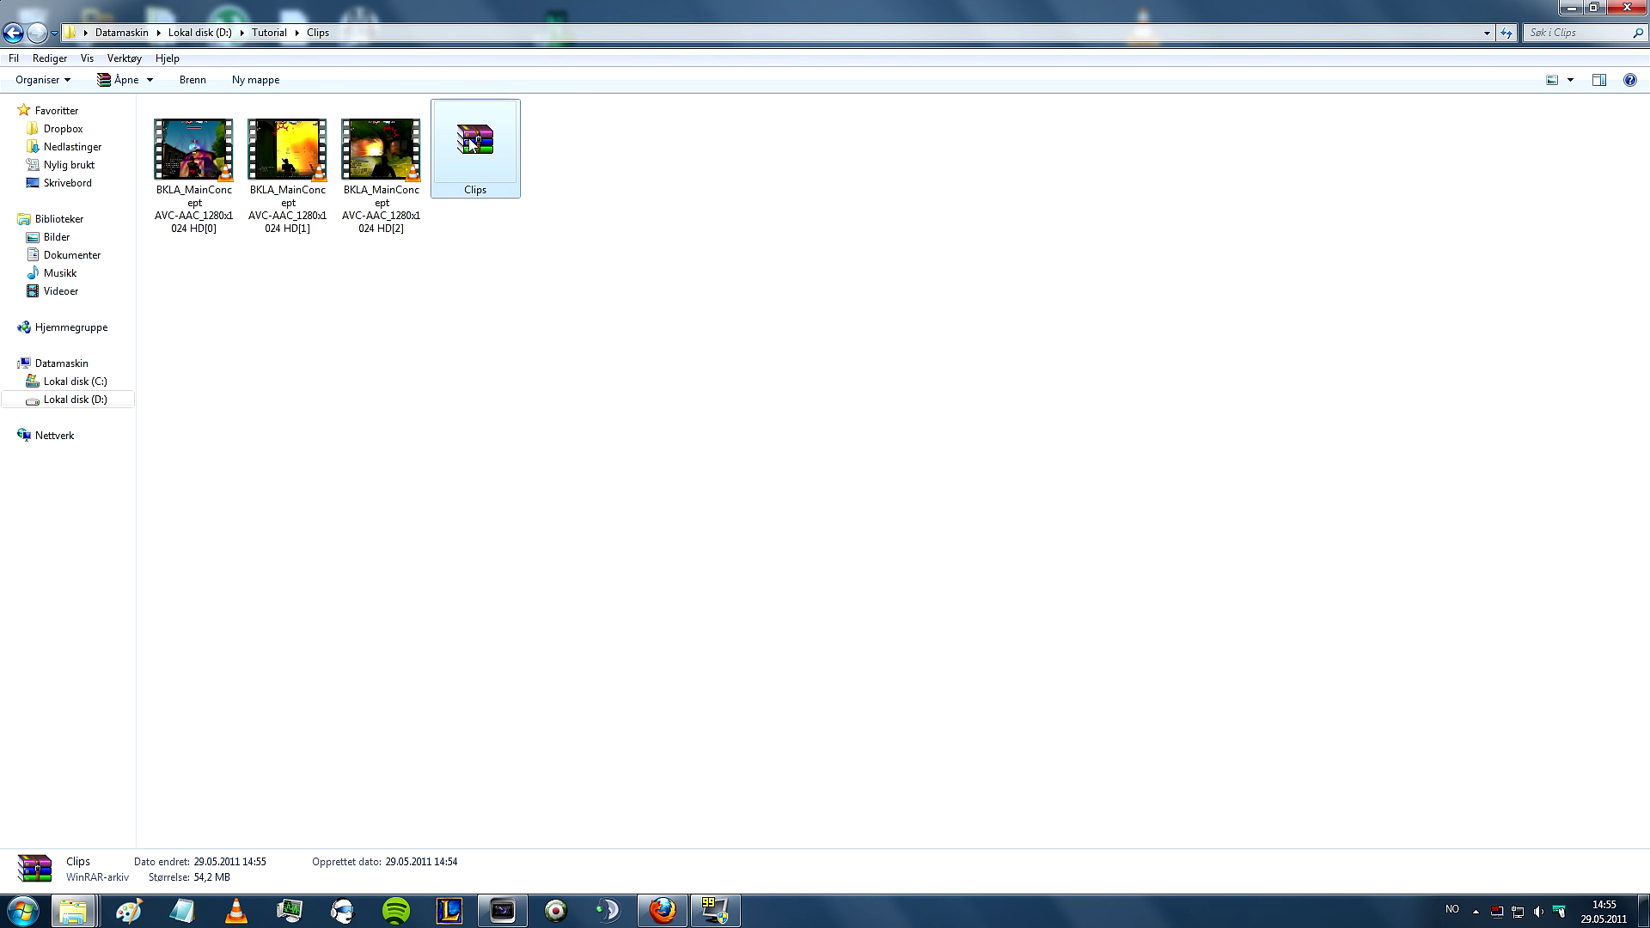
- Go to zshare.net in a new Firefox tab
click(672, 916)
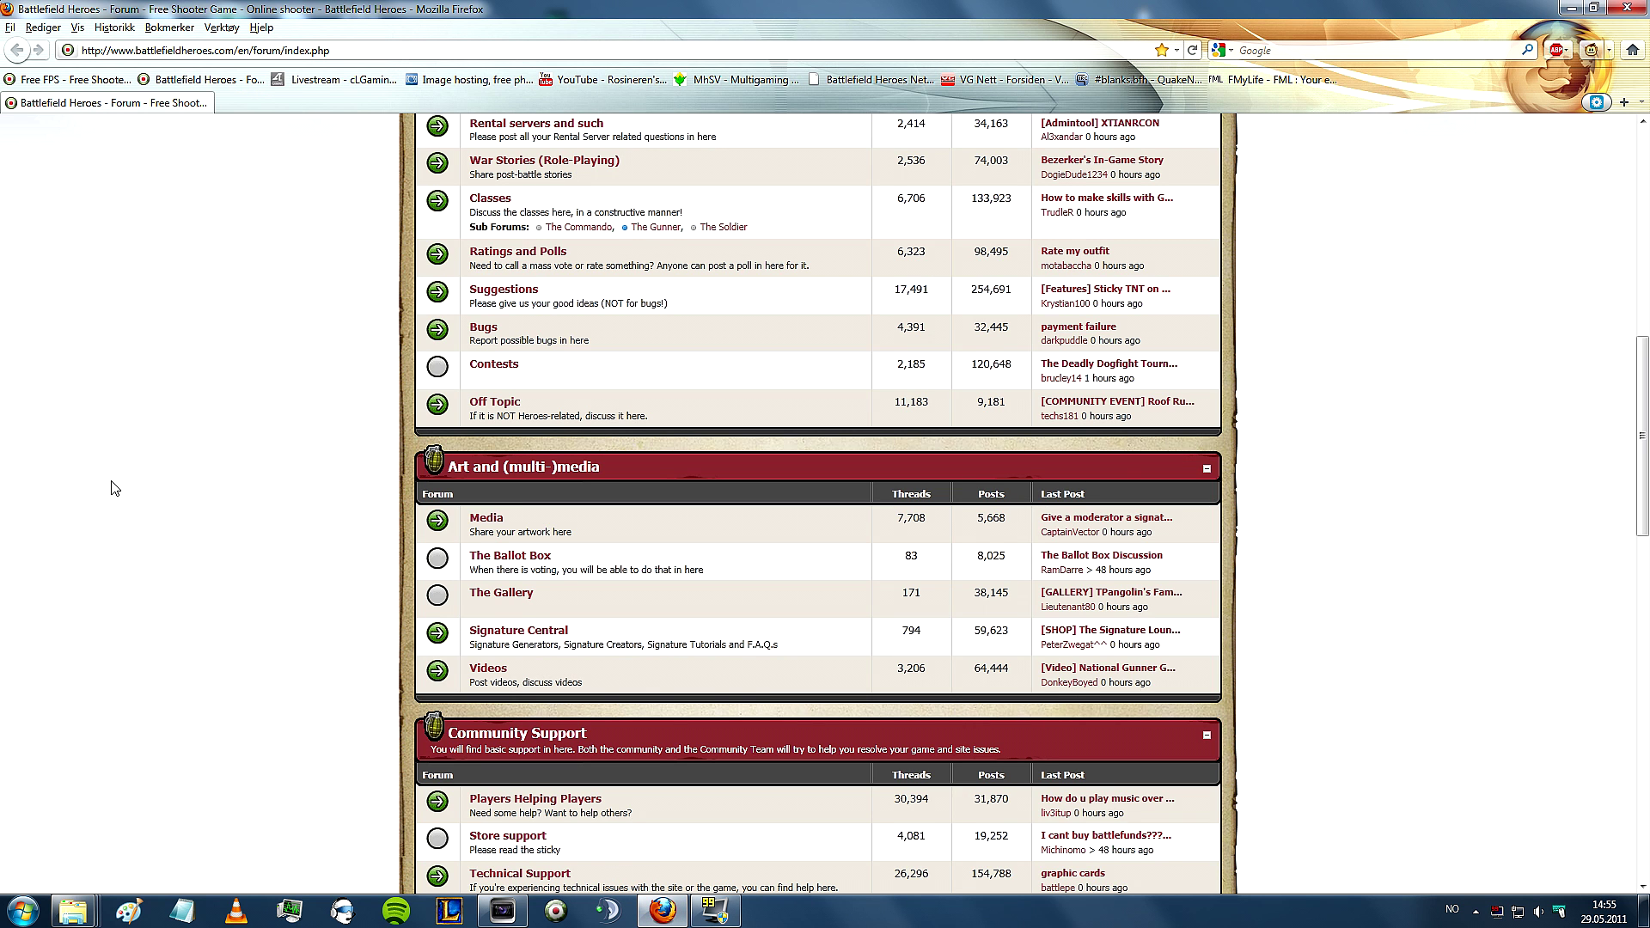
key(ctrl+t)
text(zshare.net/)
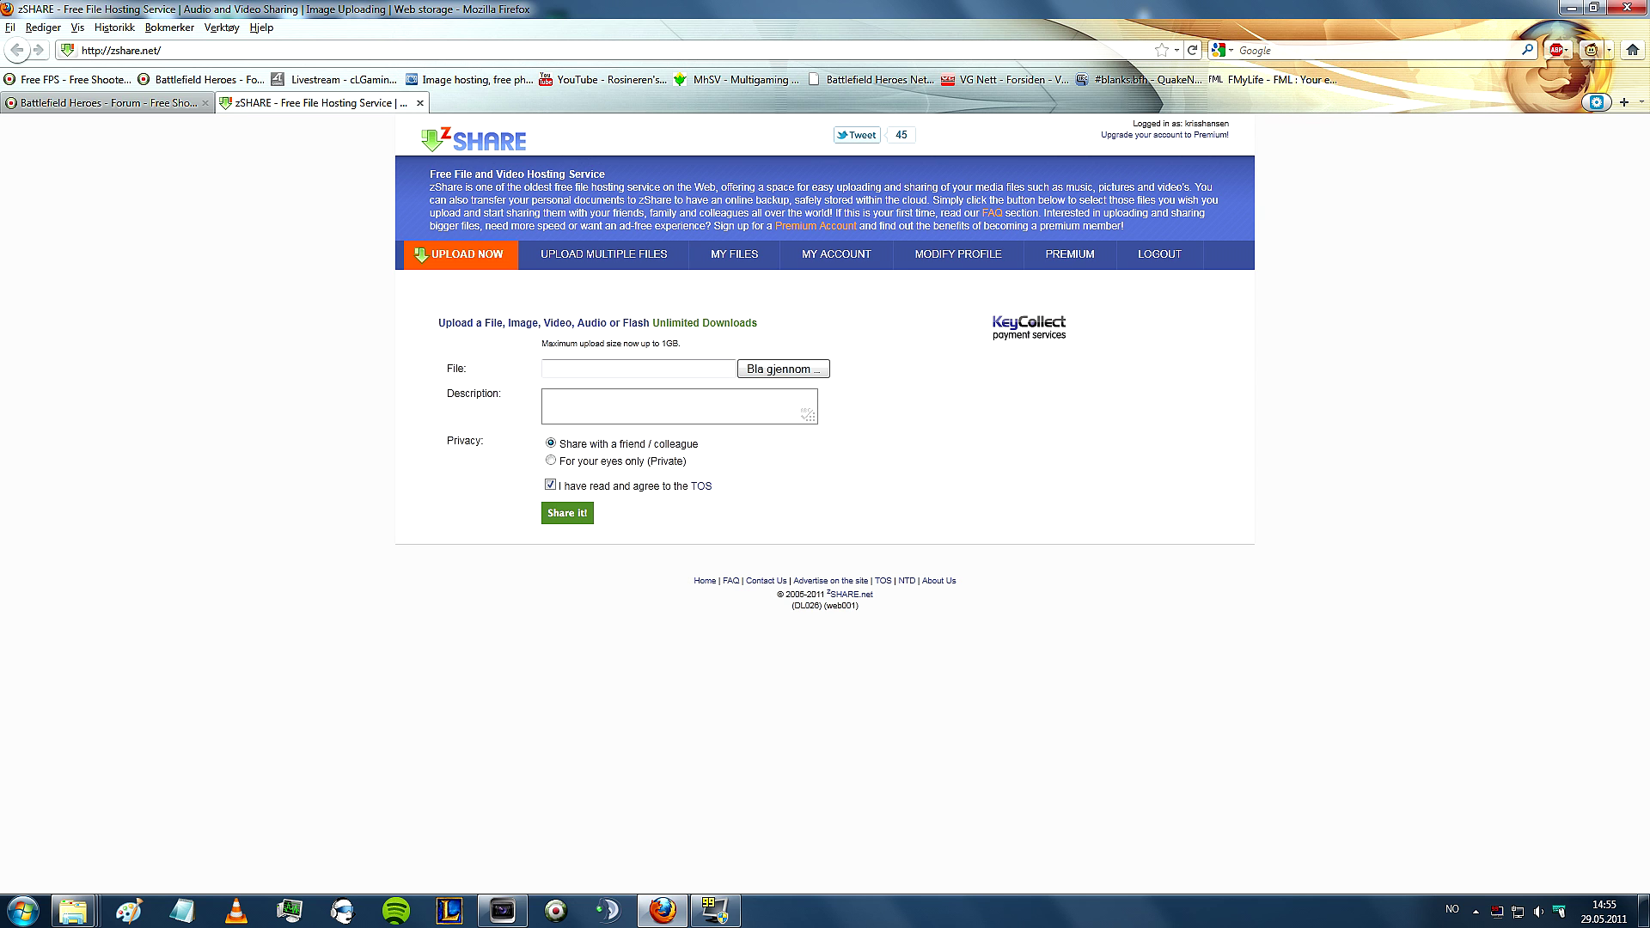
- Choose D:\Tutorial\Clips\Clips.rar in zShare's upload form and submit it with Share it
click(773, 371)
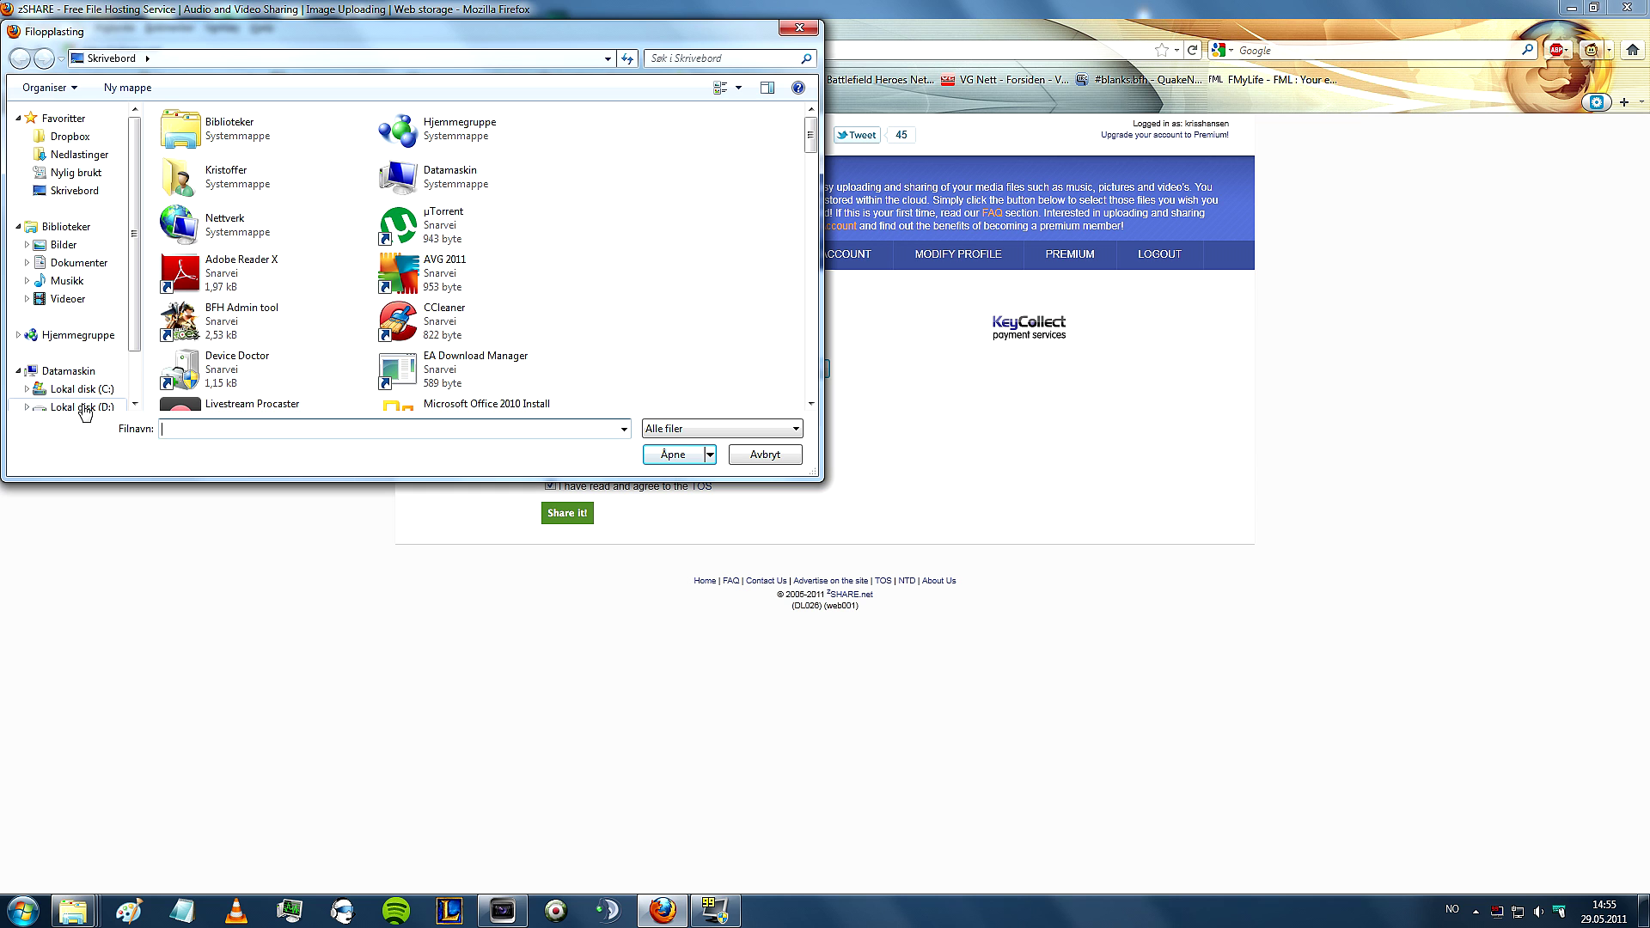
click(84, 407)
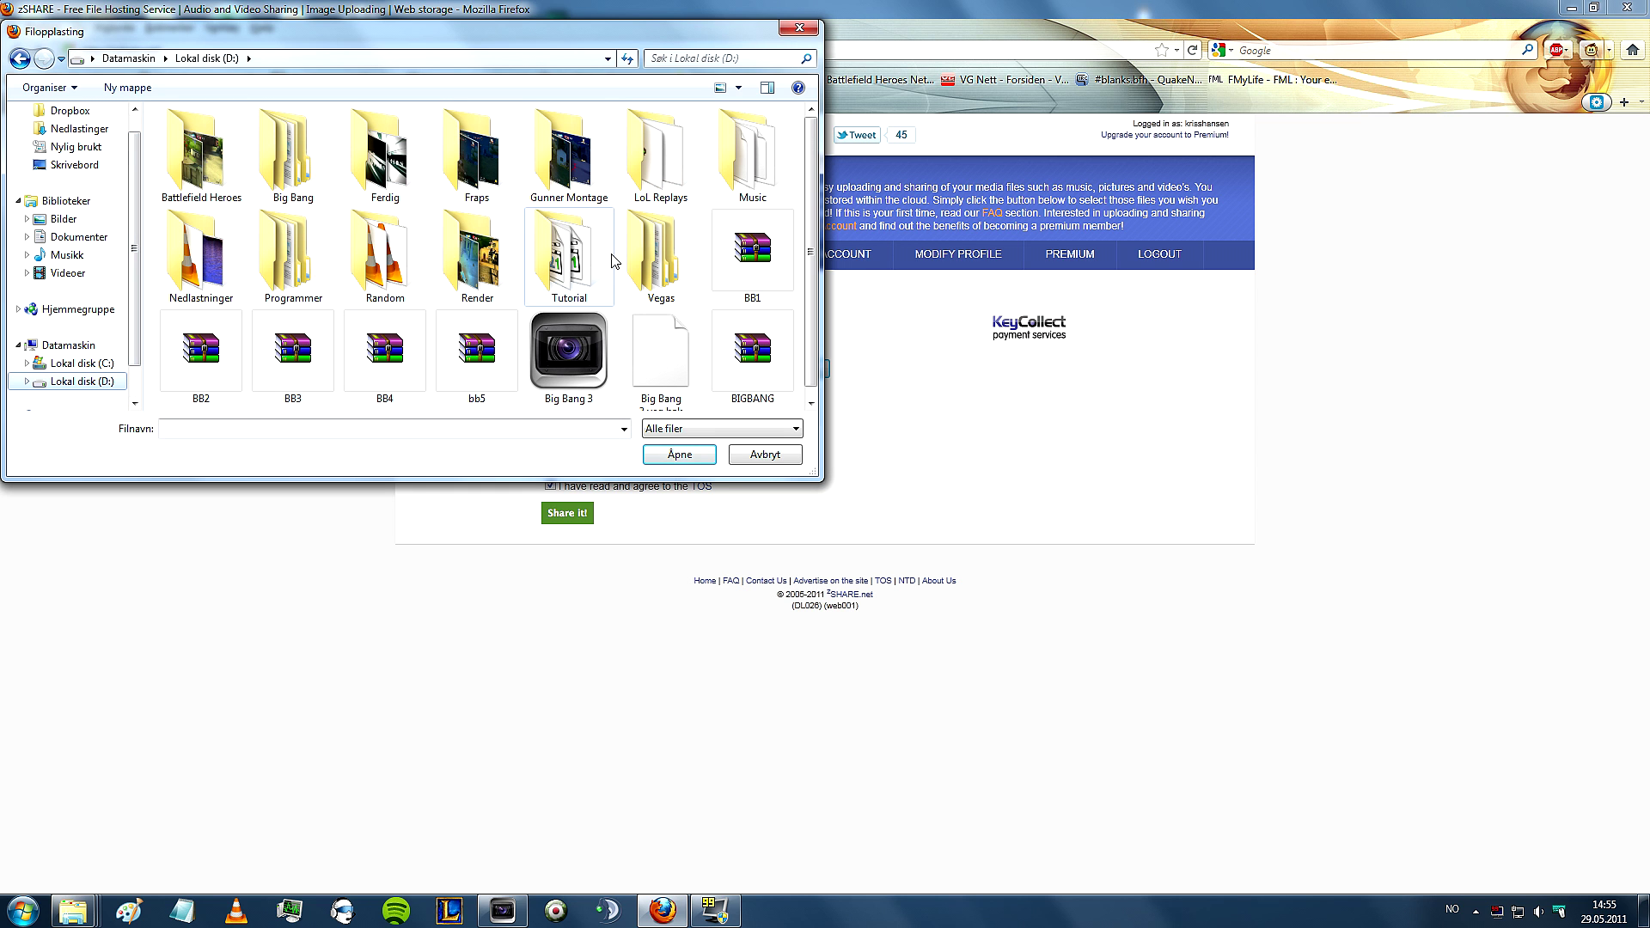
click(581, 263)
double_click(581, 263)
double_click(183, 178)
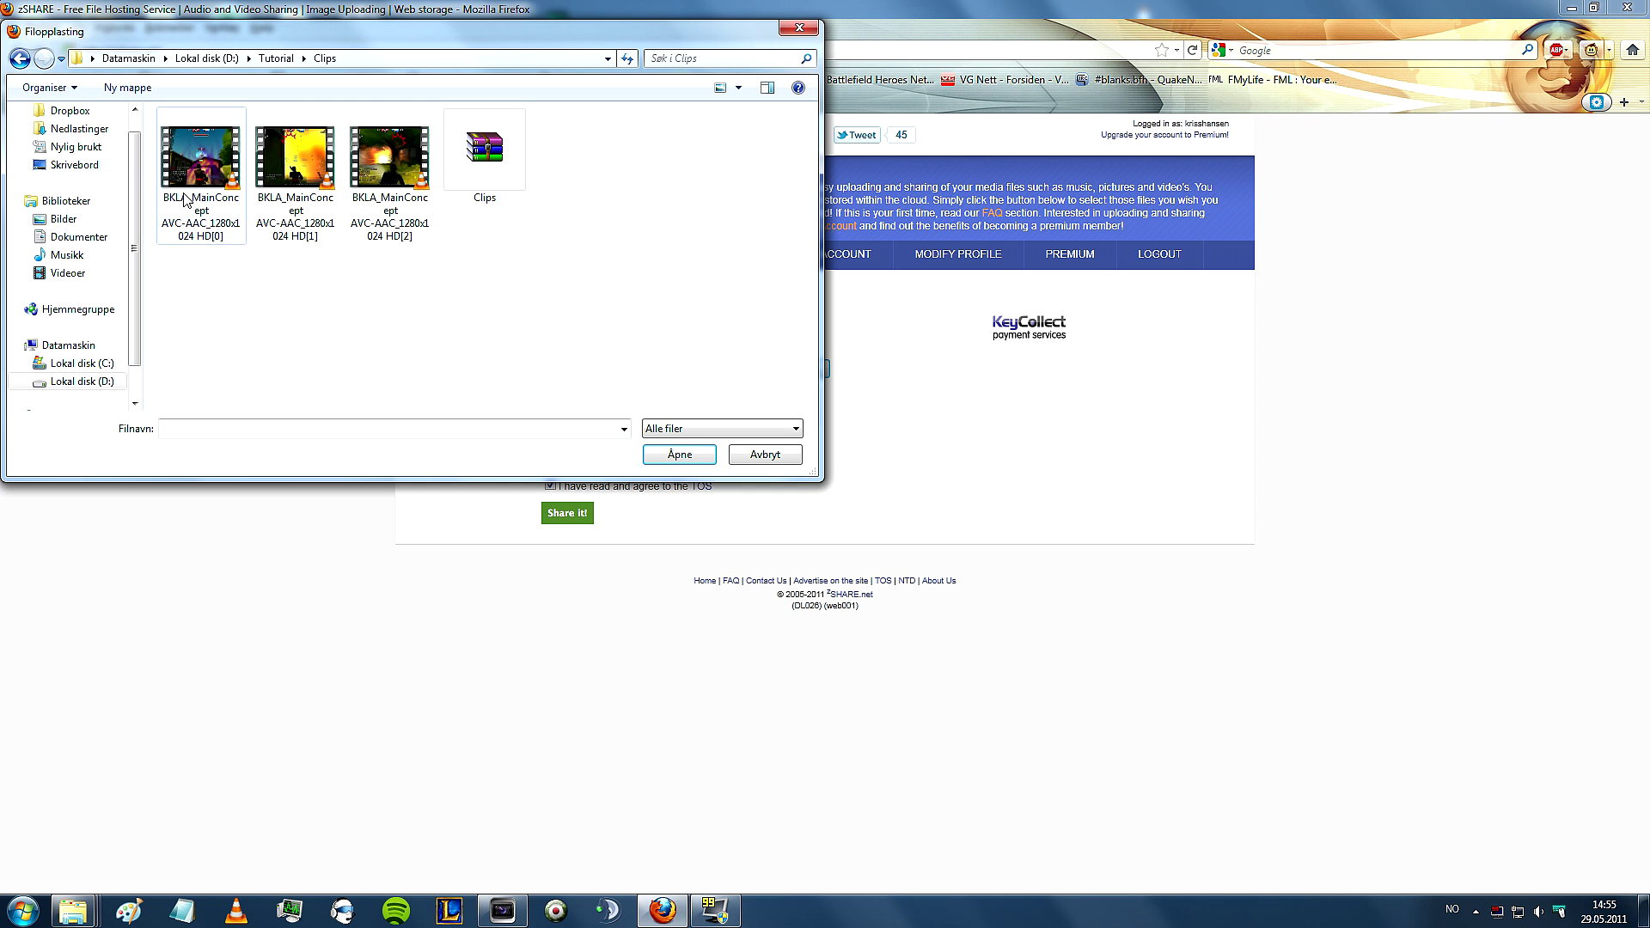
click(483, 144)
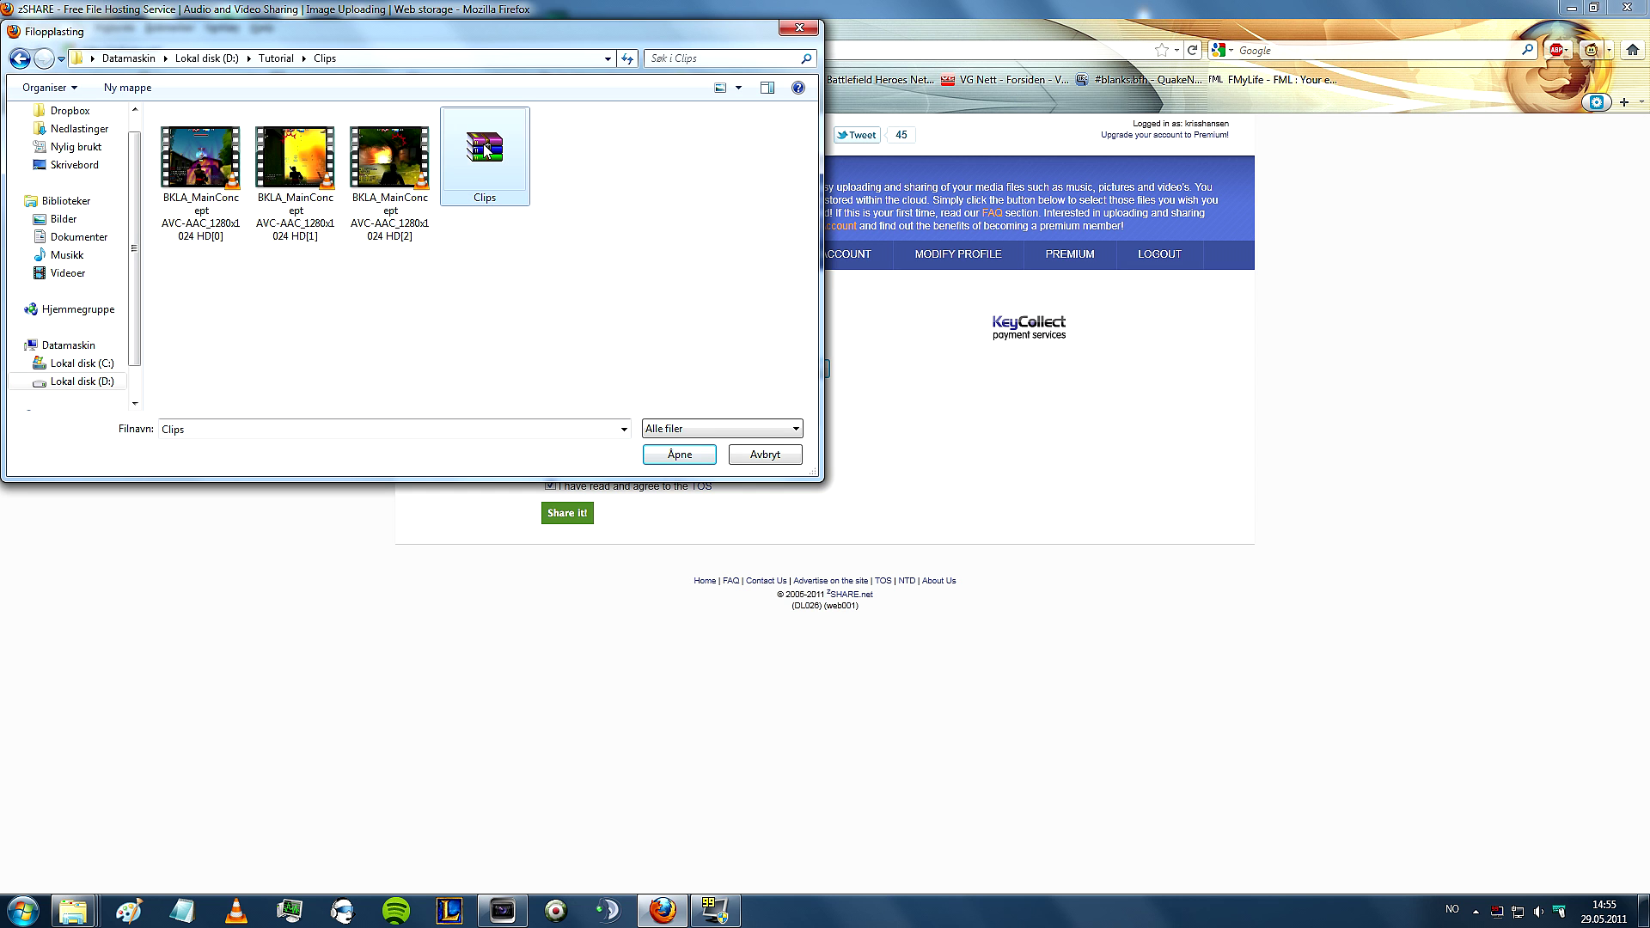
click(674, 461)
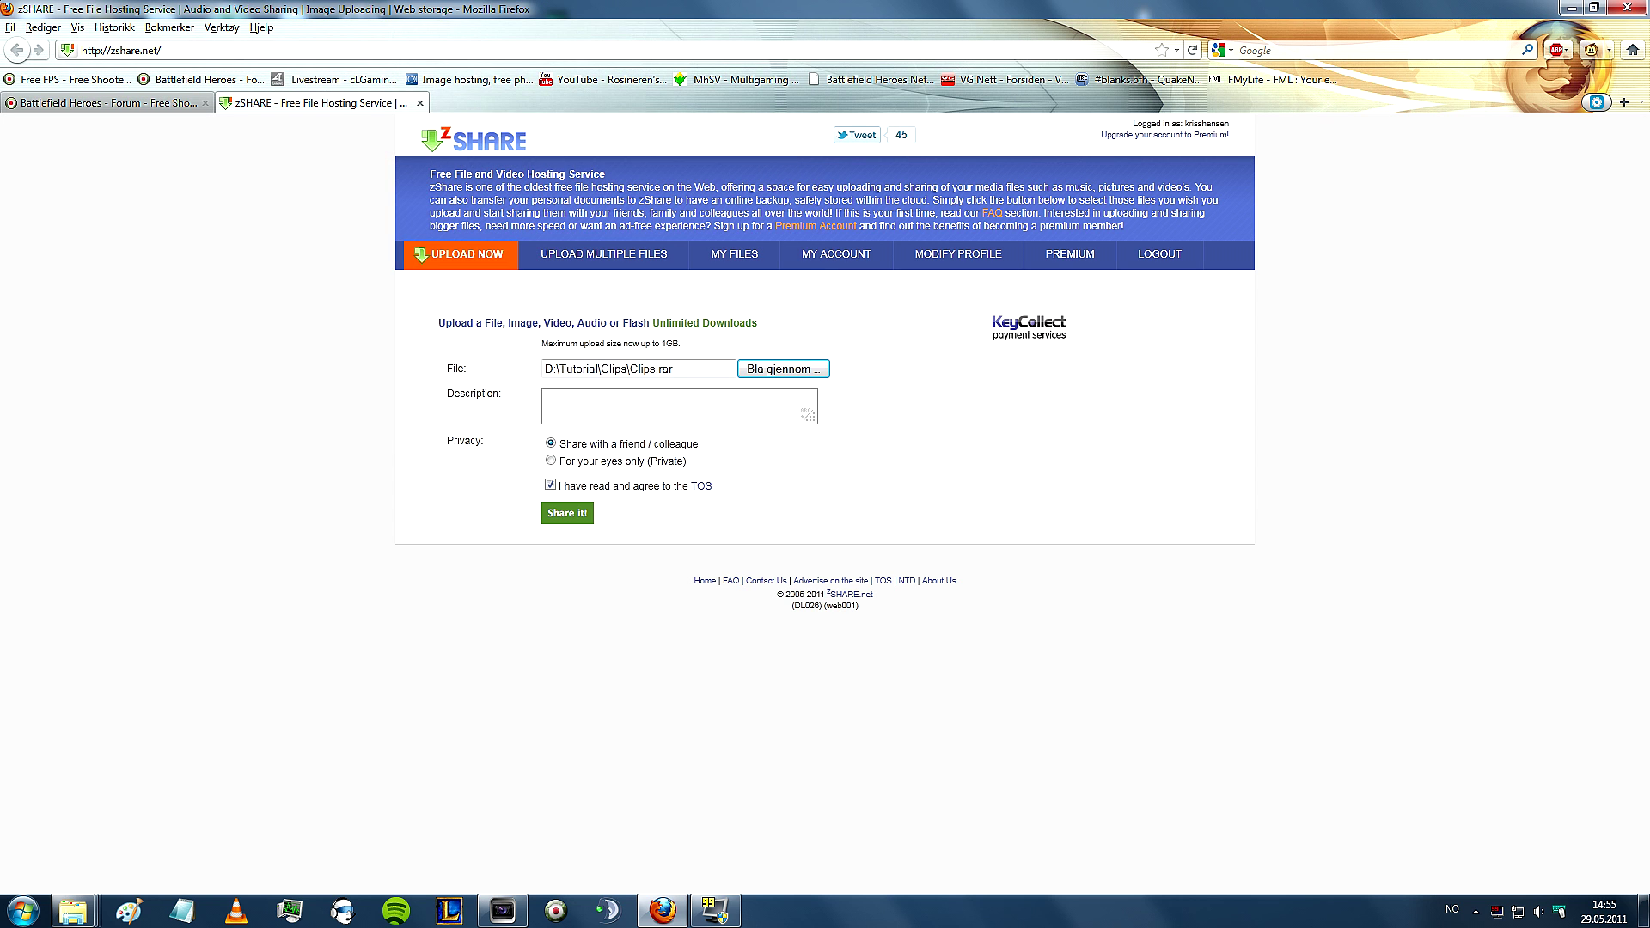
click(568, 515)
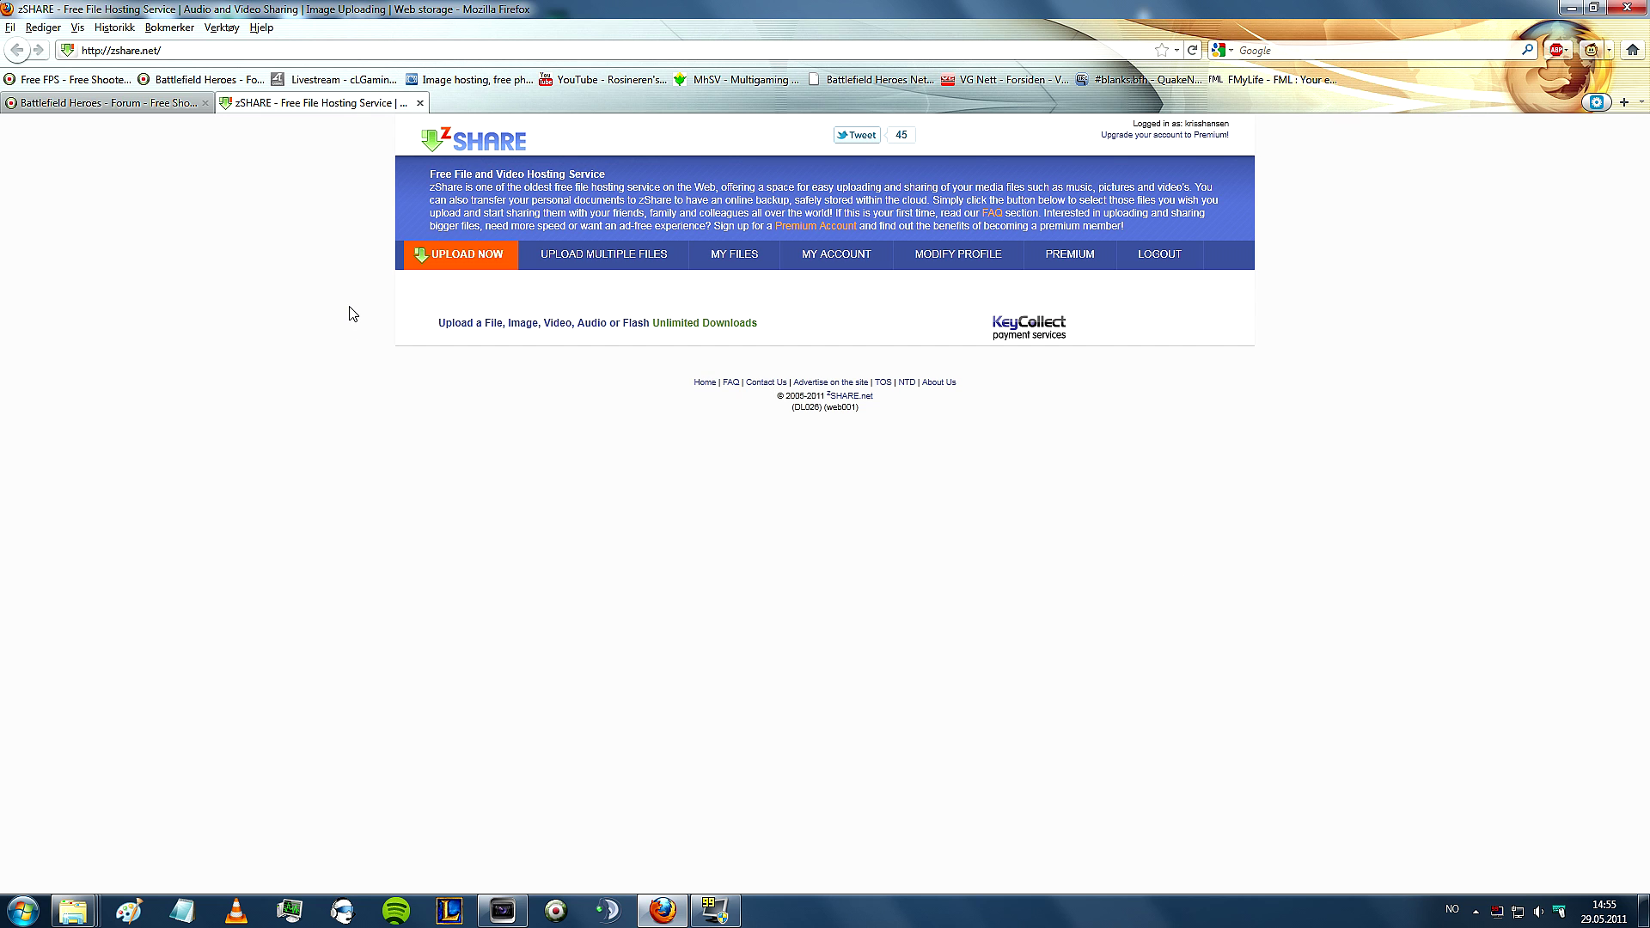